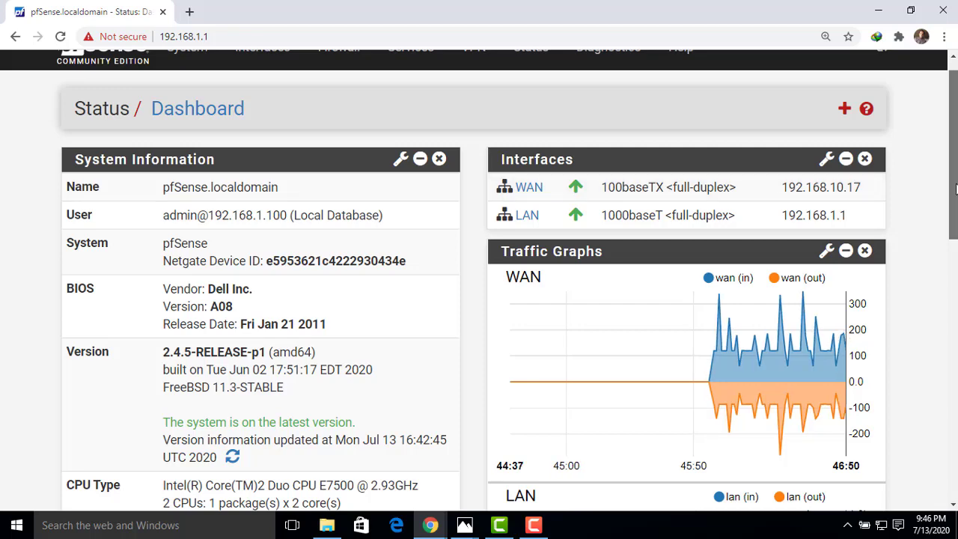
- Open the WAN interface settings and set its IPv4 configuration type to Static IPv4
scroll(856, 202, "up", 1)
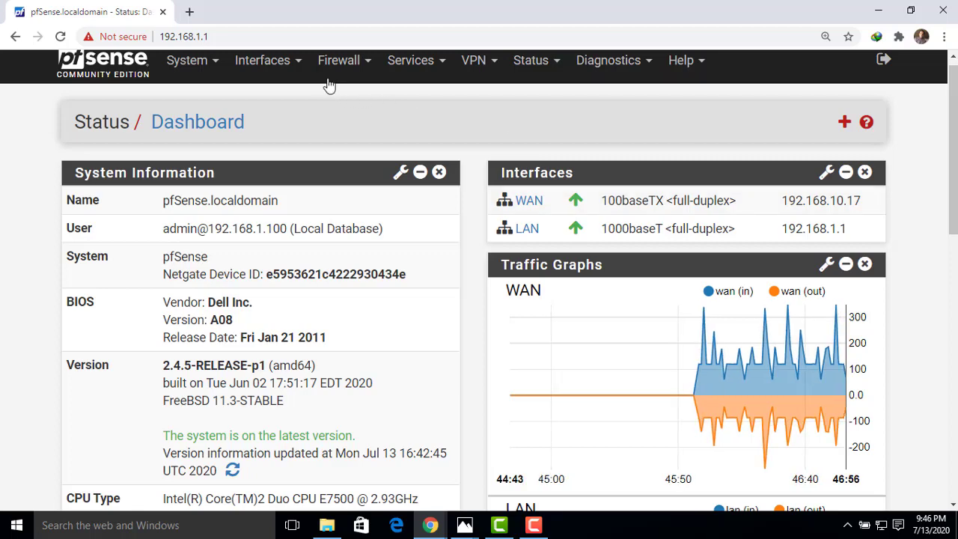
left_click(304, 68)
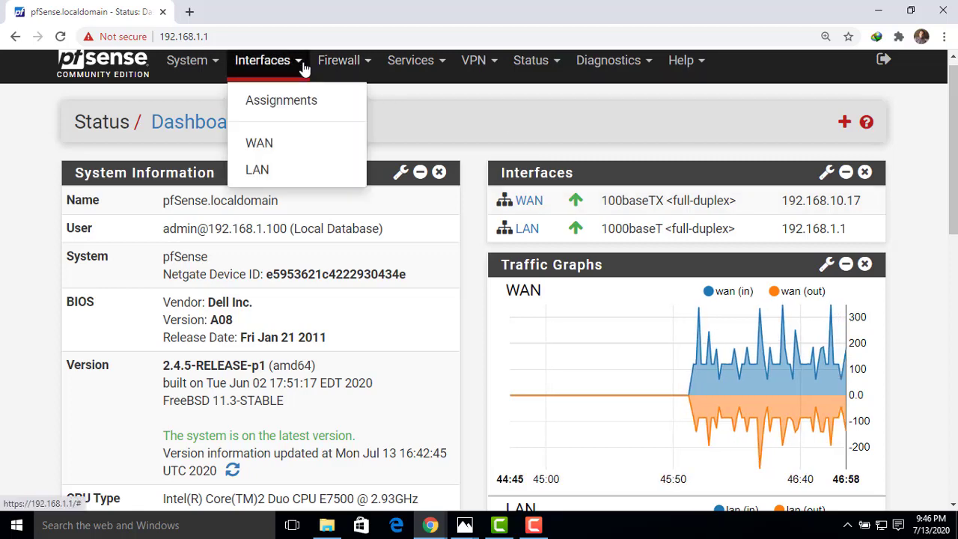
left_click(273, 154)
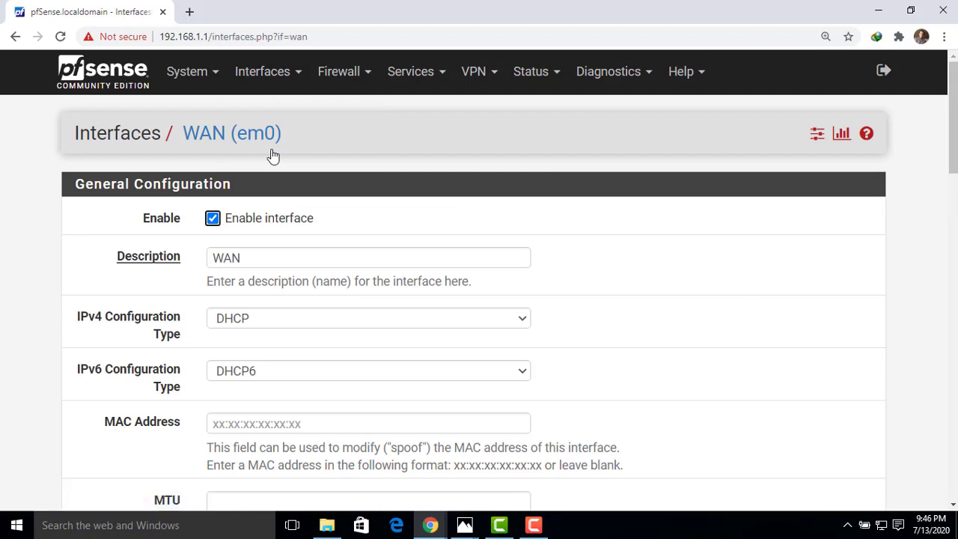
scroll(954, 131, "down", 2)
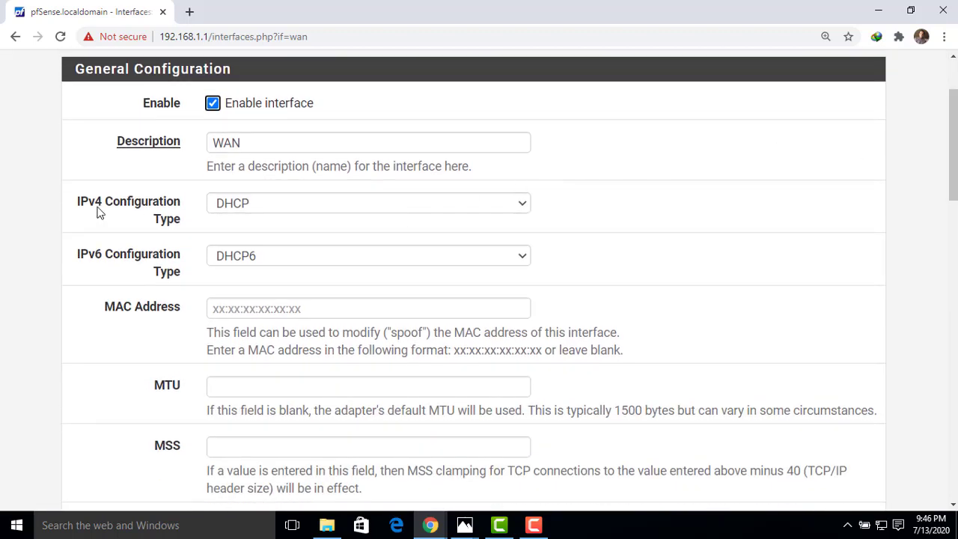
left_click(275, 204)
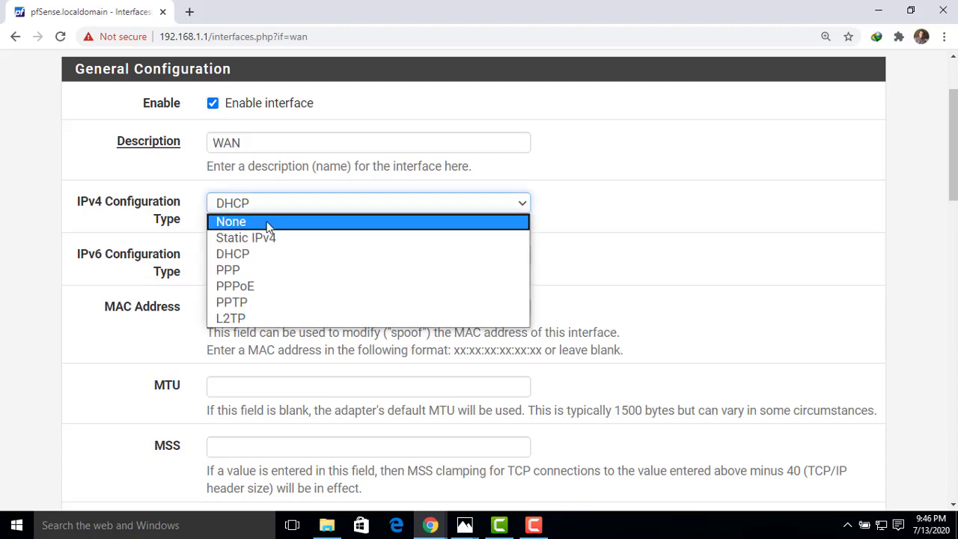
key("Escape")
left_click(262, 234)
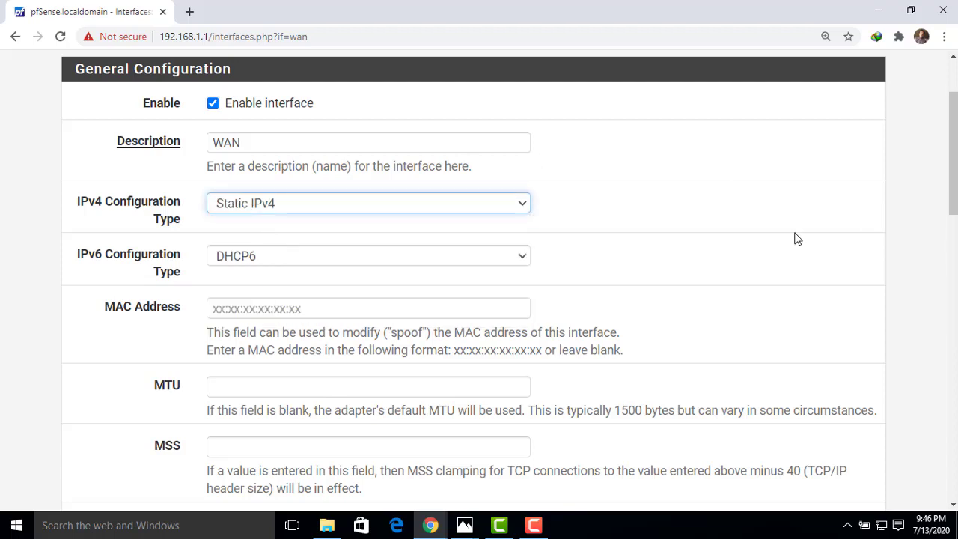
- Enter 192.168.10.17 as the WAN's static IPv4 address with a /24 subnet mask
left_click_drag(953, 152, 945, 253)
left_click(302, 303)
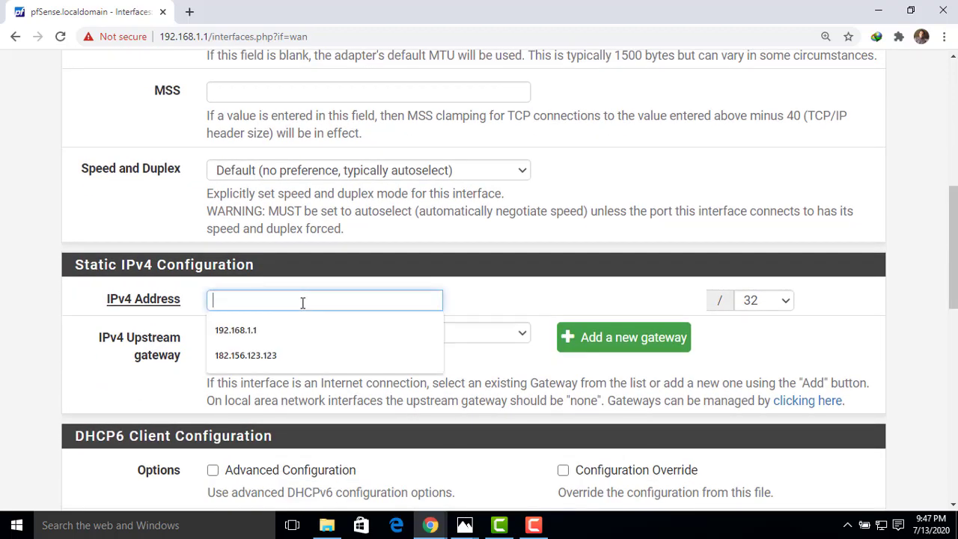
type("192.1")
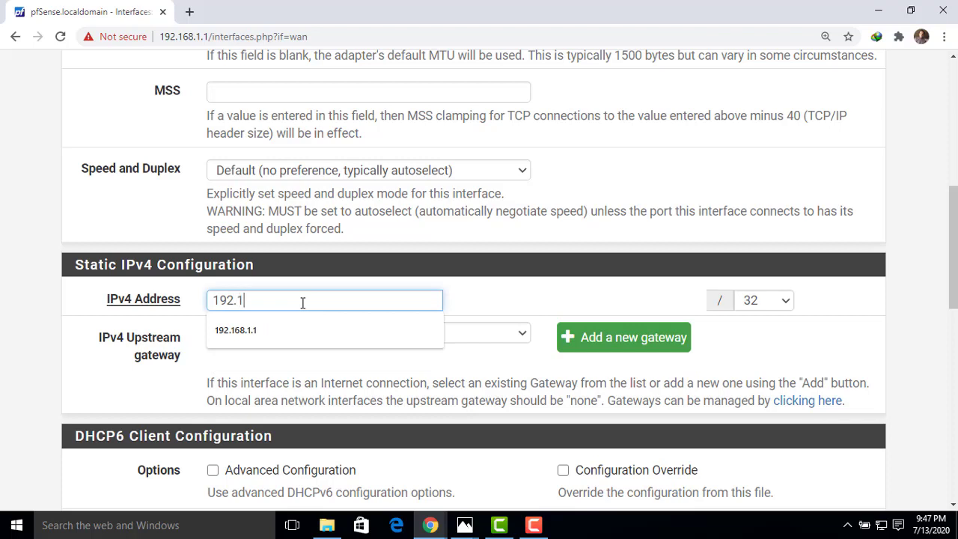
type("68.10.17")
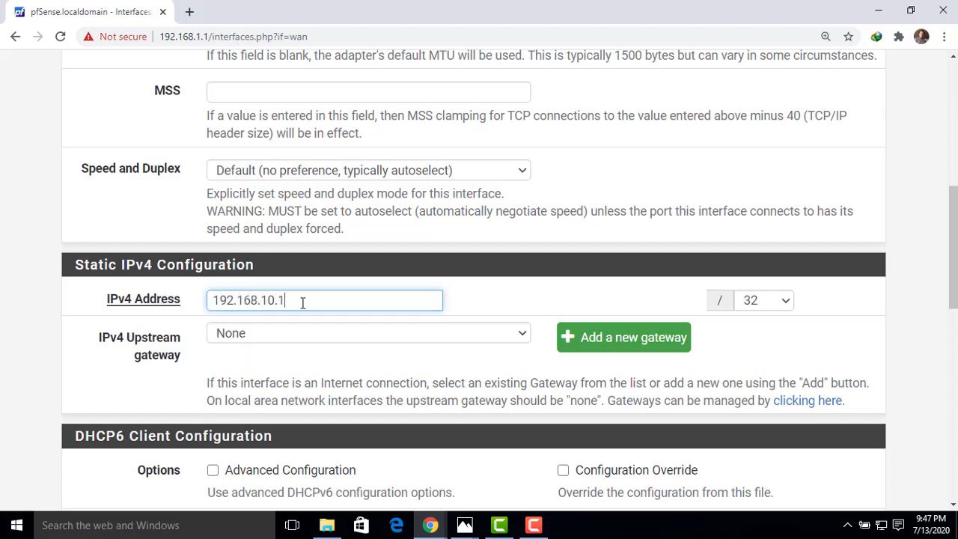
left_click(783, 303)
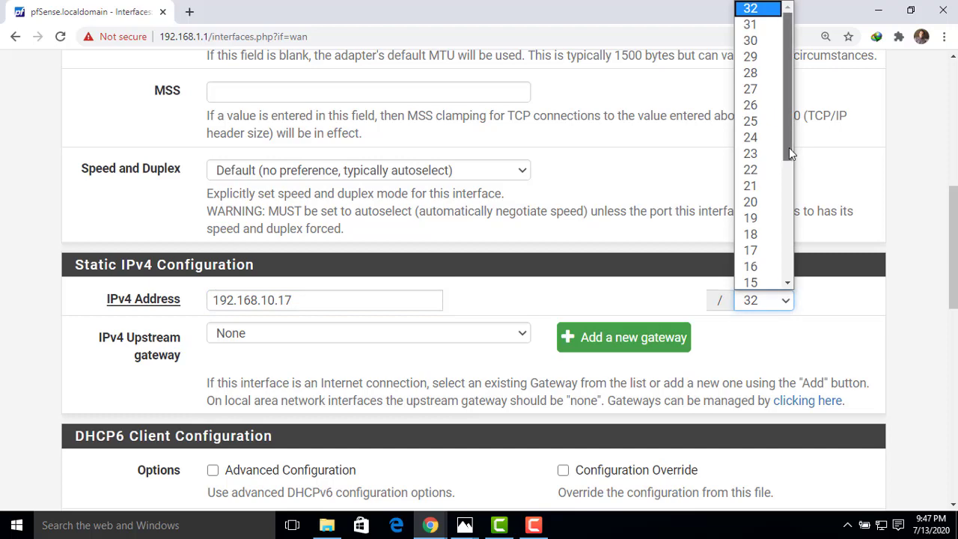
left_click(755, 137)
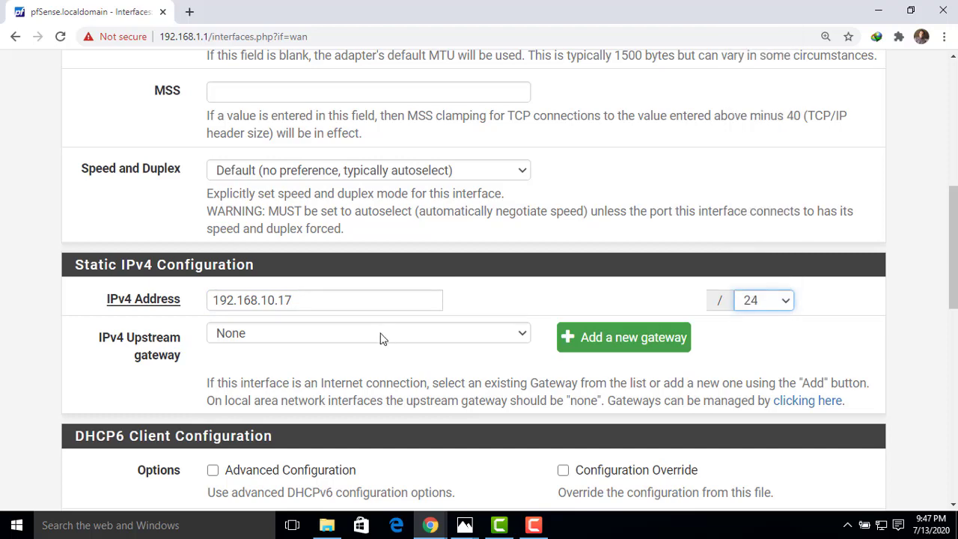
- Add a default IPv4 upstream gateway for the WAN named WANGW with address 192.168.10.1
left_click(592, 337)
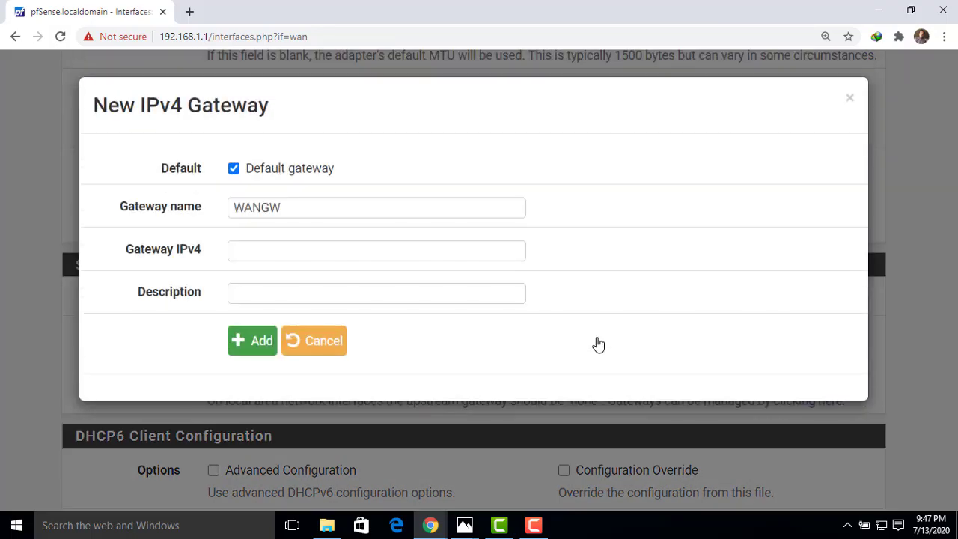
left_click(257, 252)
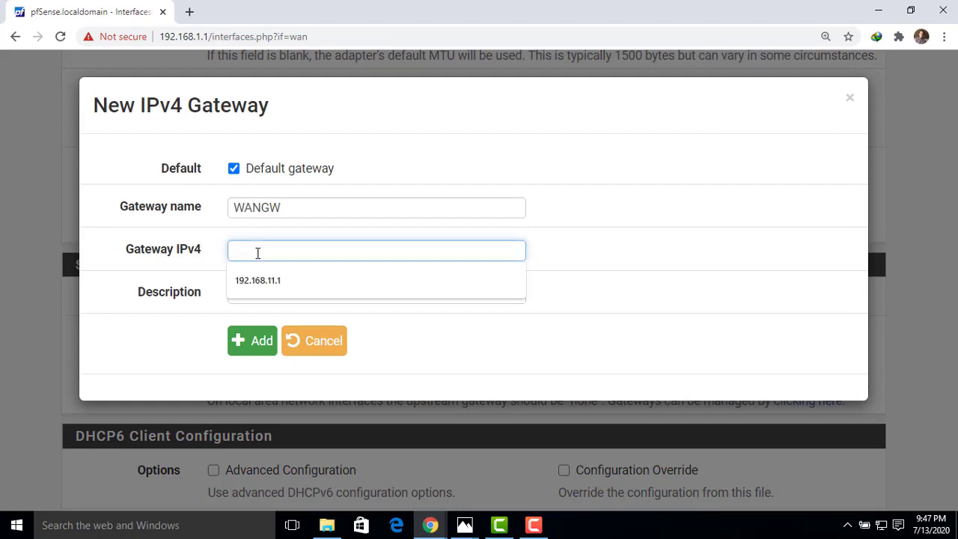
type("192.168.10.1")
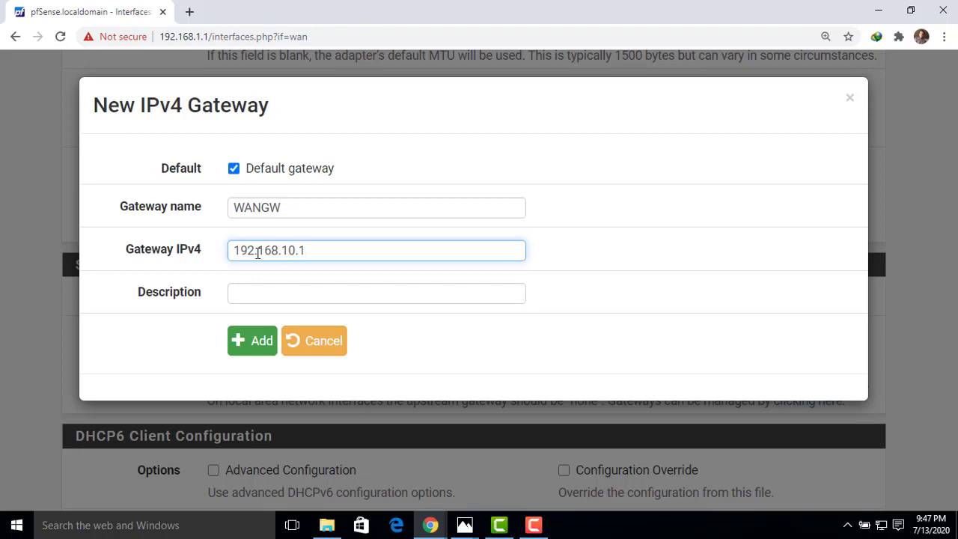
left_click(255, 341)
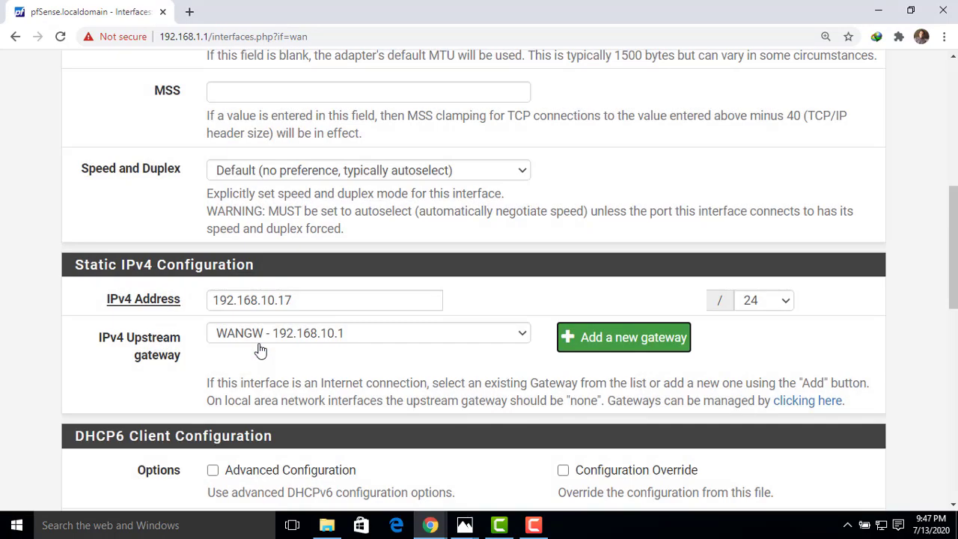
- Save and apply the WAN interface changes, and return to the pfSense dashboard
left_click_drag(953, 274, 945, 471)
left_click(249, 426)
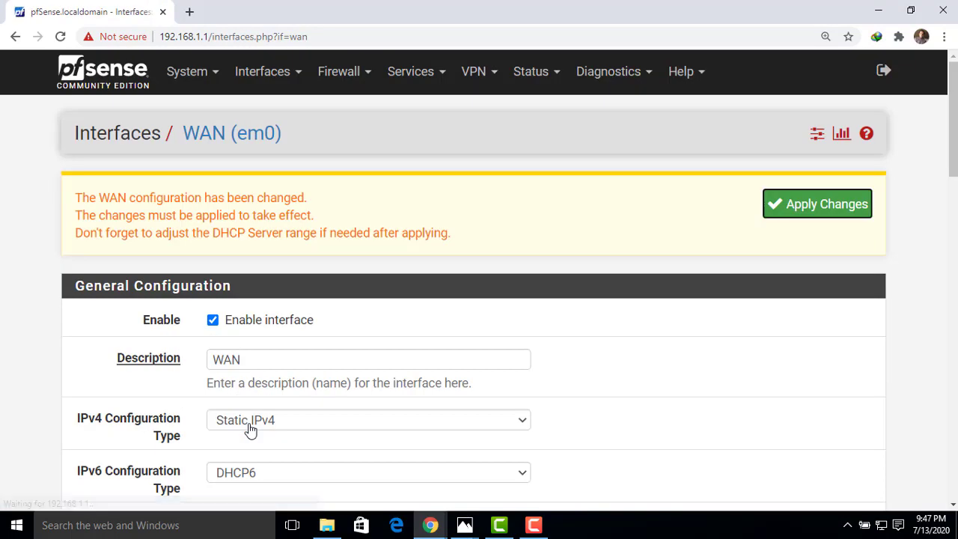
left_click(826, 204)
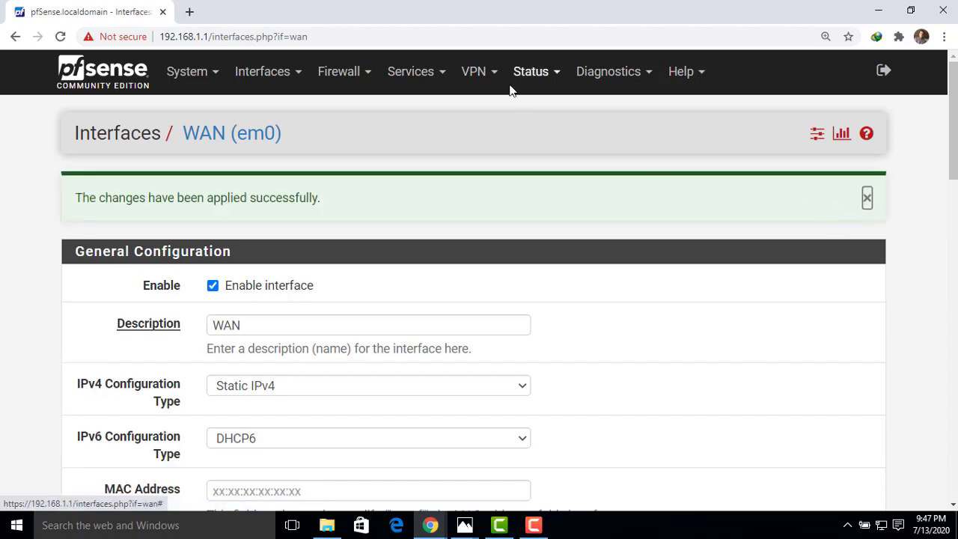
left_click(116, 79)
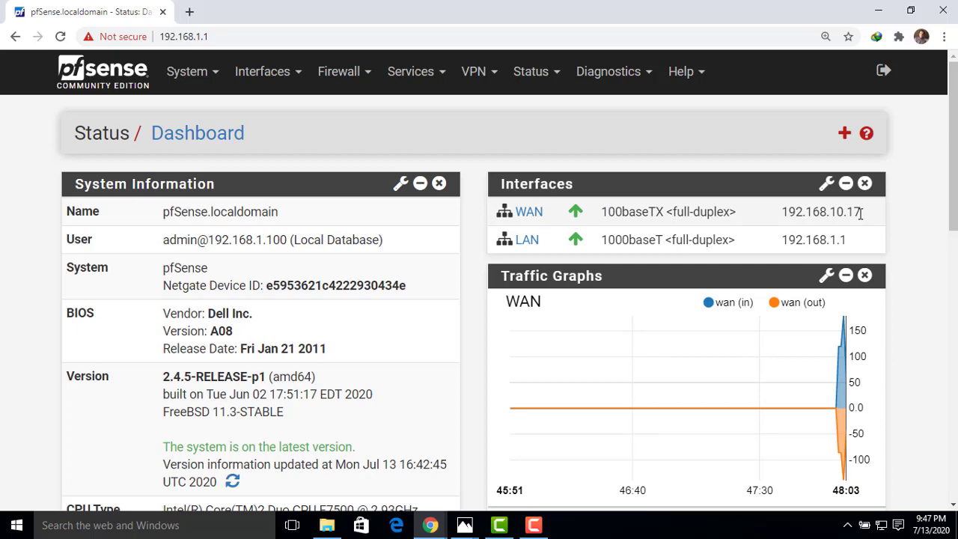
- Test internet access by loading google.com in a new tab, and close that tab
left_click(190, 12)
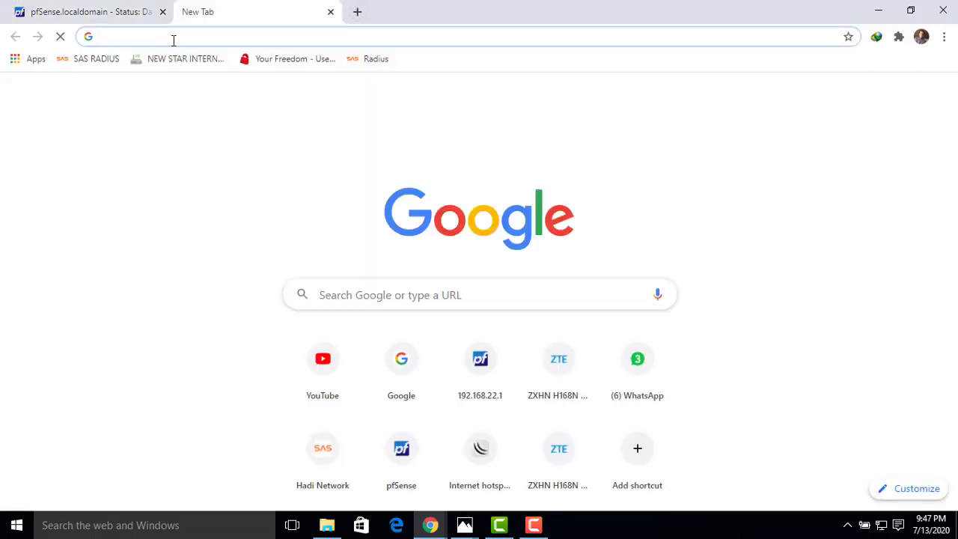
type("g")
key("Return")
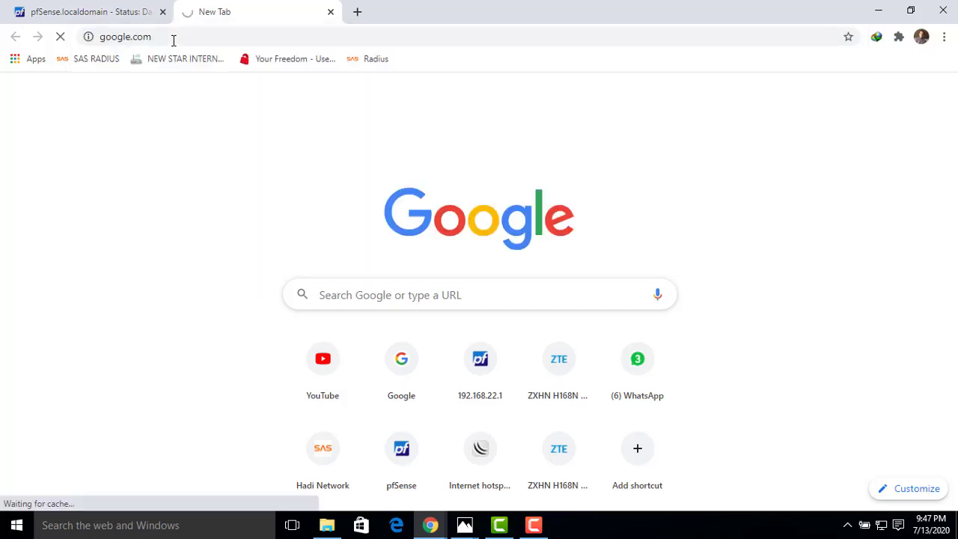
left_click(331, 13)
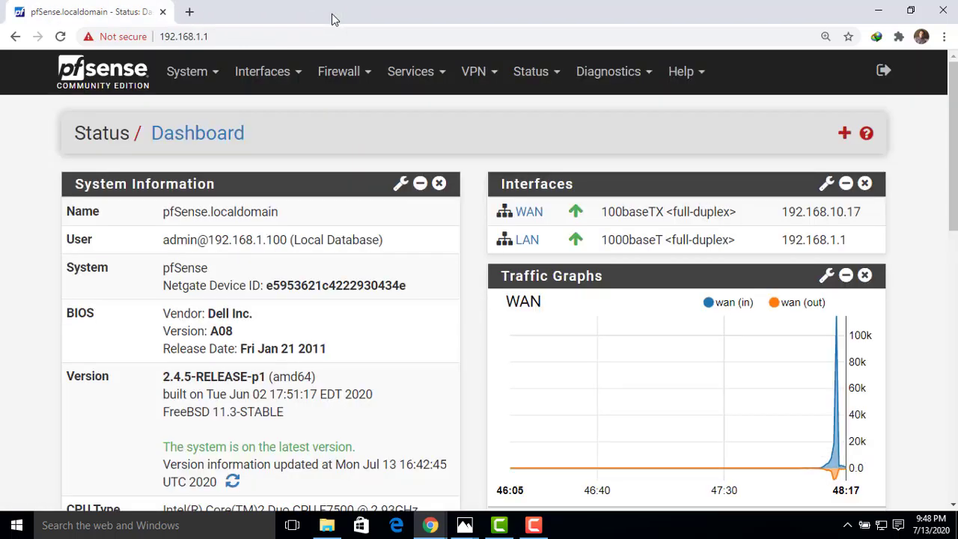
- Open Google in a new tab and search for "what is my ip"
left_click(188, 12)
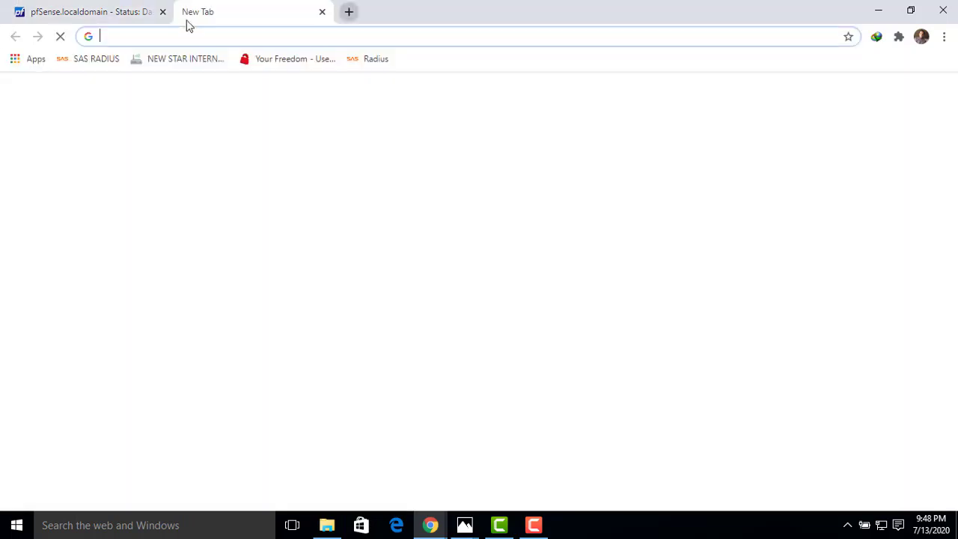
type("ww")
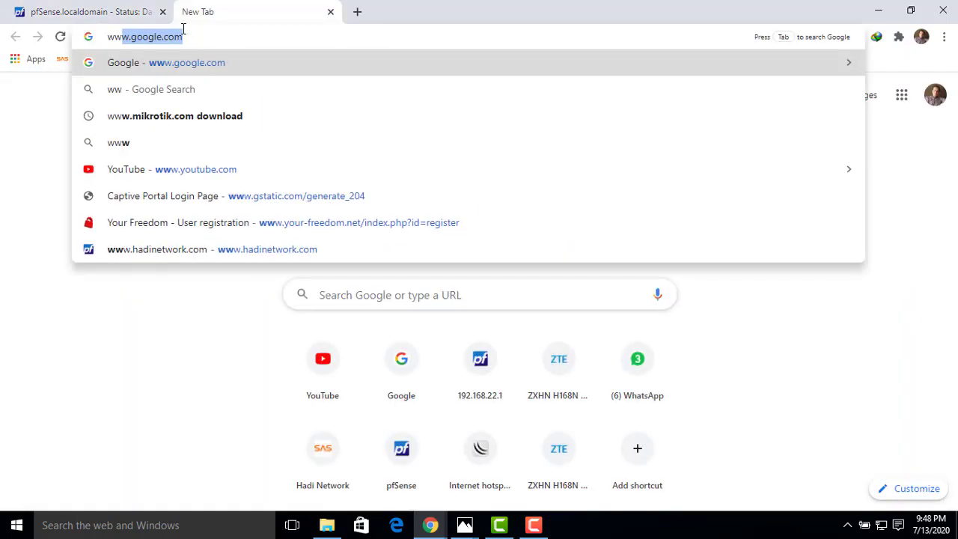
key("Return")
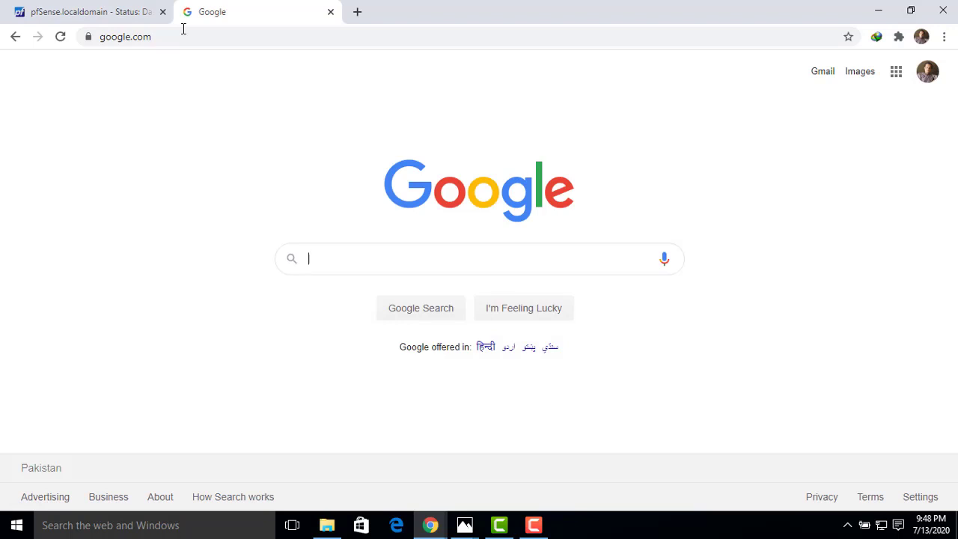
type("what is my i")
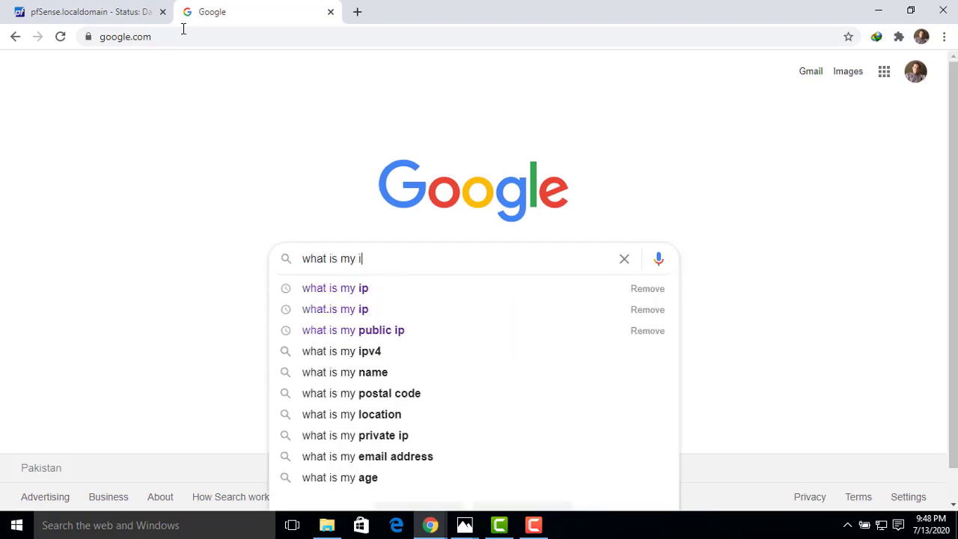
type("p")
key("Return")
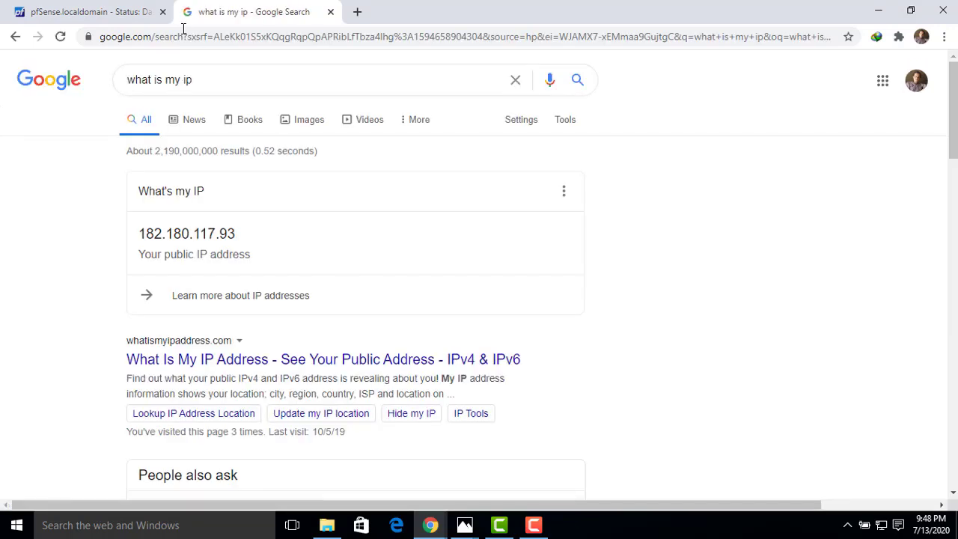
- Copy the public IP address from the search result and open it in a new tab
left_click_drag(240, 236, 143, 233)
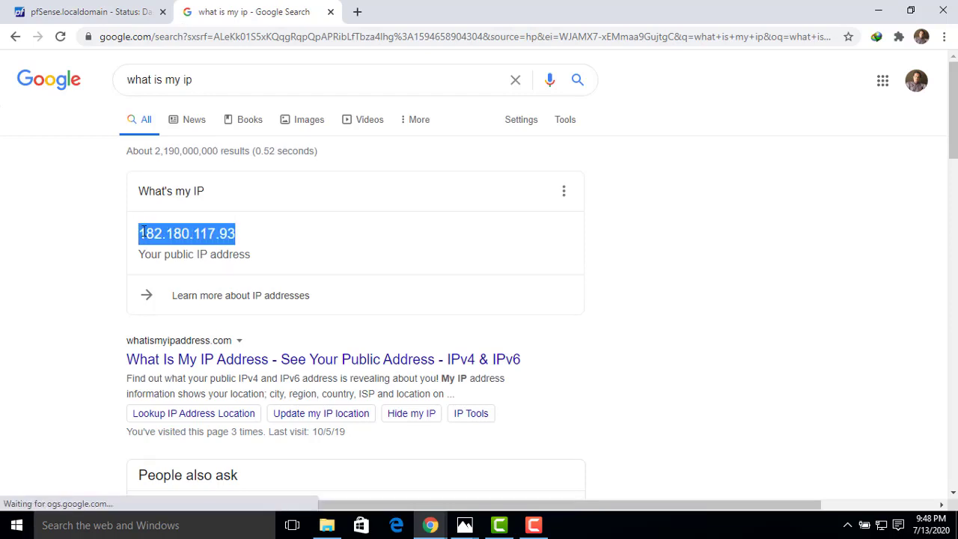
right_click(156, 229)
left_click(180, 241)
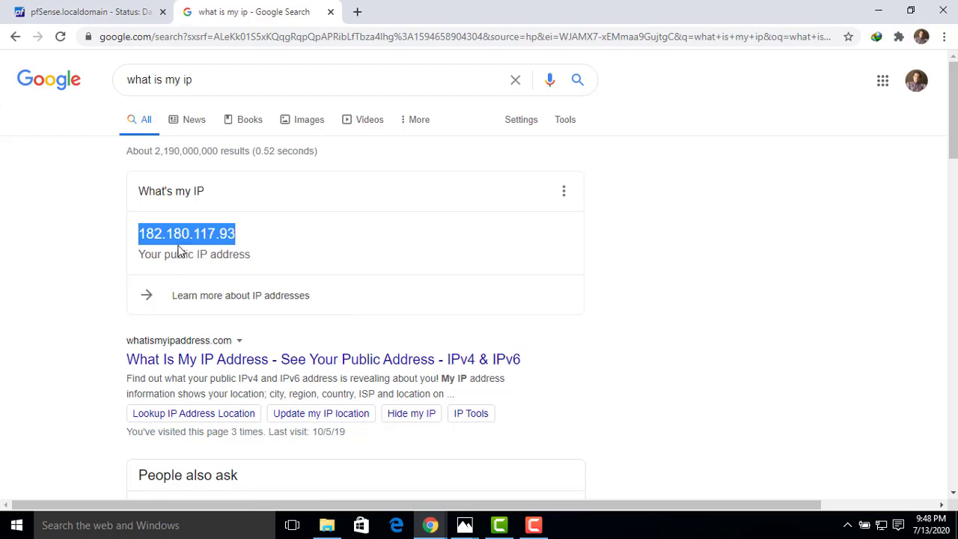
left_click(357, 12)
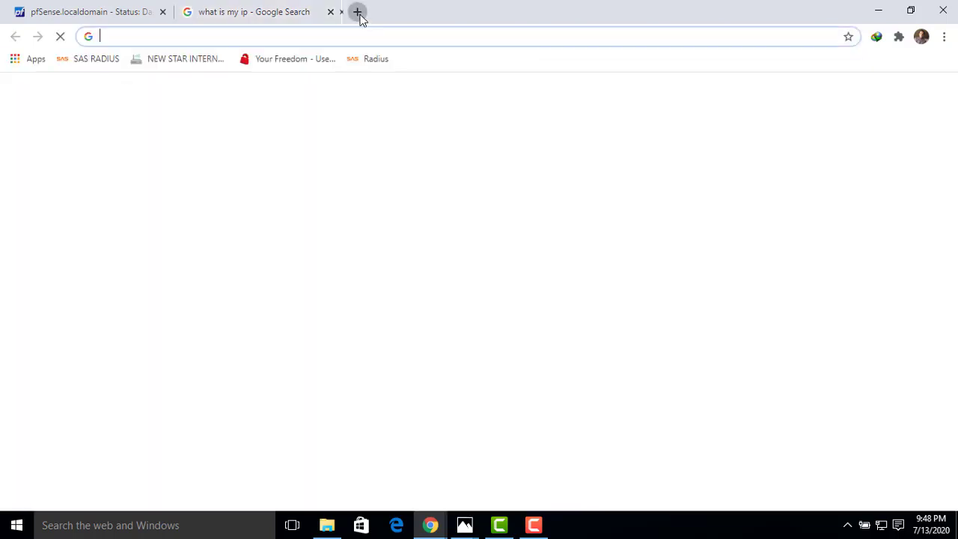
right_click(296, 36)
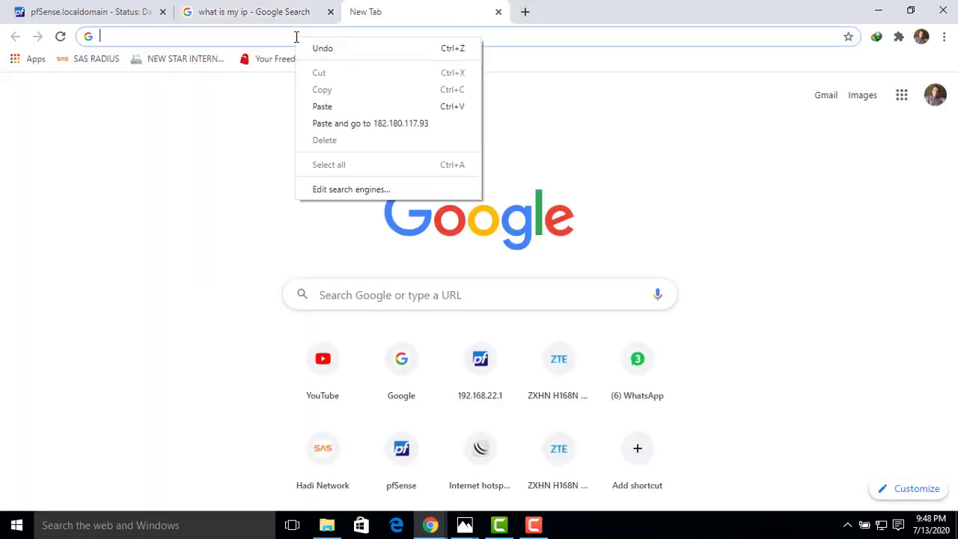
left_click(323, 107)
key("Return")
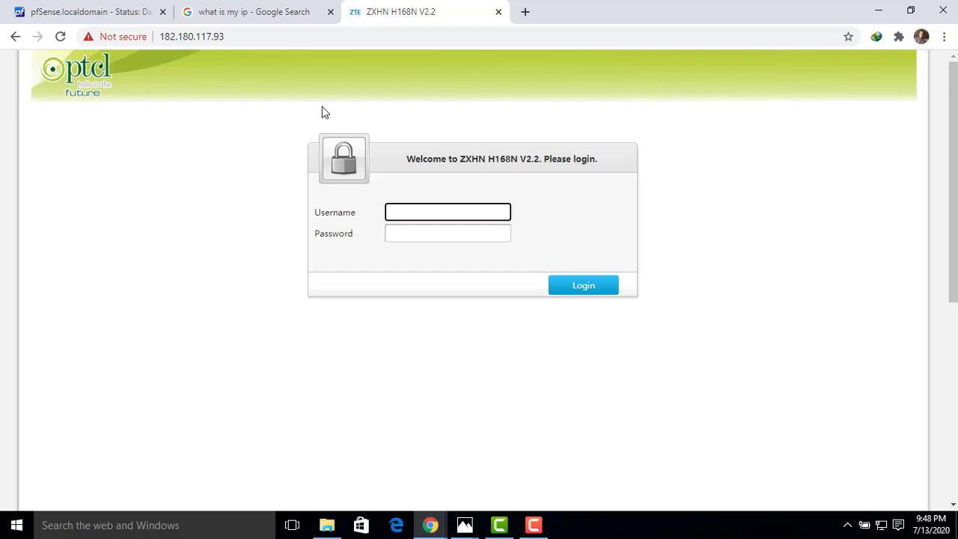
- Compare the pfSense dashboard with the page at the public IP, and highlight that IP in the login page's URL
left_click(238, 36)
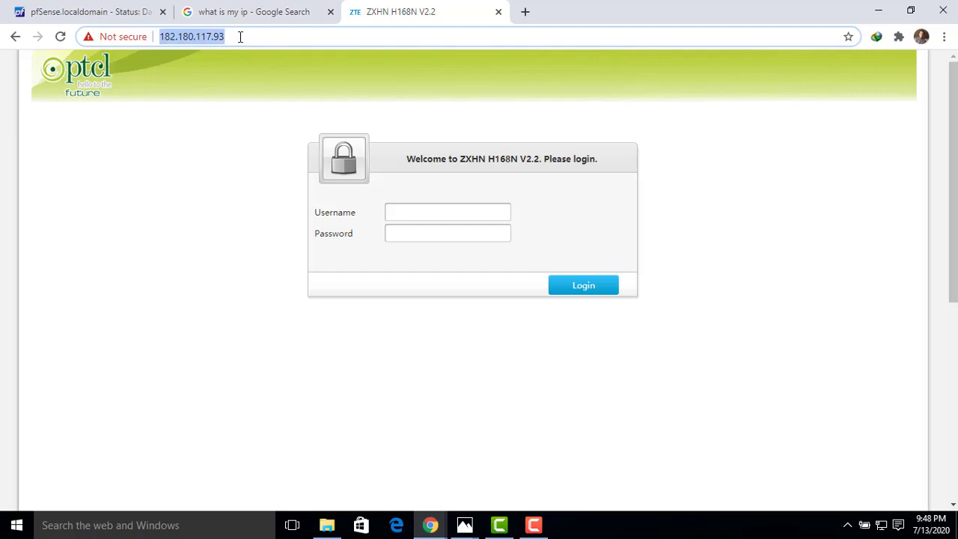
left_click(240, 37)
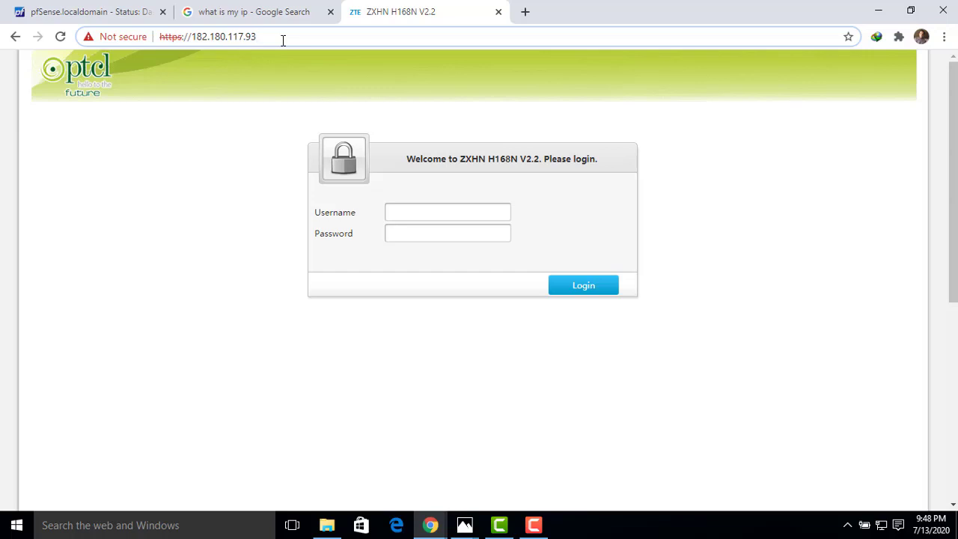
left_click(139, 13)
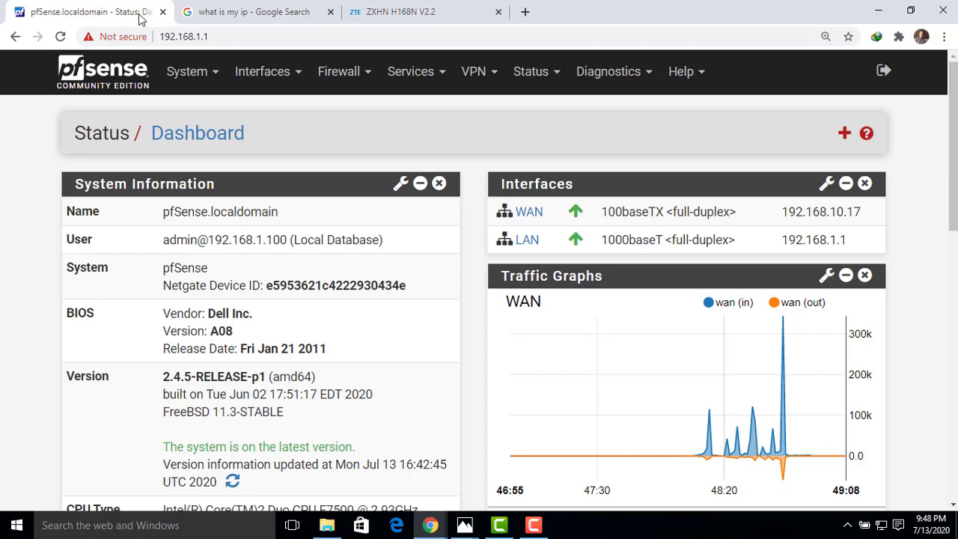
left_click(388, 18)
left_click_drag(264, 39, 194, 39)
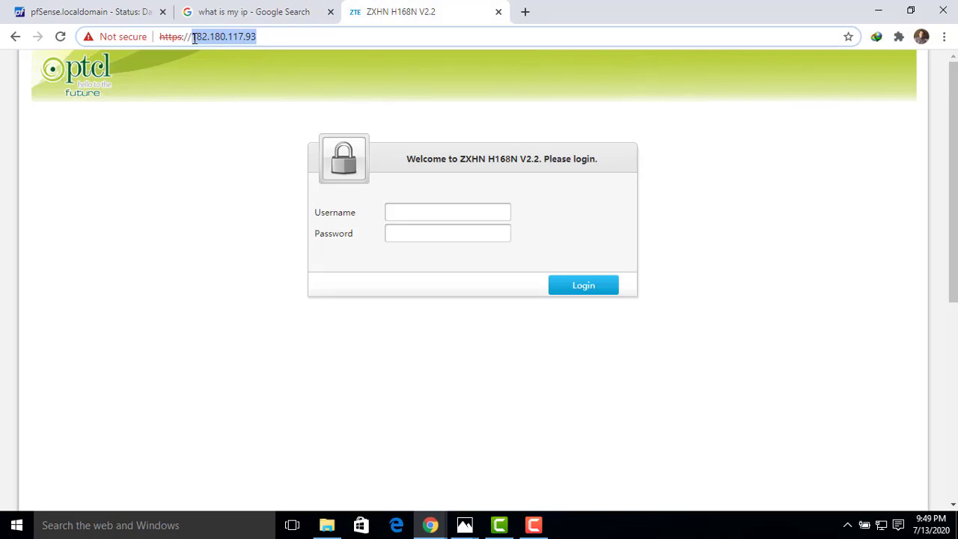
- Return to the pfSense dashboard and open the advanced system settings for Admin Access
left_click(262, 36)
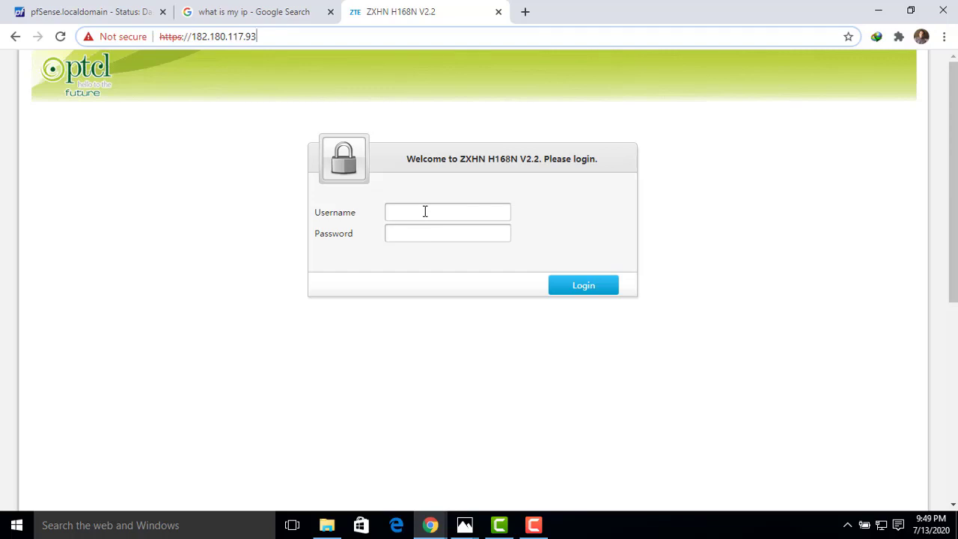
left_click(119, 18)
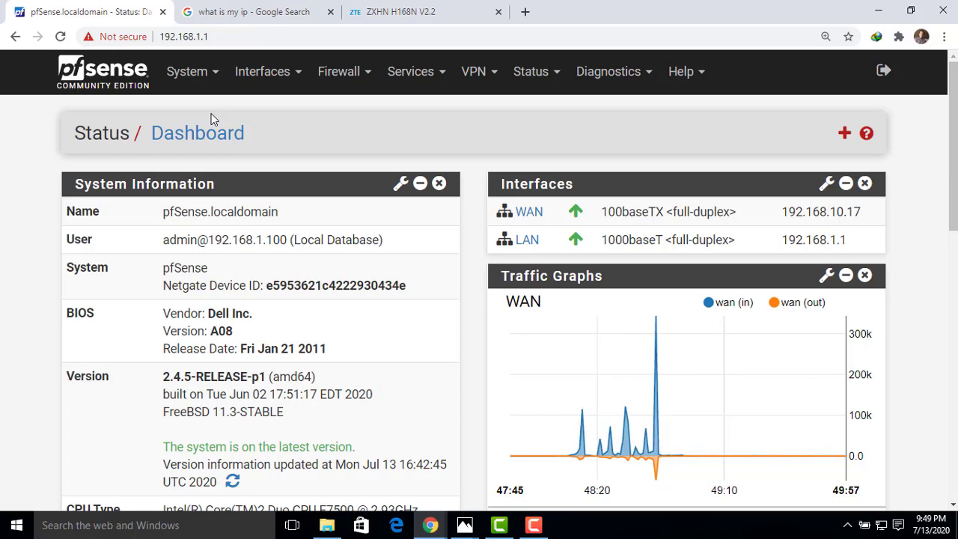
left_click(209, 79)
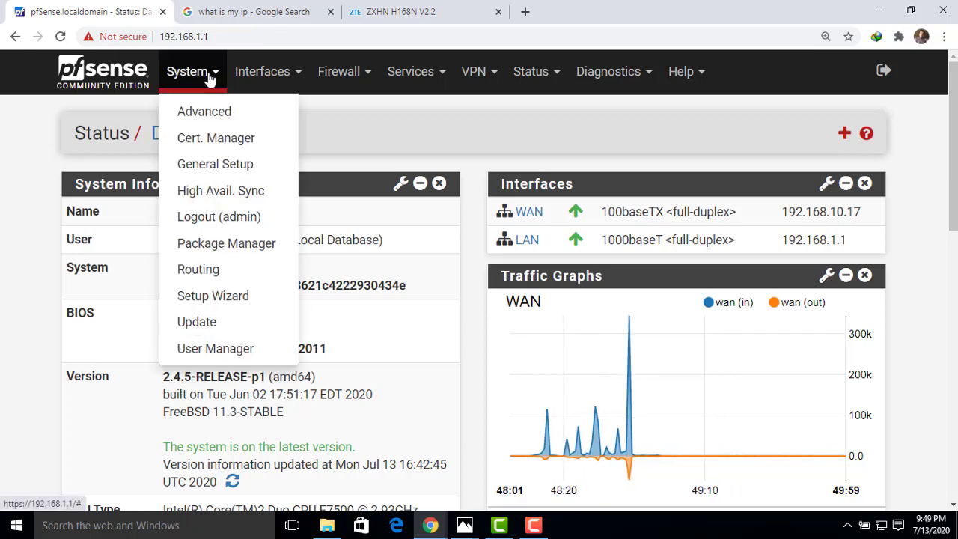
left_click(204, 113)
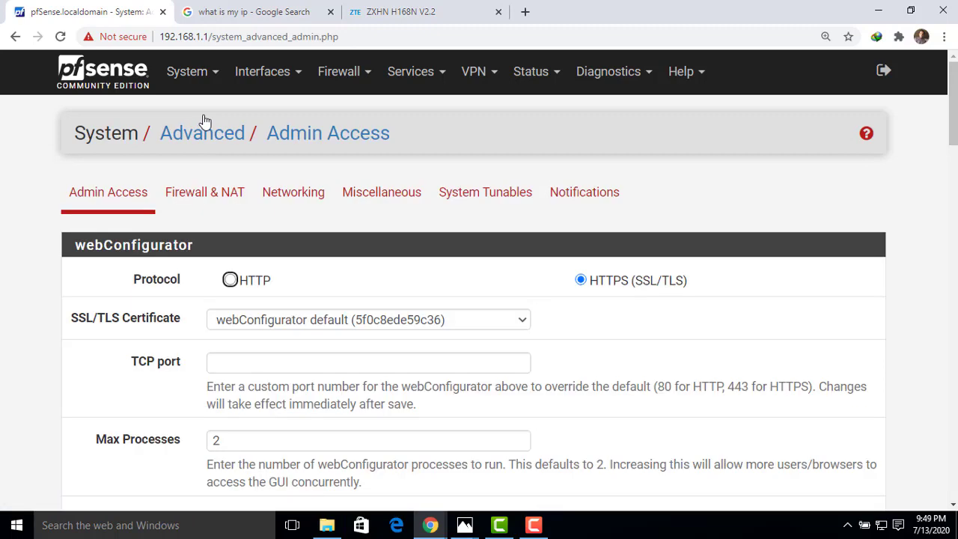
- Review the webConfigurator protocol options, and set the custom TCP port to 8082
left_click_drag(953, 138, 954, 157)
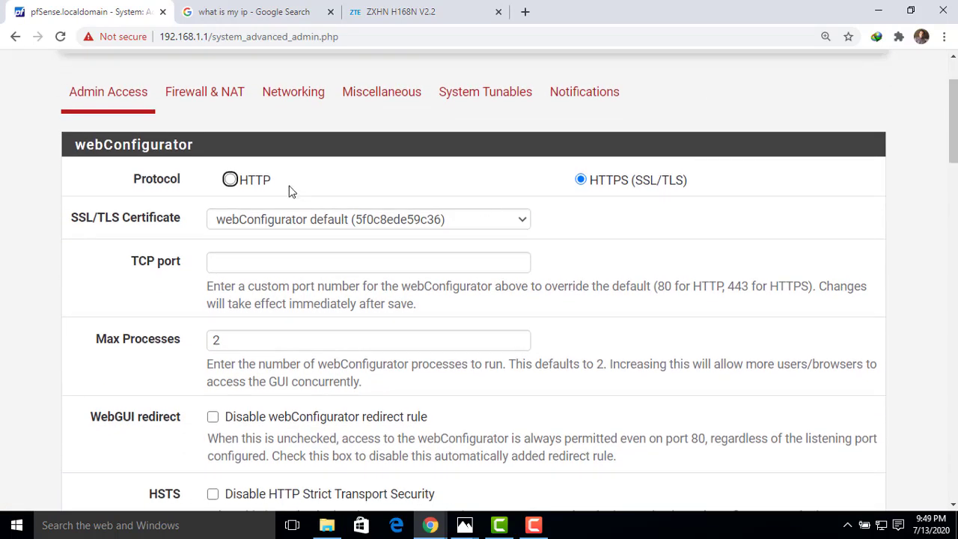
left_click_drag(280, 188, 248, 192)
left_click(608, 201)
left_click_drag(182, 260, 132, 262)
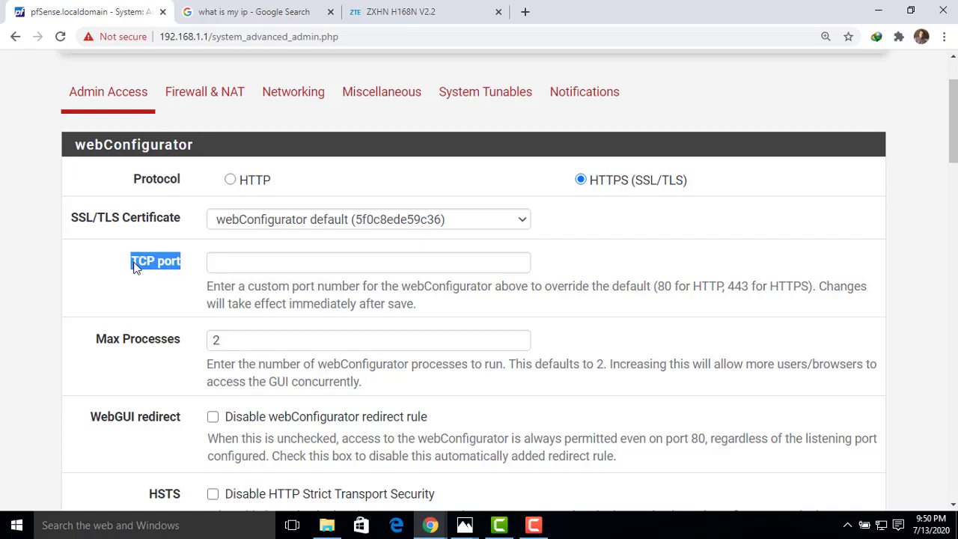
left_click(215, 264)
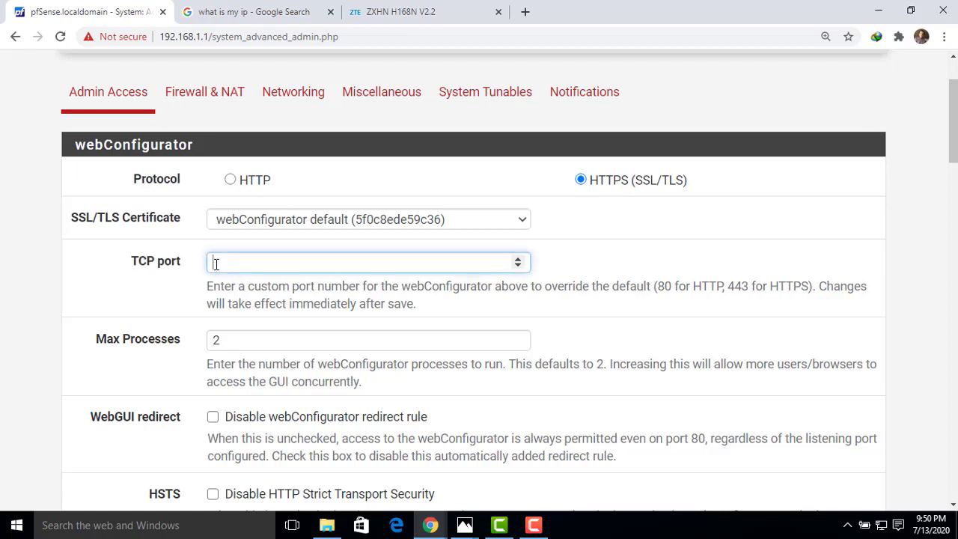
type("80")
type("82")
- Examine the Max Processes setting with its description and the WebGUI redirect option
left_click(241, 341)
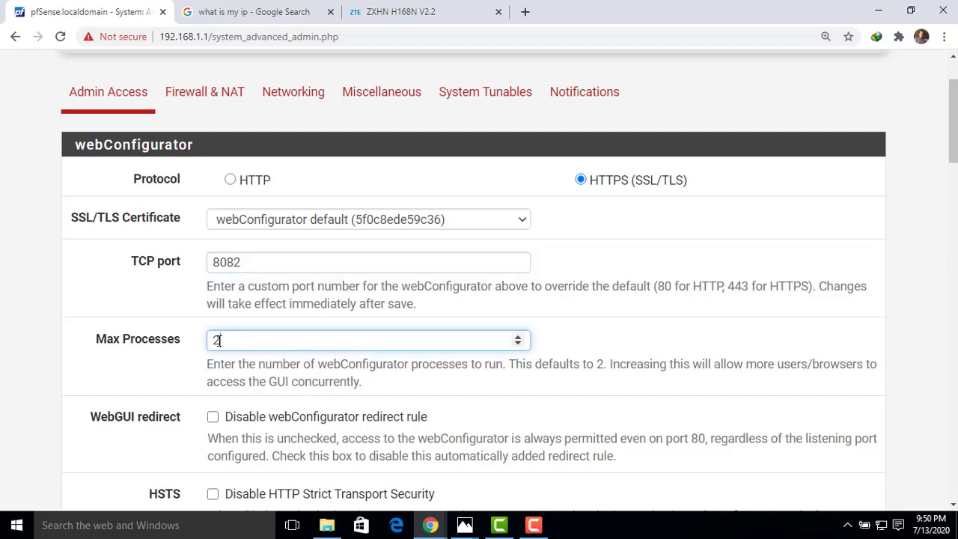
double_click(215, 341)
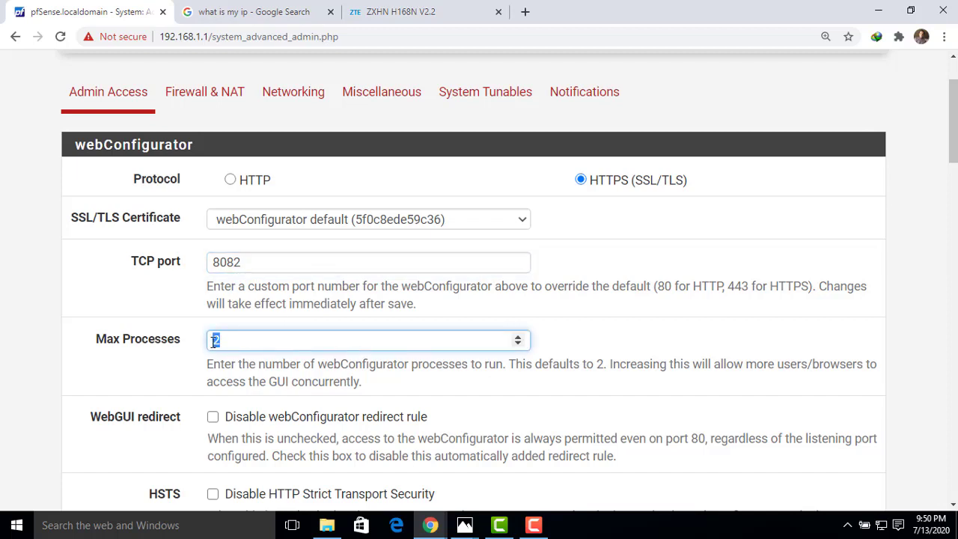
left_click(369, 389)
left_click_drag(368, 386, 208, 365)
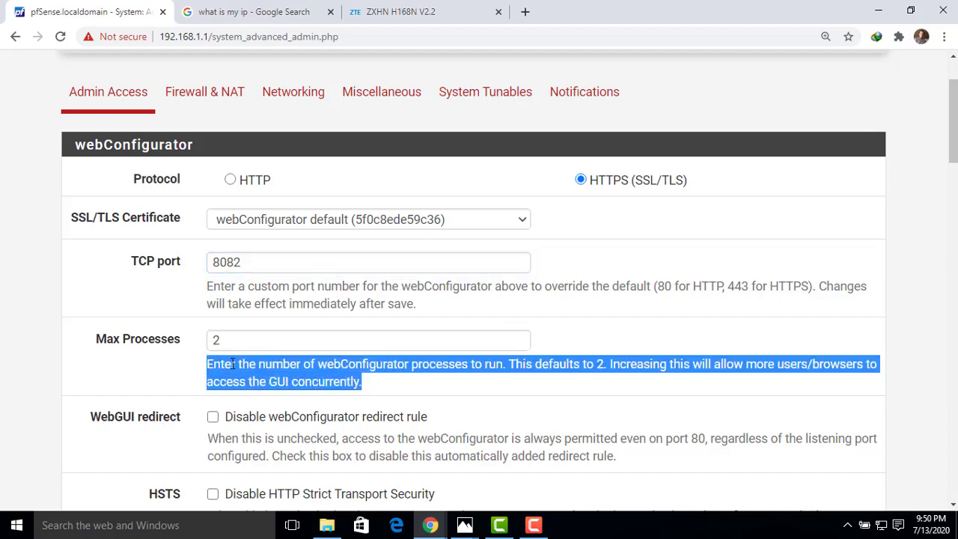
left_click(374, 389)
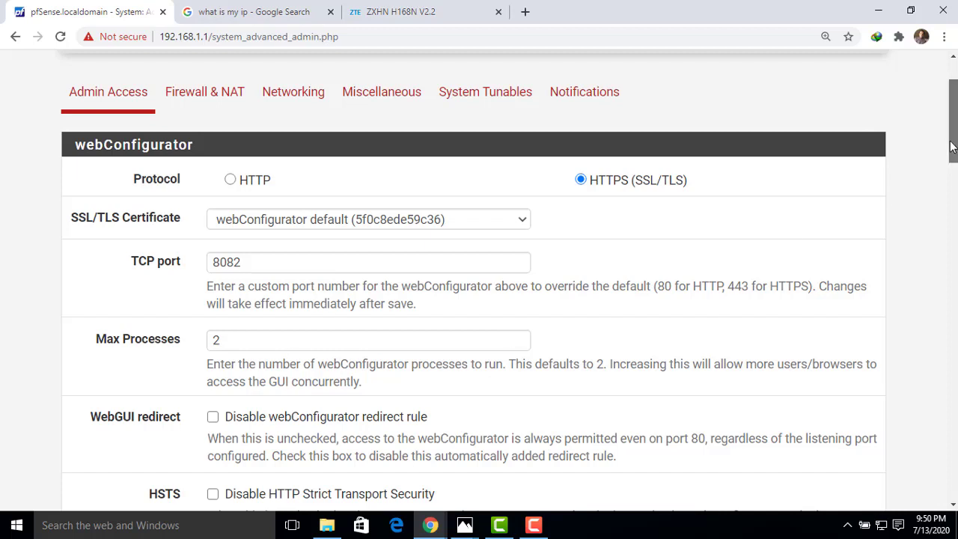
left_click_drag(952, 146, 953, 184)
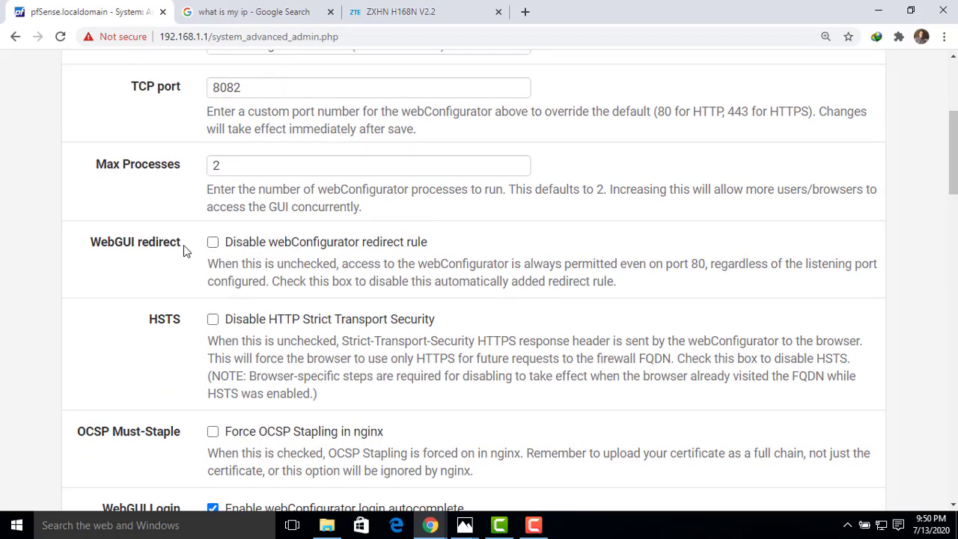
left_click_drag(183, 245, 105, 248)
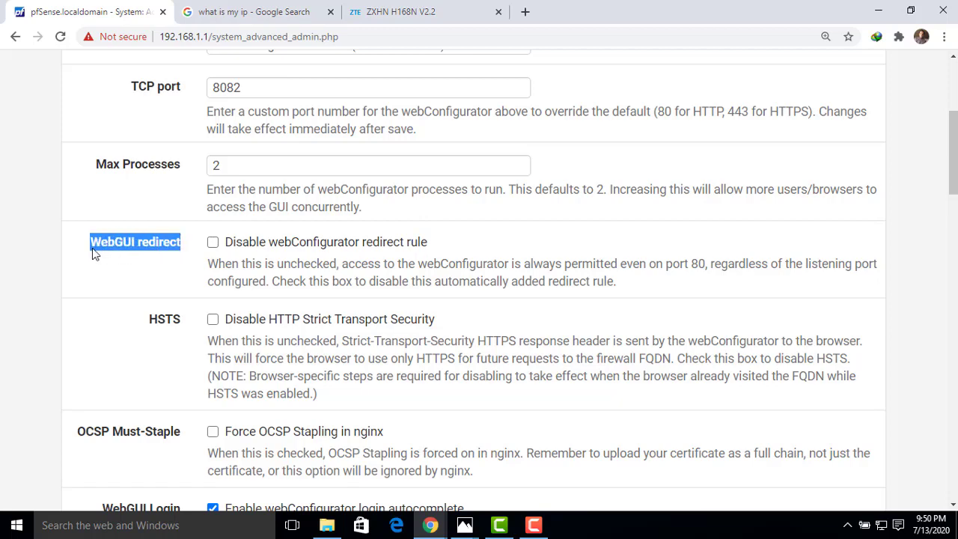
left_click(116, 280)
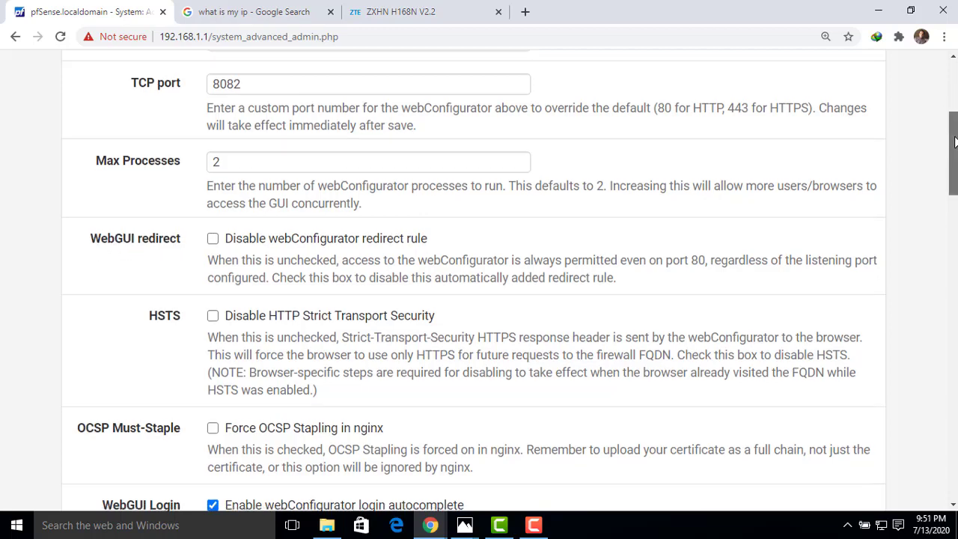
- Disable the DNS Rebinding Checks and the HTTP_REFERER enforcement check
left_click_drag(954, 137, 918, 204)
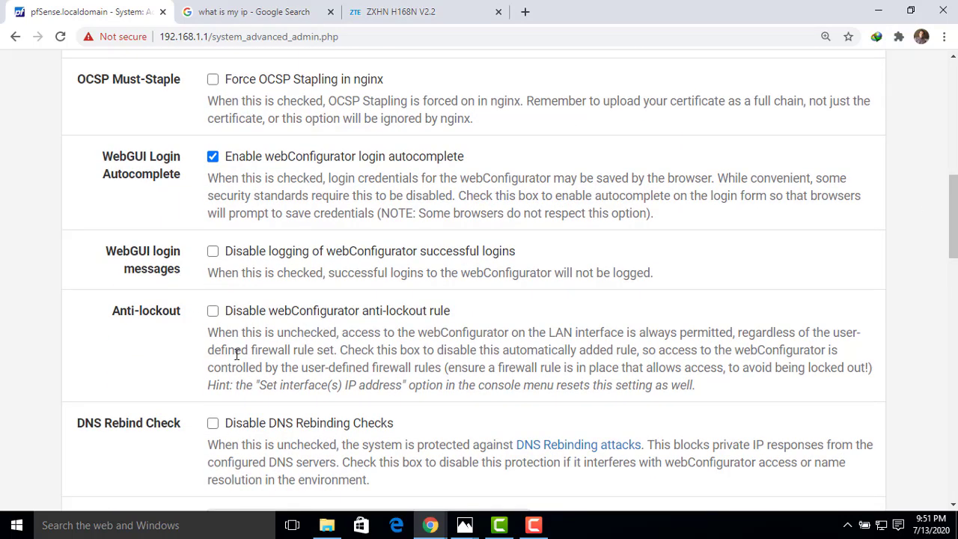
scroll(955, 212, "down", 1)
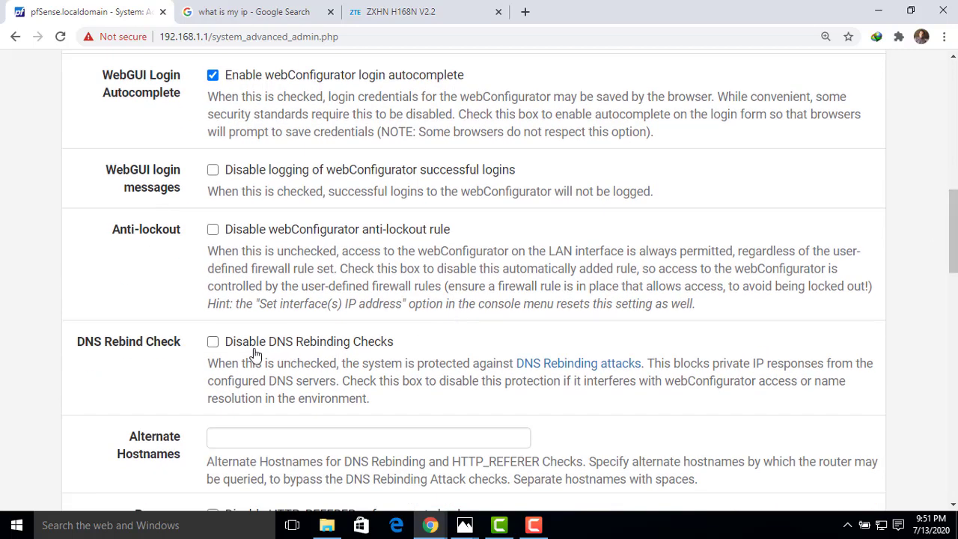
left_click(212, 342)
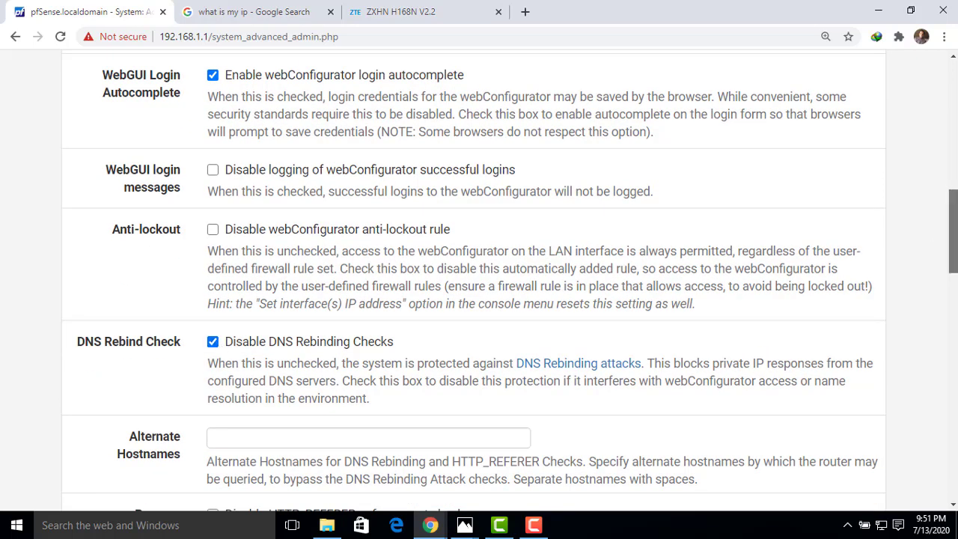
left_click_drag(954, 252, 954, 274)
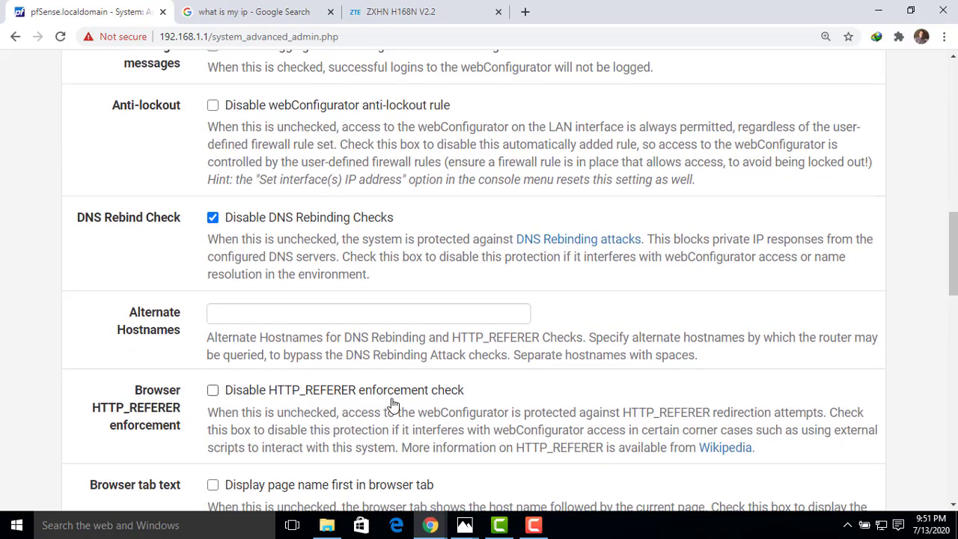
left_click(213, 392)
left_click_drag(952, 252, 952, 251)
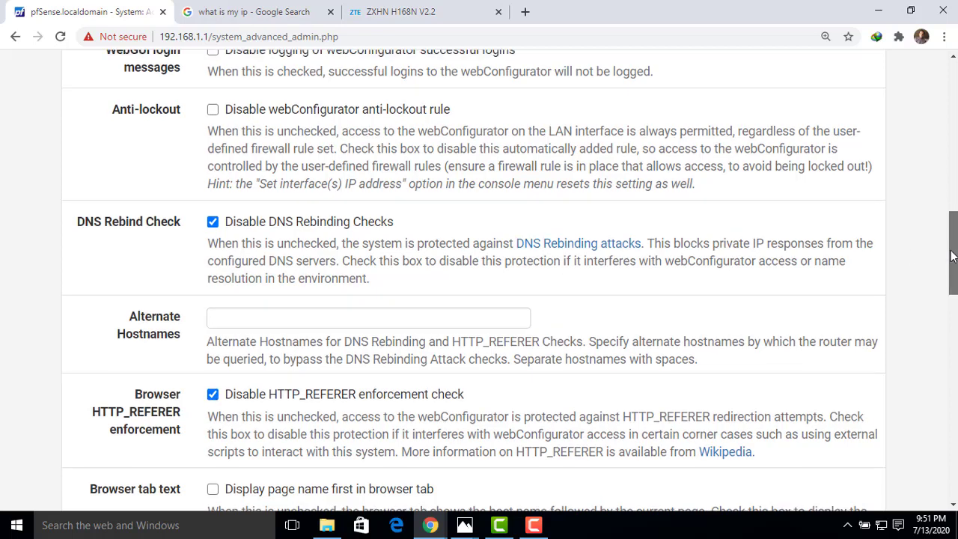
- Recheck the webConfigurator's TCP port value and save the Admin Access settings
scroll(952, 257, "up", 3)
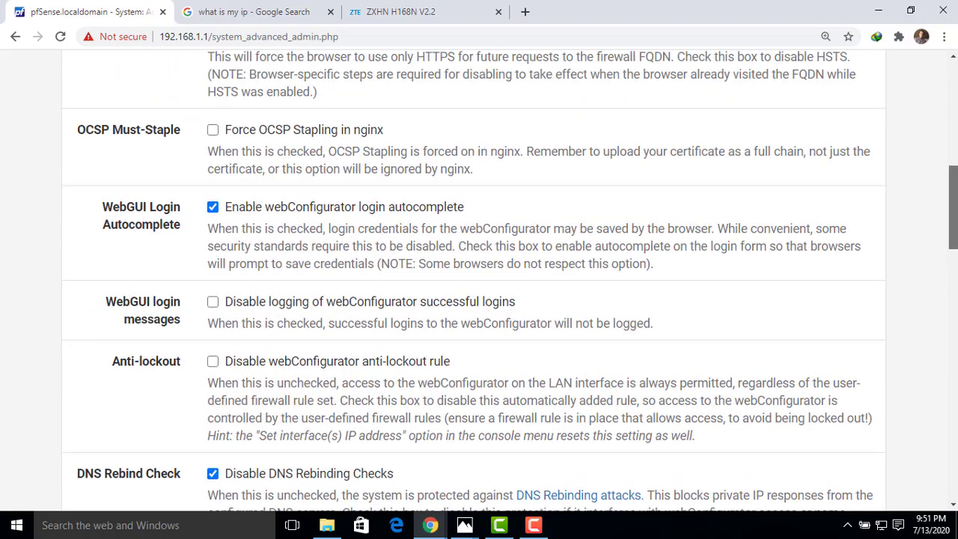
scroll(421, 182, "up", 5)
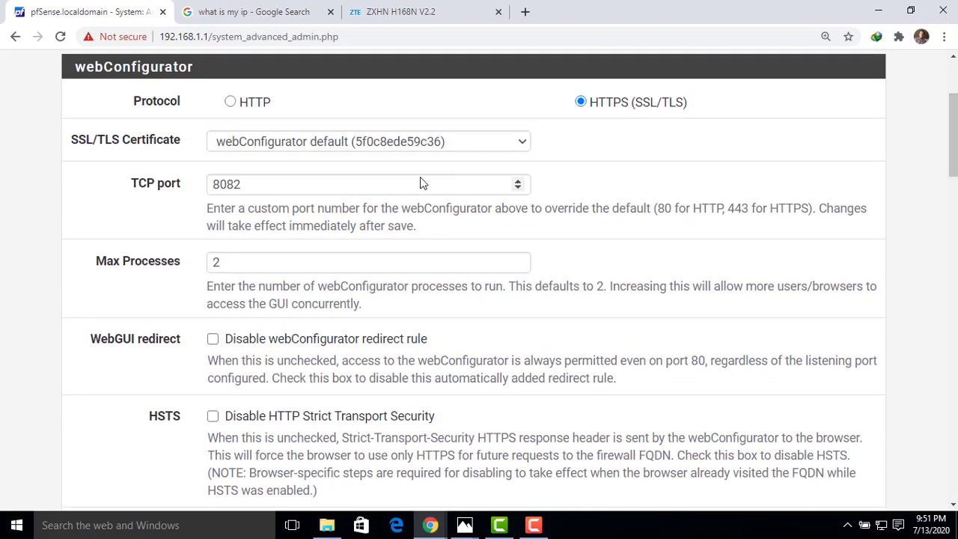
left_click_drag(242, 184, 226, 184)
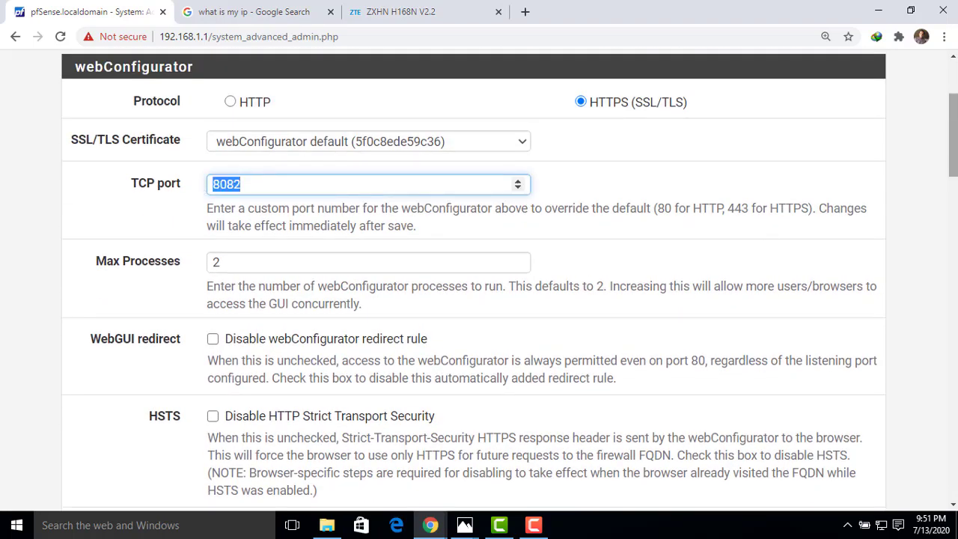
left_click_drag(955, 106, 955, 444)
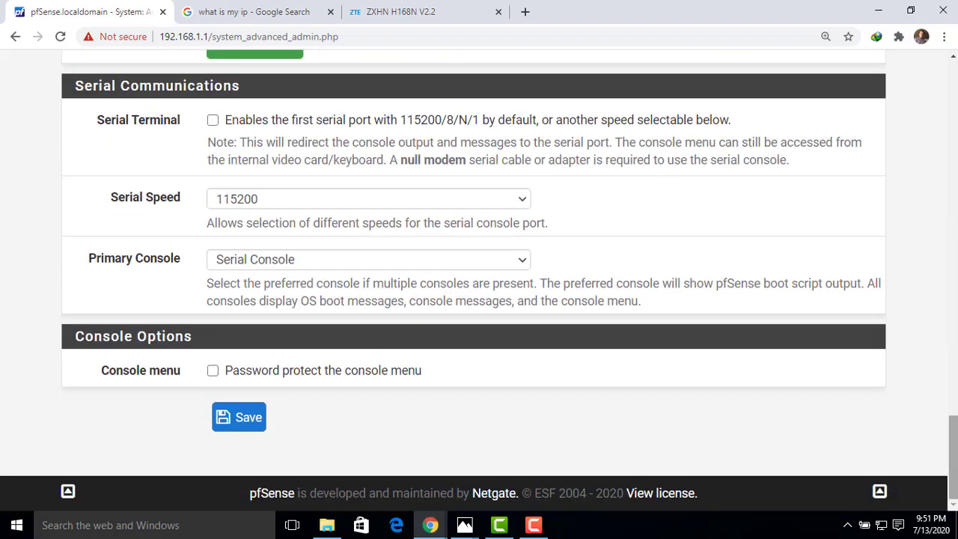
left_click(256, 421)
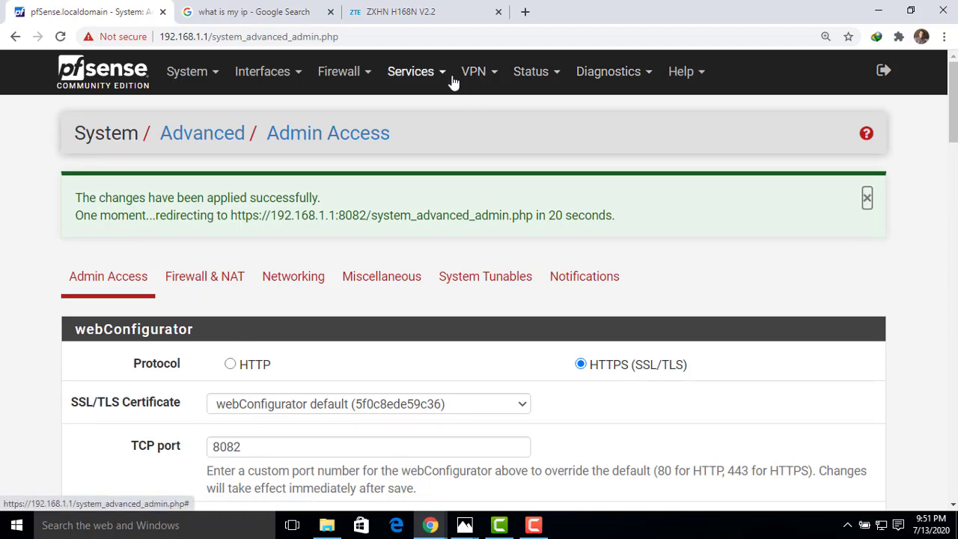
- Try to open the firewall's NAT page from the old web interface address, and reload it
left_click(364, 78)
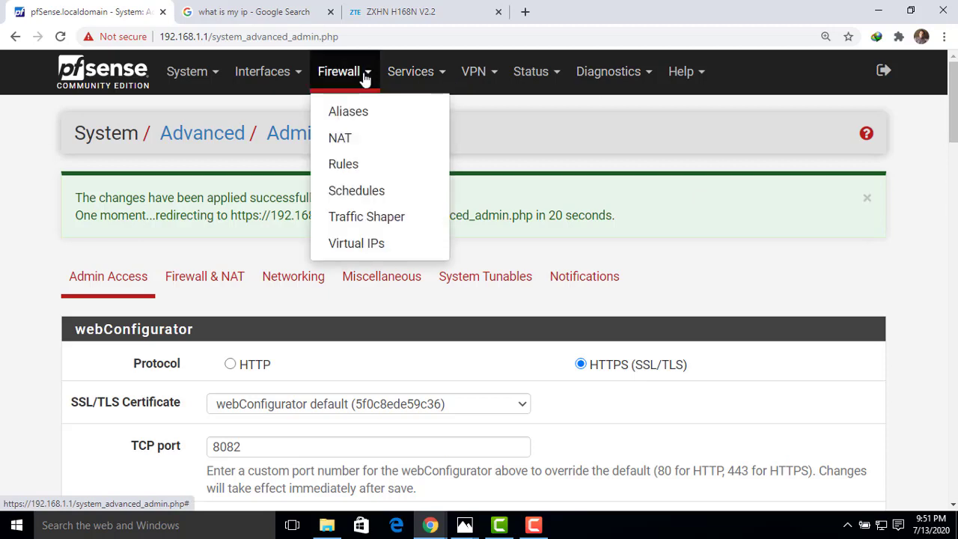
left_click(341, 142)
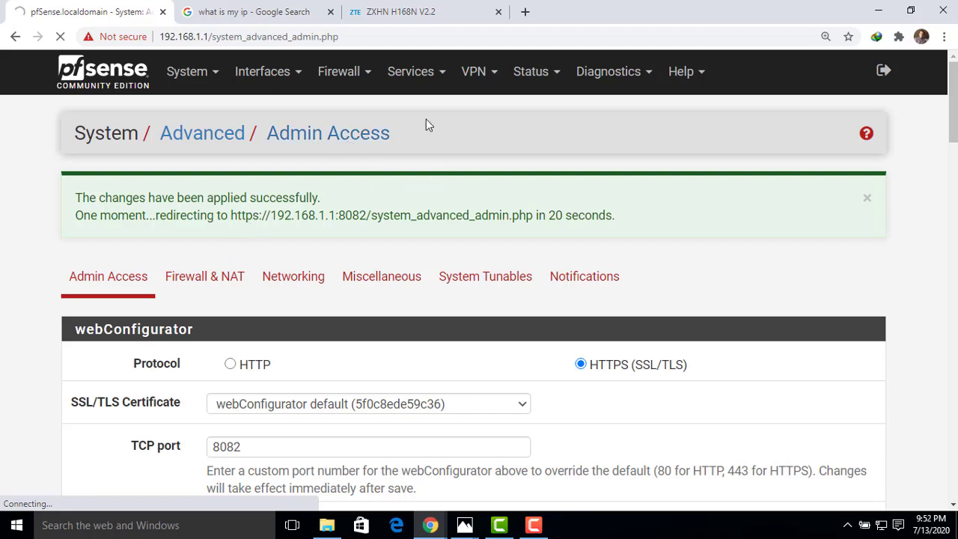
left_click(367, 75)
left_click(341, 140)
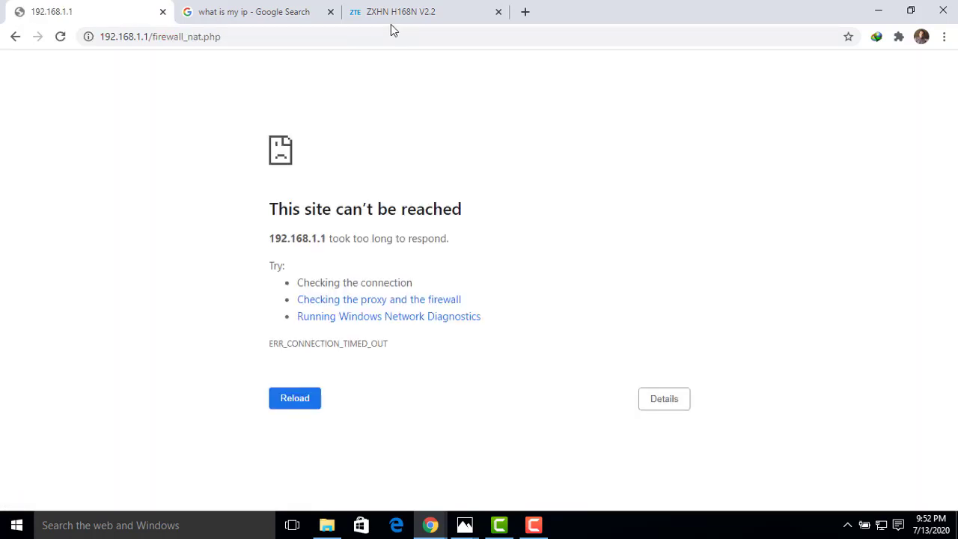
left_click(60, 38)
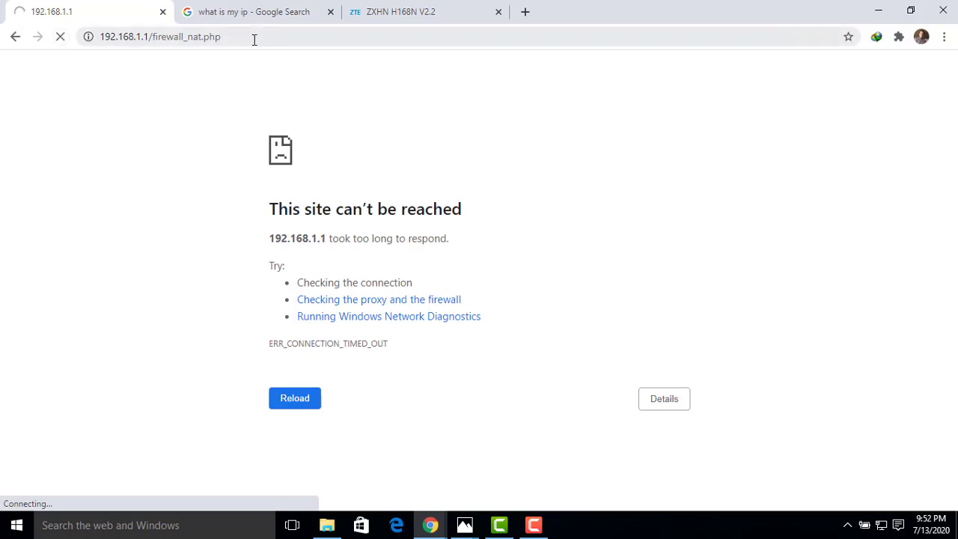
left_click_drag(148, 36, 100, 38)
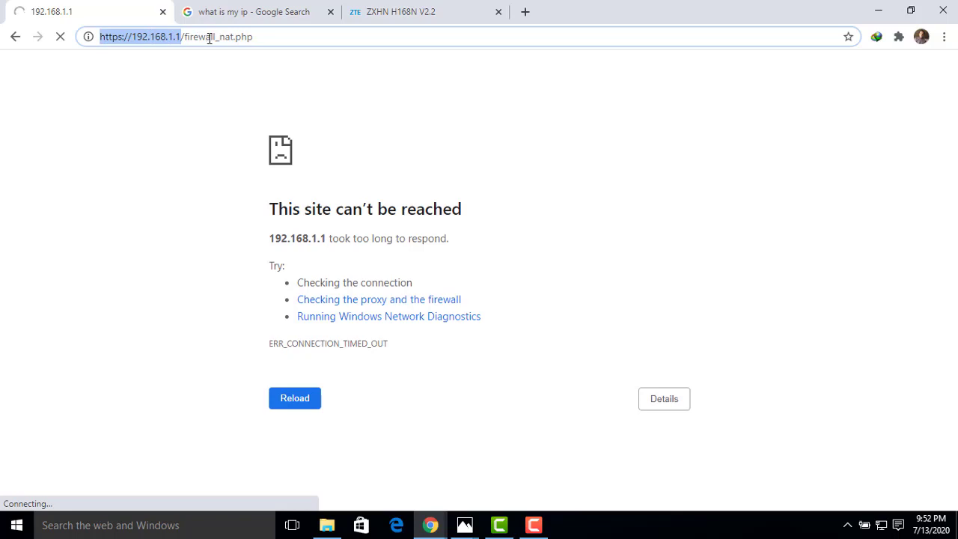
left_click(264, 39)
key("BackSpace")
key("BackSpace")
key("BackSpace")
key("BackSpace")
key("BackSpace")
key("BackSpace")
key("BackSpace")
key("BackSpace")
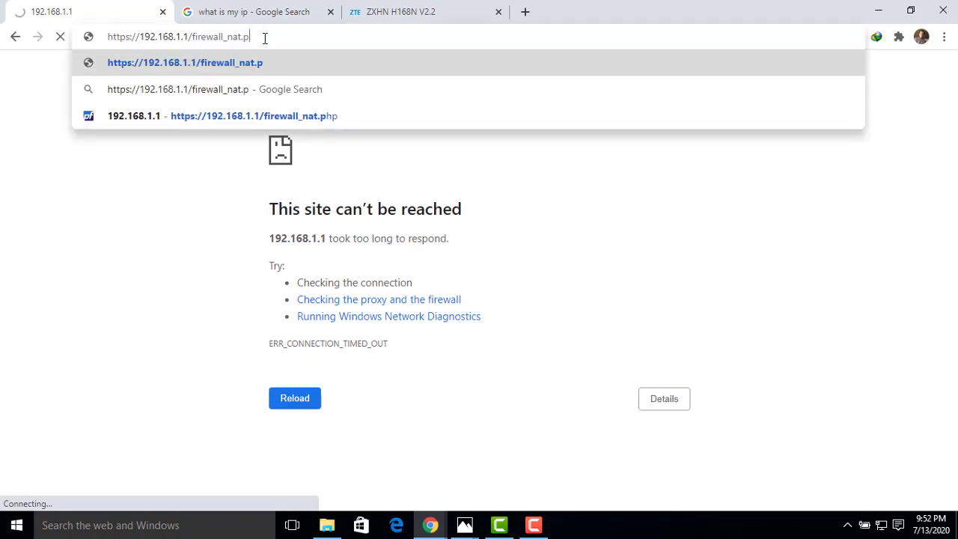
key("BackSpace")
key("BackSpace")
key("BackSpace")
key("BackSpace")
key("BackSpace")
key("BackSpace")
key("BackSpace")
key("BackSpace")
key("BackSpace")
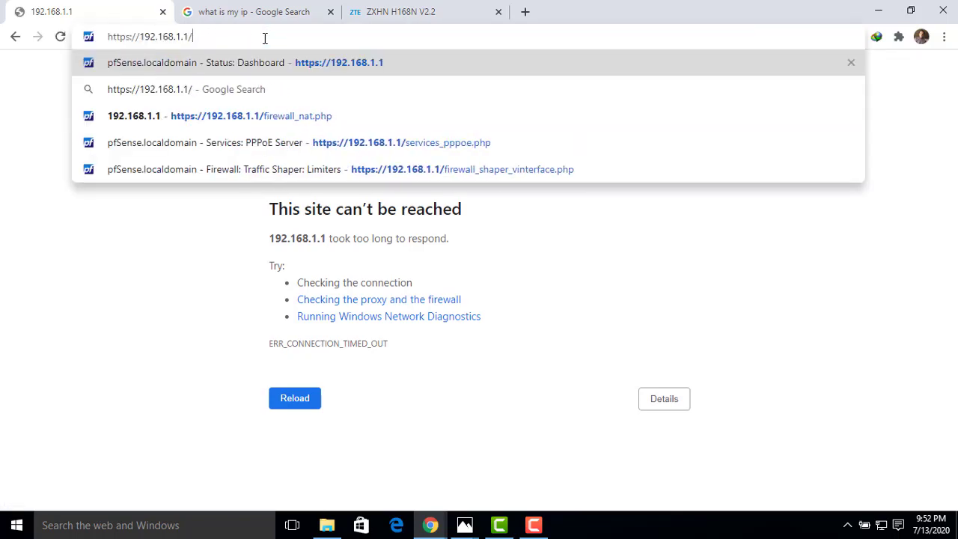
type(":8082")
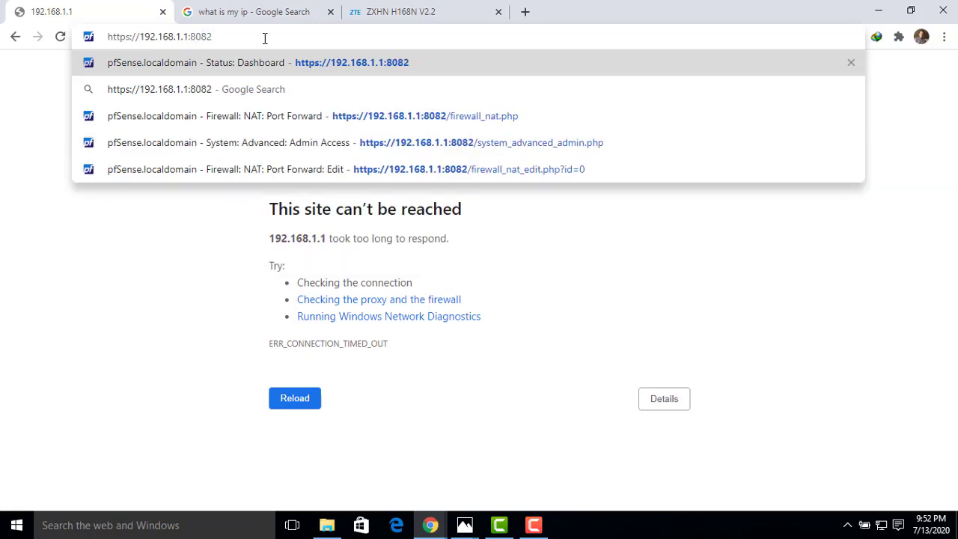
key("Return")
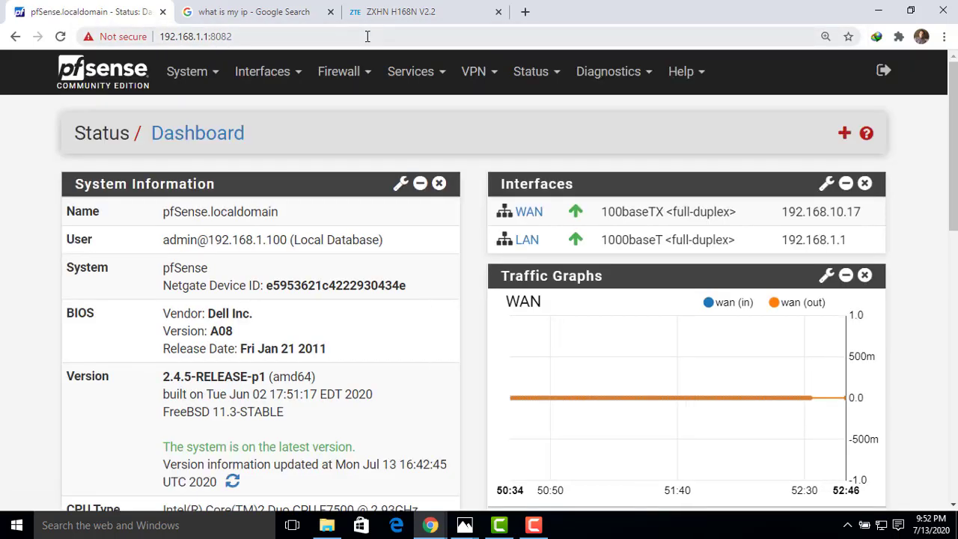
- Open the firewall's NAT port forwarding rules and add a new rule at the end of the list
left_click(362, 79)
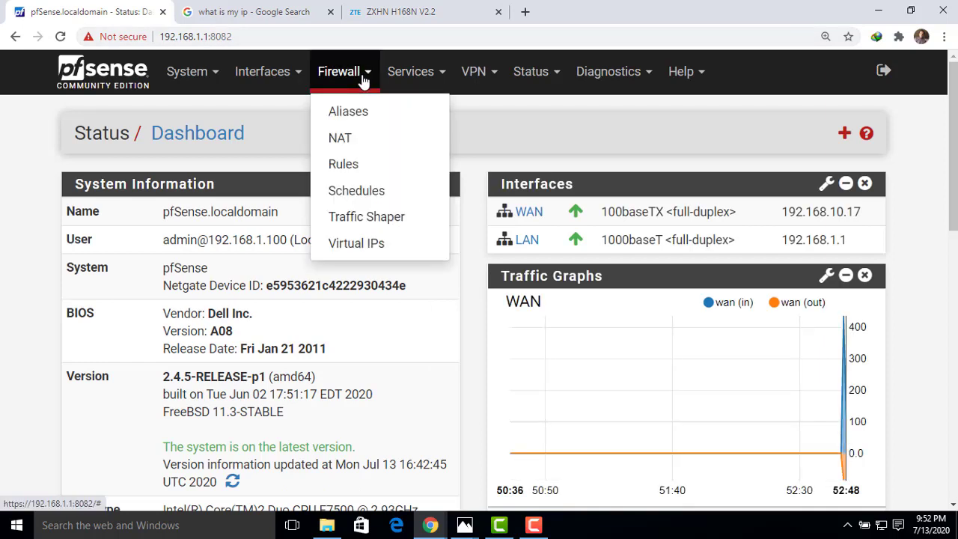
left_click(341, 140)
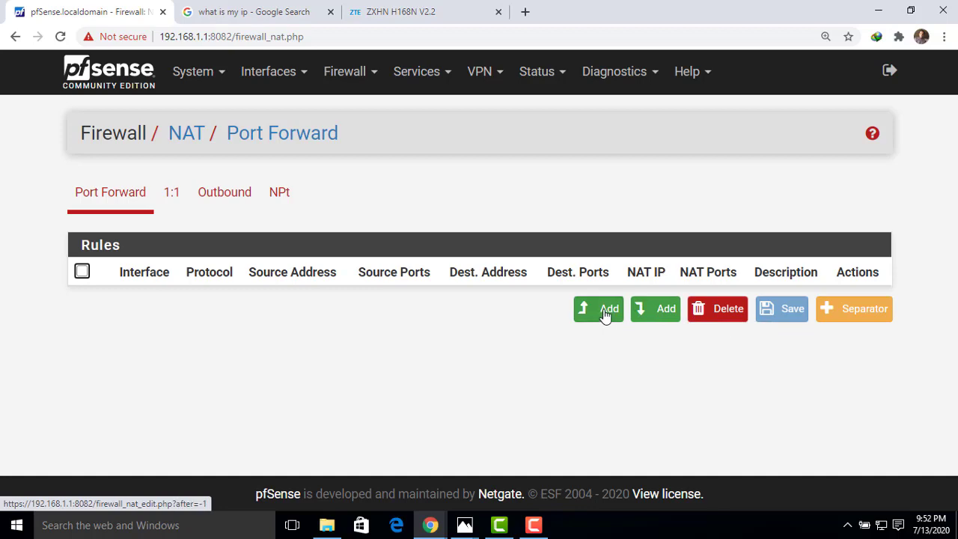
left_click(646, 317)
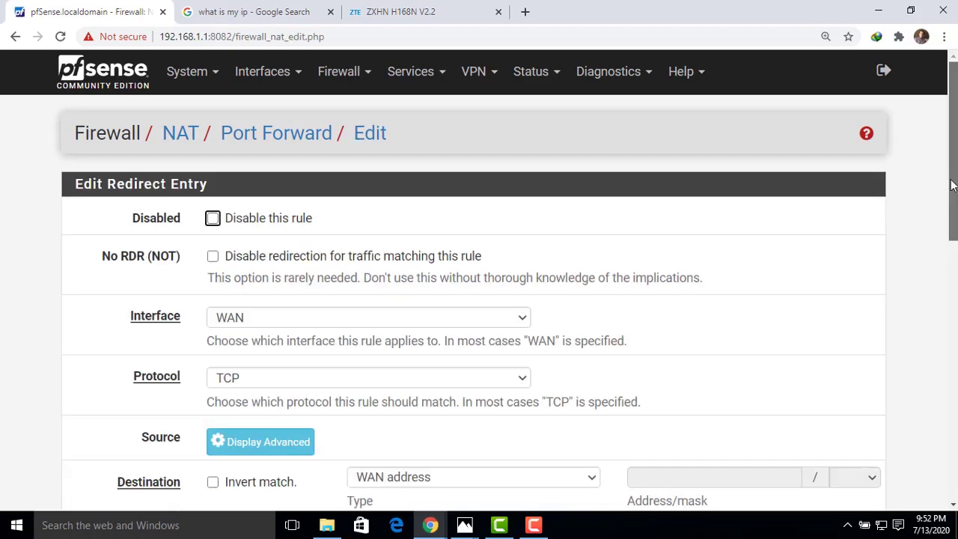
- Set the port forward rule's destination port range to HTTPS and place the cursor in the Redirect target IP field
left_click_drag(953, 187, 953, 261)
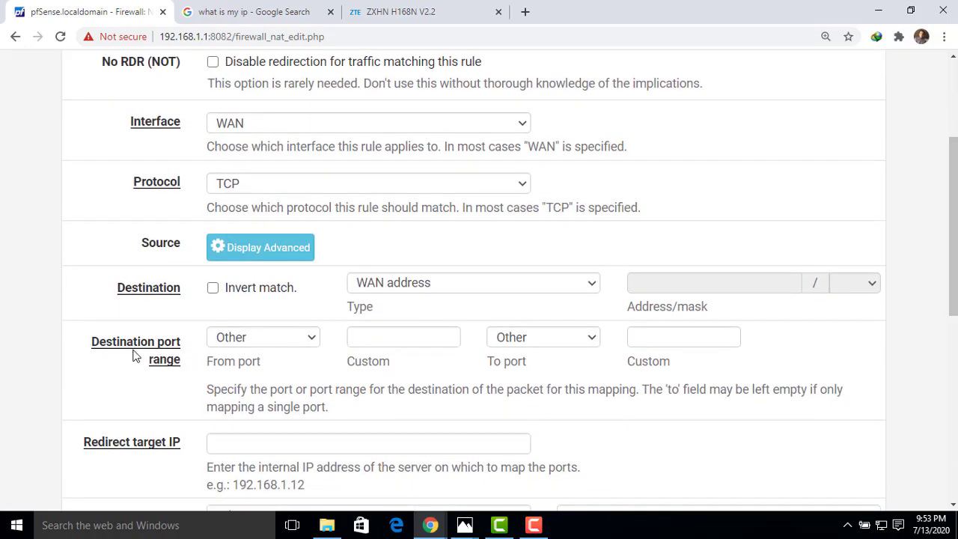
left_click(312, 338)
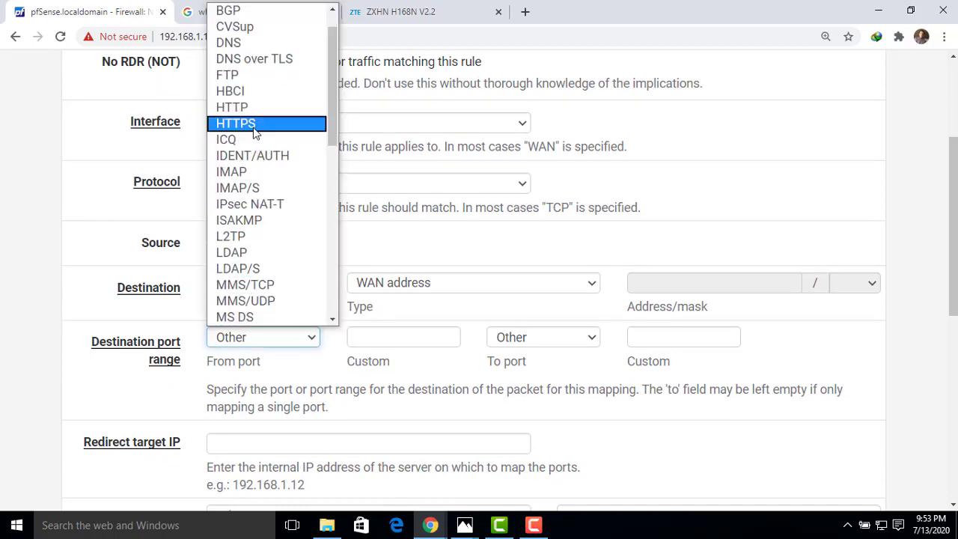
left_click(253, 124)
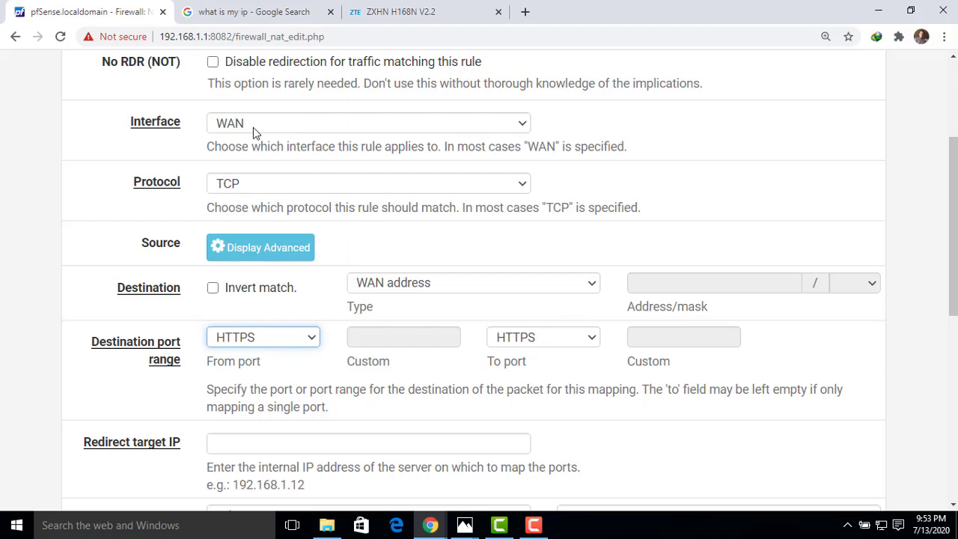
left_click_drag(957, 219, 957, 232)
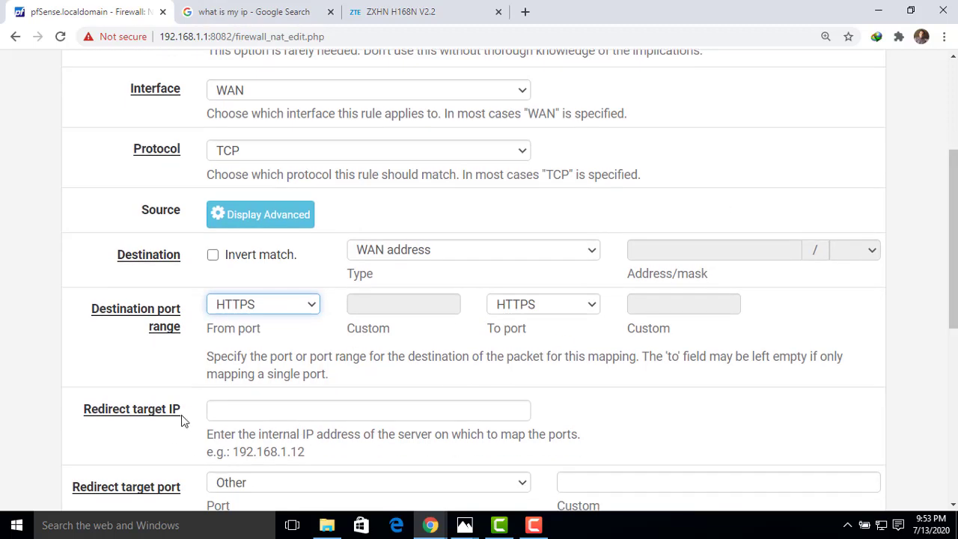
left_click_drag(184, 418, 86, 420)
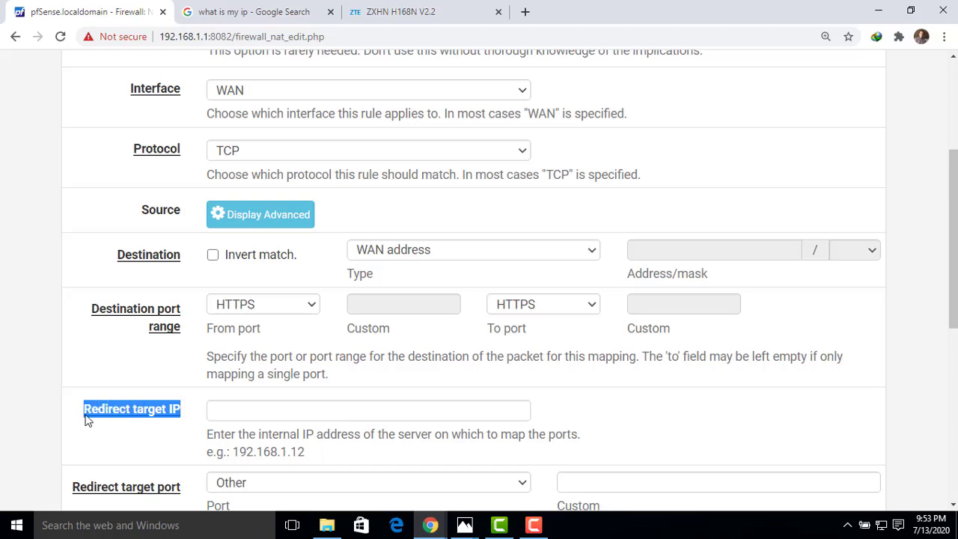
left_click(103, 429)
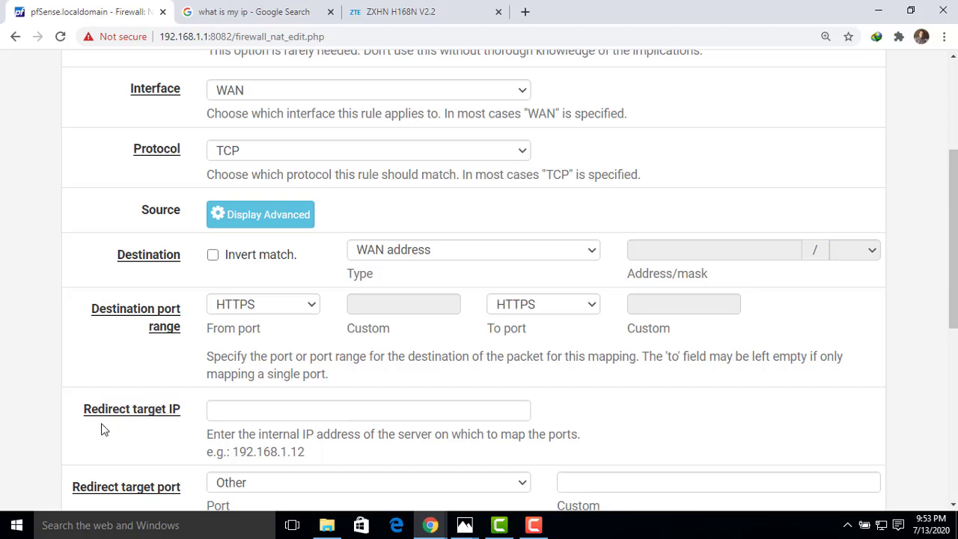
left_click(217, 416)
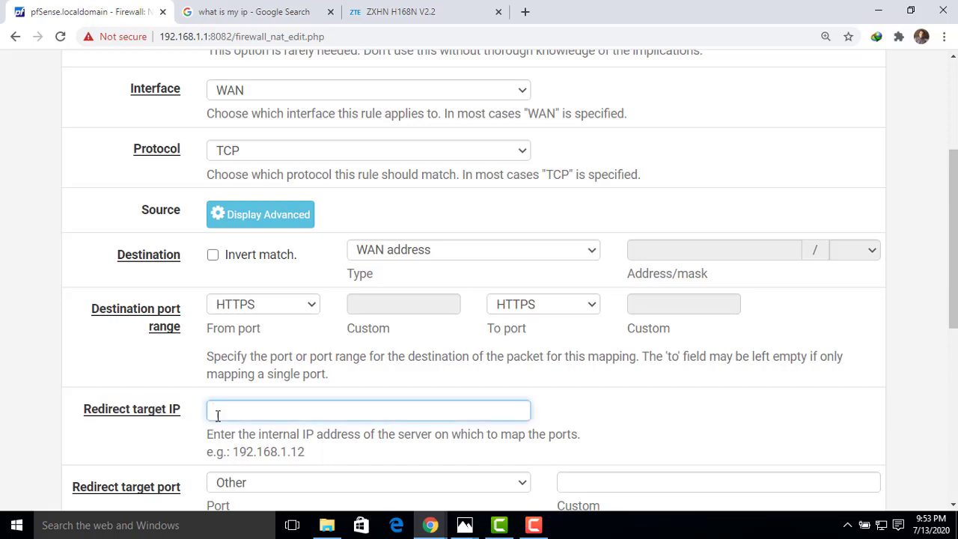
left_click_drag(954, 210, 954, 120)
- Try to open the pfSense web interface in a new browser tab at 192.168.1.1:8082 without the https prefix
left_click(526, 12)
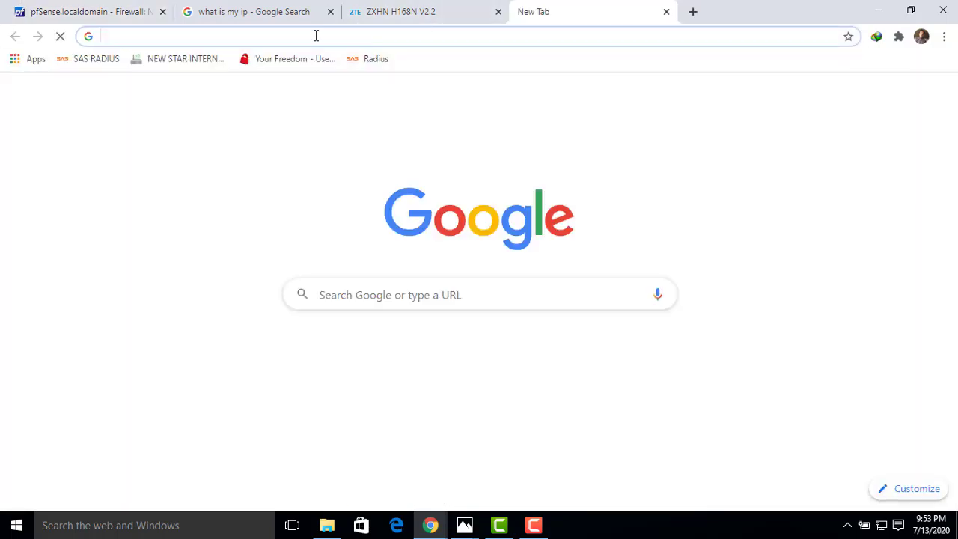
type("192.168.10")
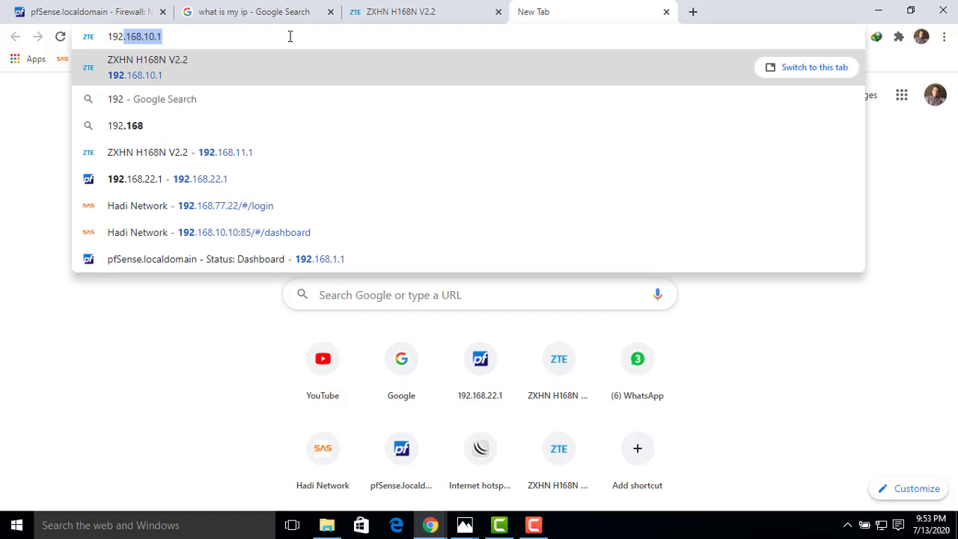
key("BackSpace")
key("BackSpace")
type("1")
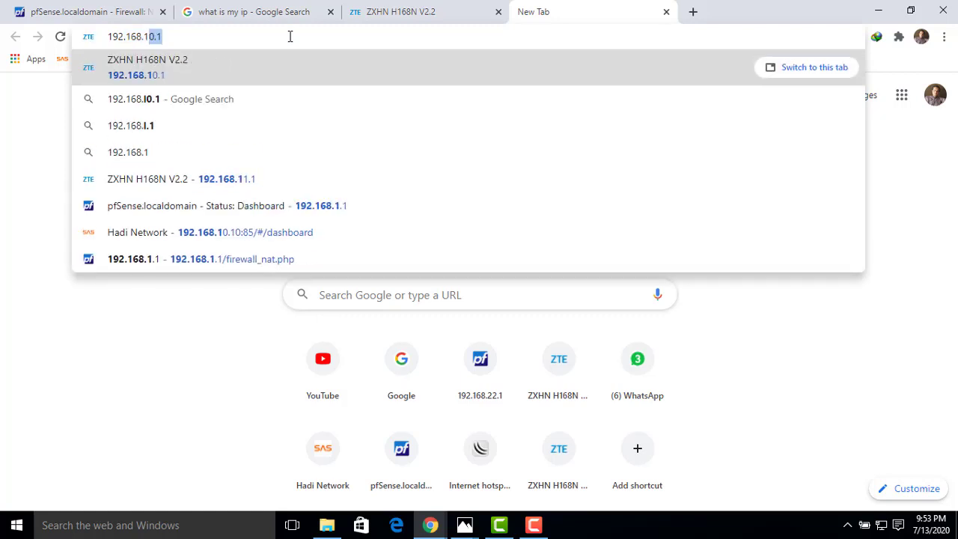
type(".1:8082")
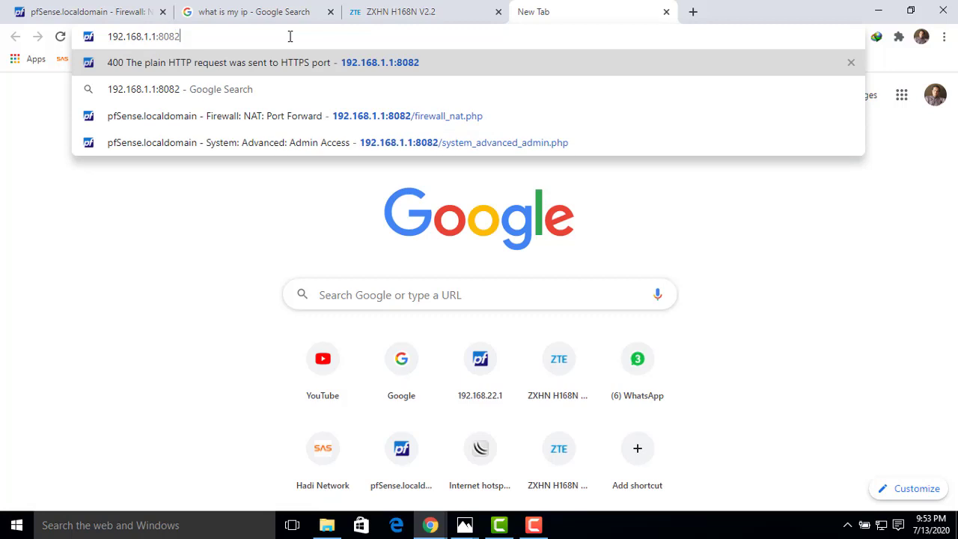
key("Return")
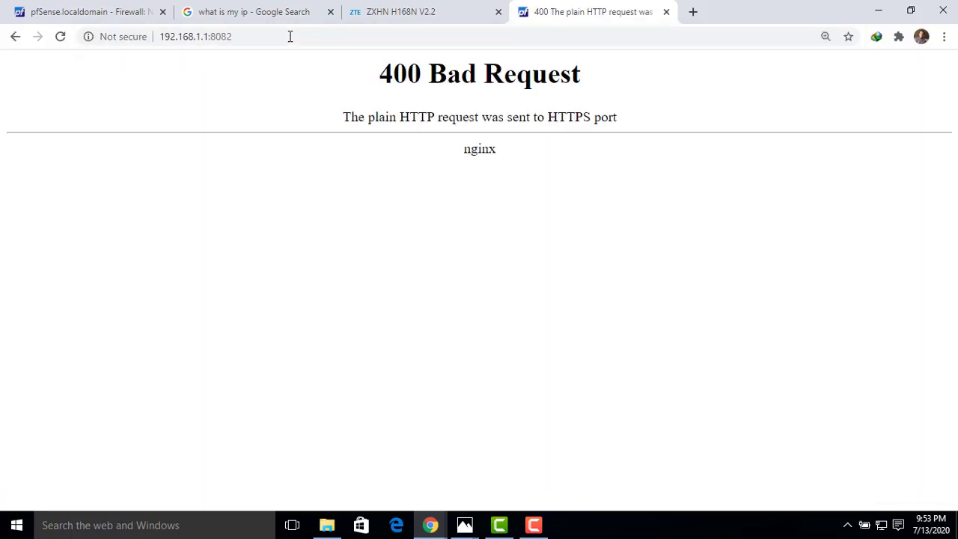
left_click(290, 36)
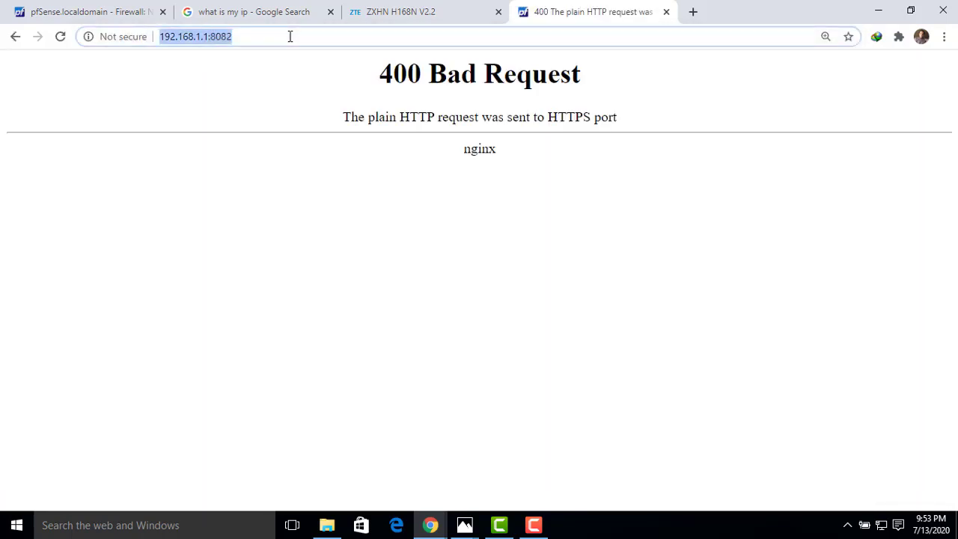
left_click(289, 36)
type("https")
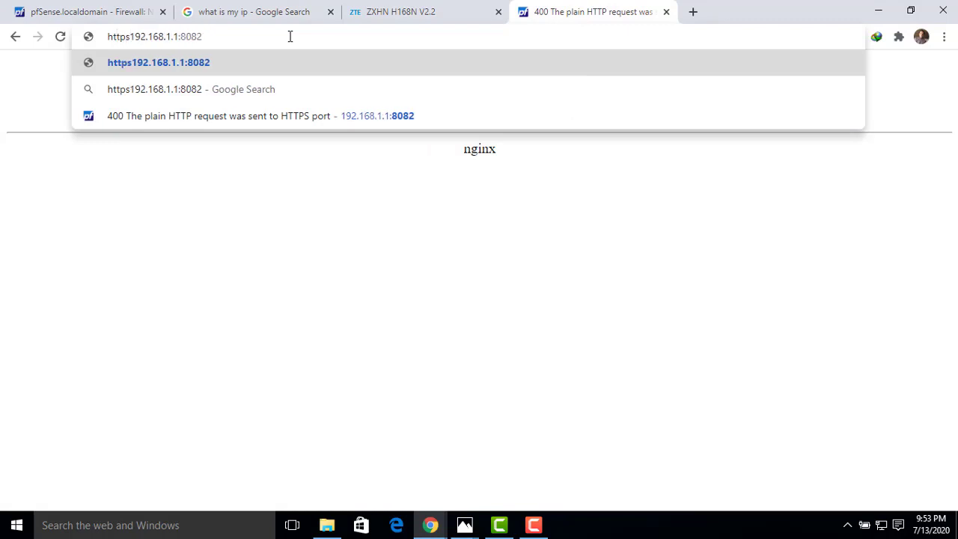
type("://")
key("Return")
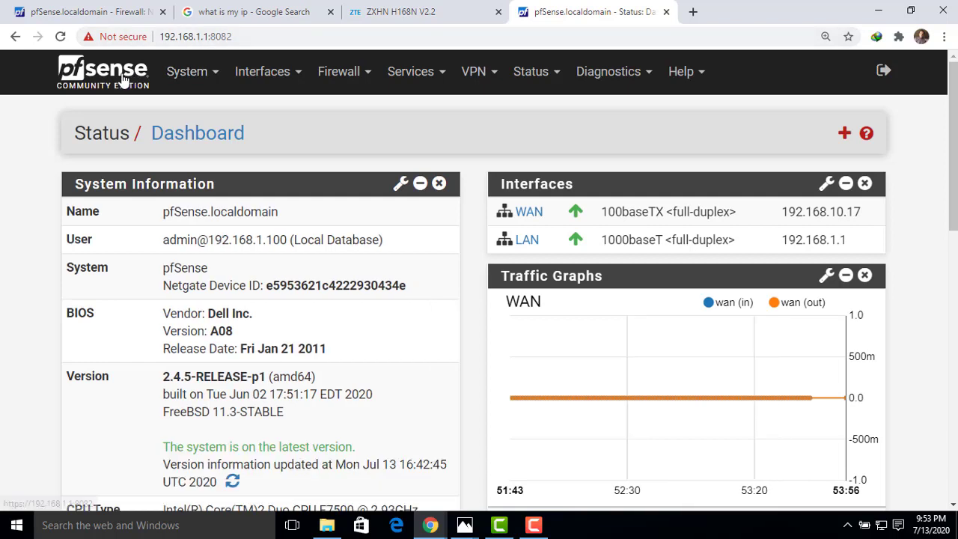
- Check the WAN interface's IP address on the dashboard and return to the port forward rule form
mouse_move(863, 211)
left_mouse_down()
mouse_move(783, 212)
mouse_move(866, 214)
left_mouse_up()
left_click(869, 214)
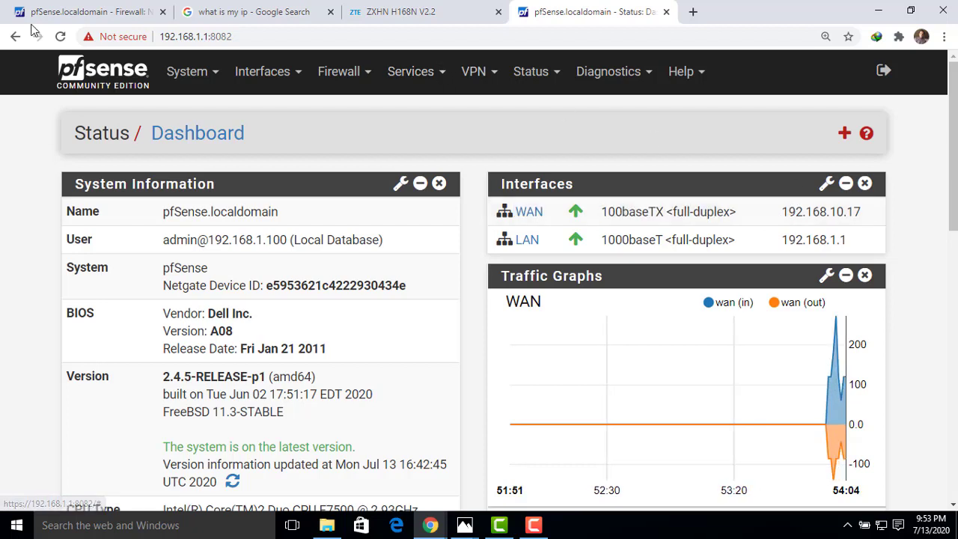
left_click(667, 13)
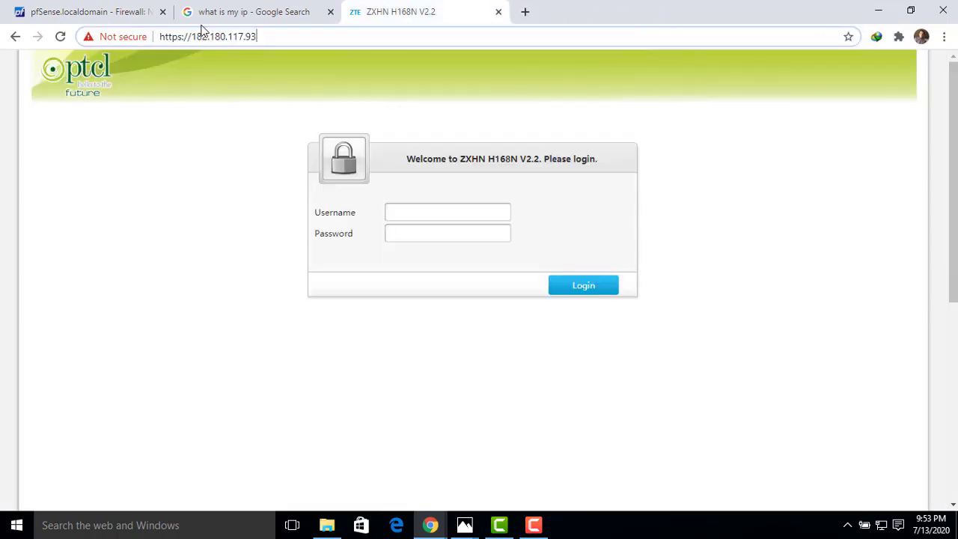
left_click(112, 17)
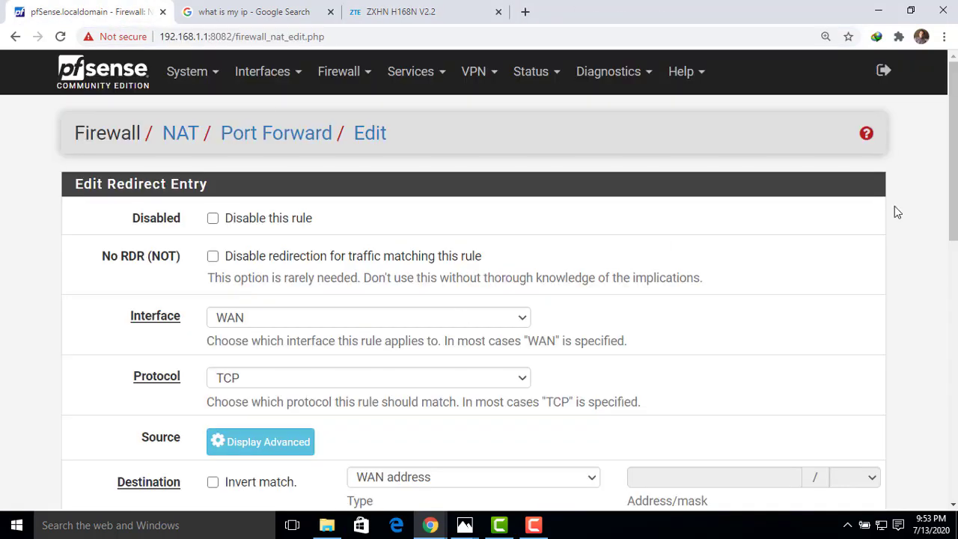
- Set the rule's Redirect target IP to 192.168.10.17 and try to save the rule
left_click_drag(954, 172, 953, 282)
type("192.168.10.17")
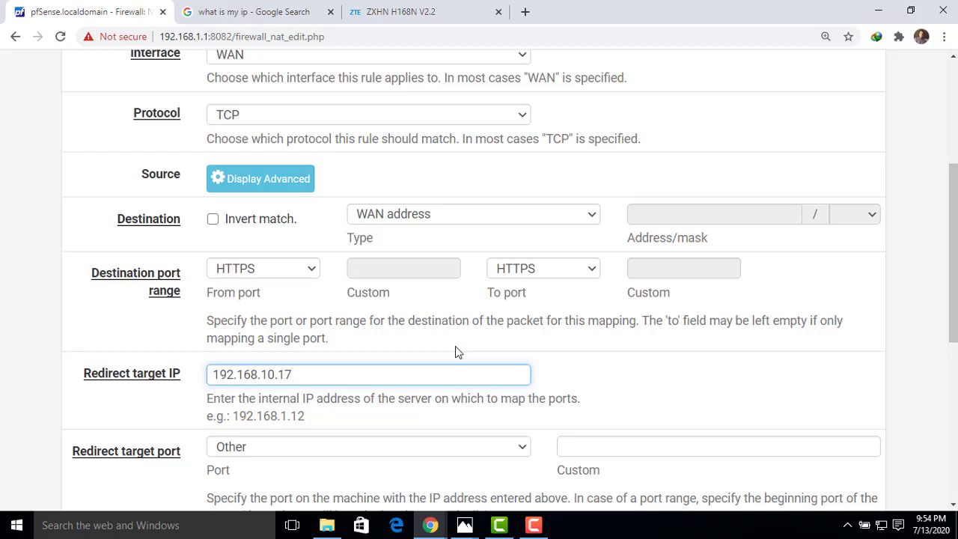
left_click_drag(955, 232, 911, 377)
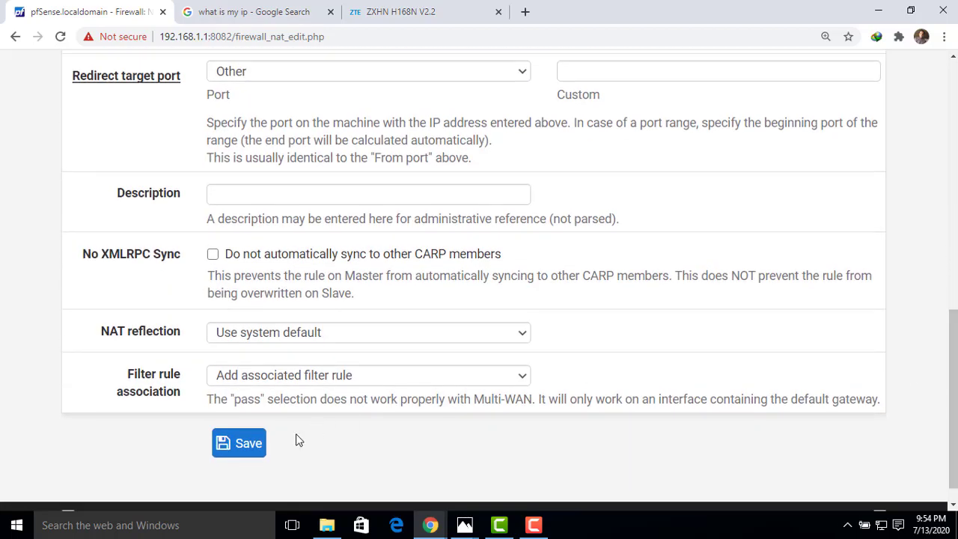
left_click(247, 444)
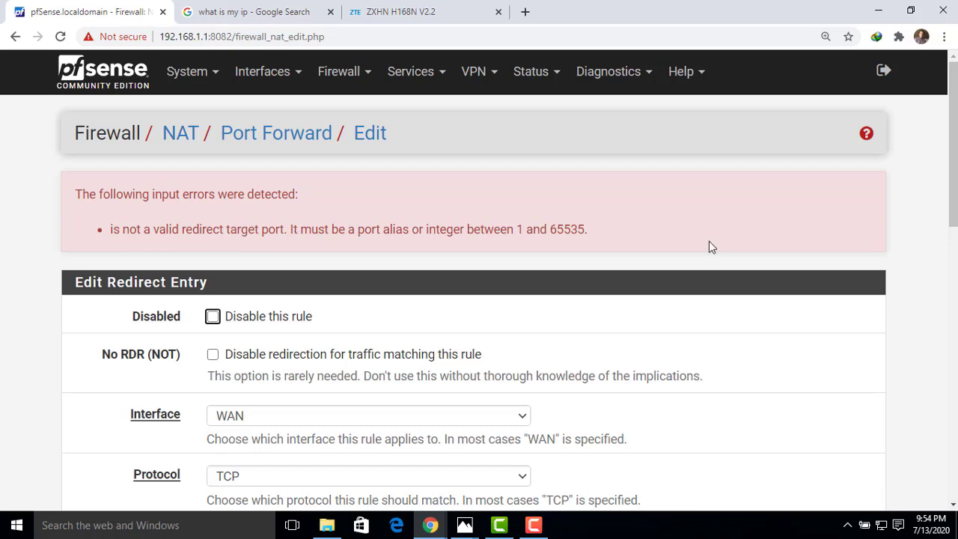
- Set the rule's custom redirect target port to 8082
left_click_drag(952, 193, 950, 325)
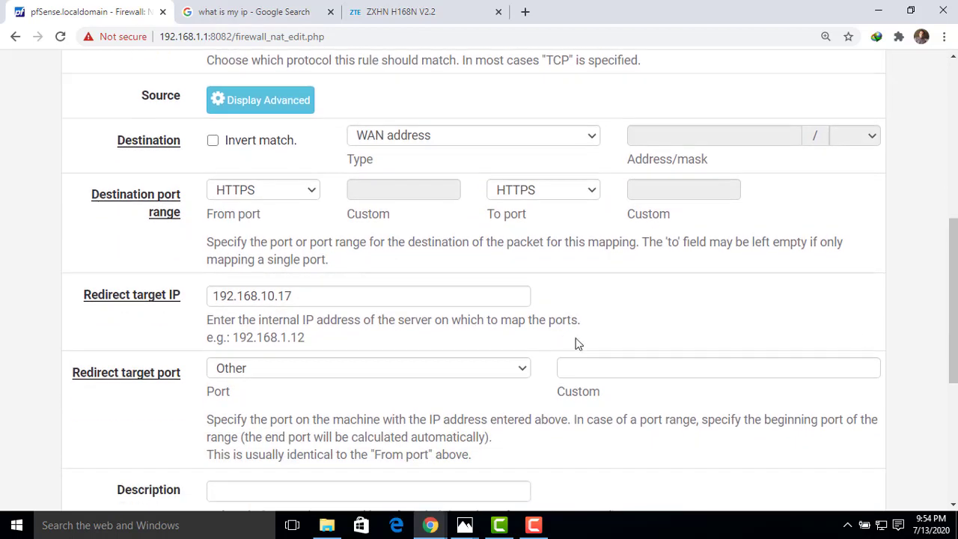
left_click(598, 360)
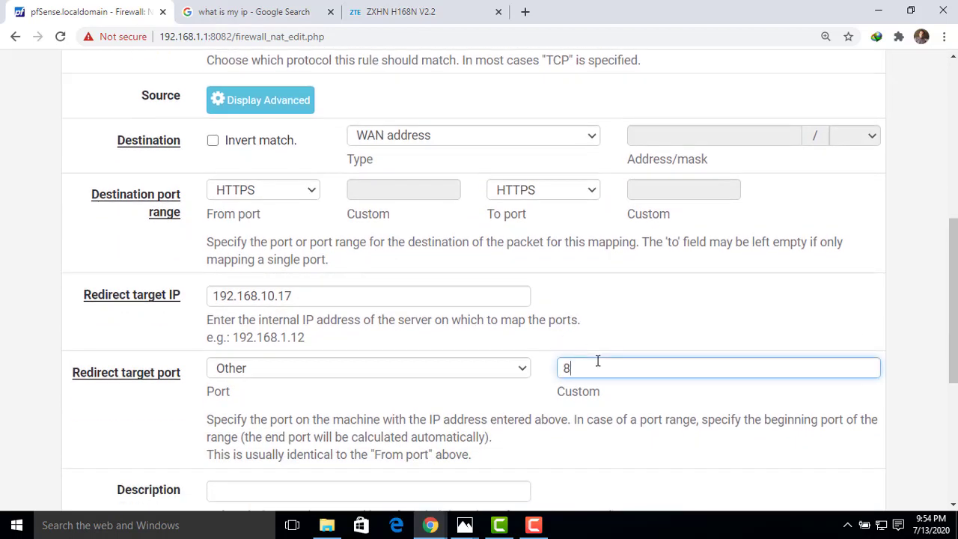
left_click_drag(600, 367, 563, 368)
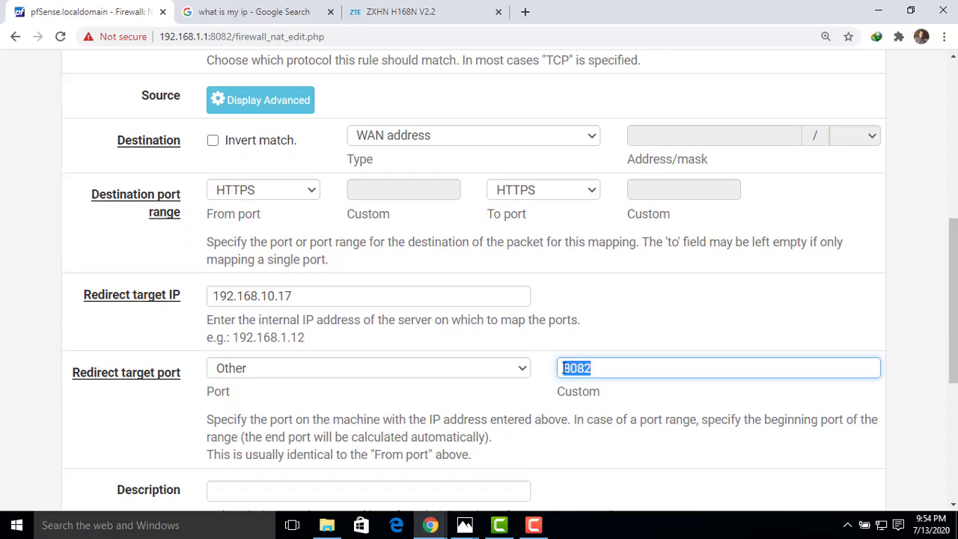
left_click(645, 320)
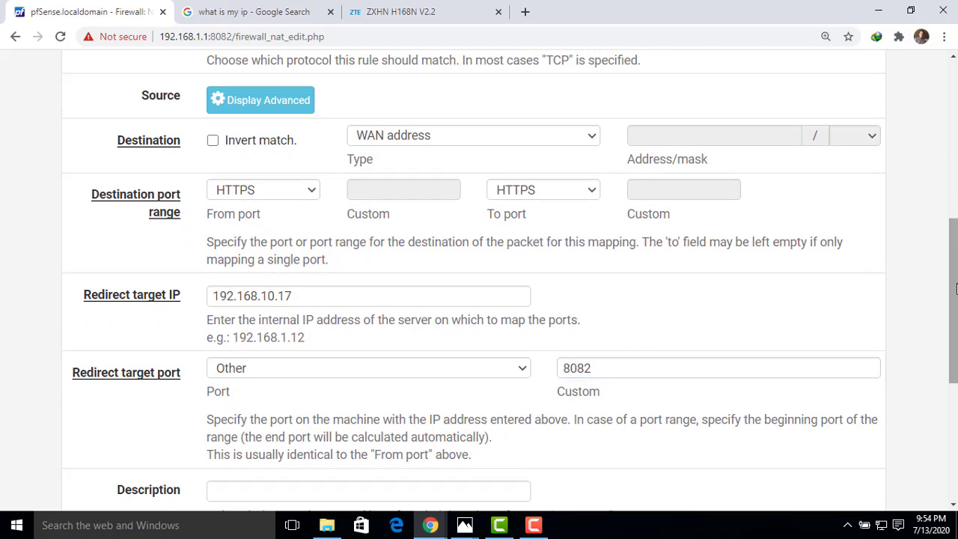
- Save the port forward rule and apply the NAT configuration changes
left_click_drag(956, 290, 954, 406)
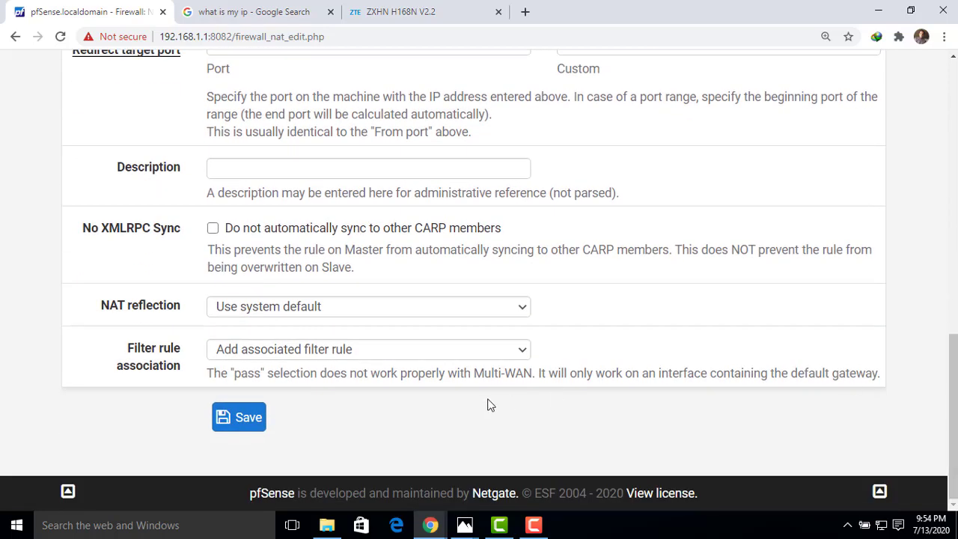
left_click(254, 419)
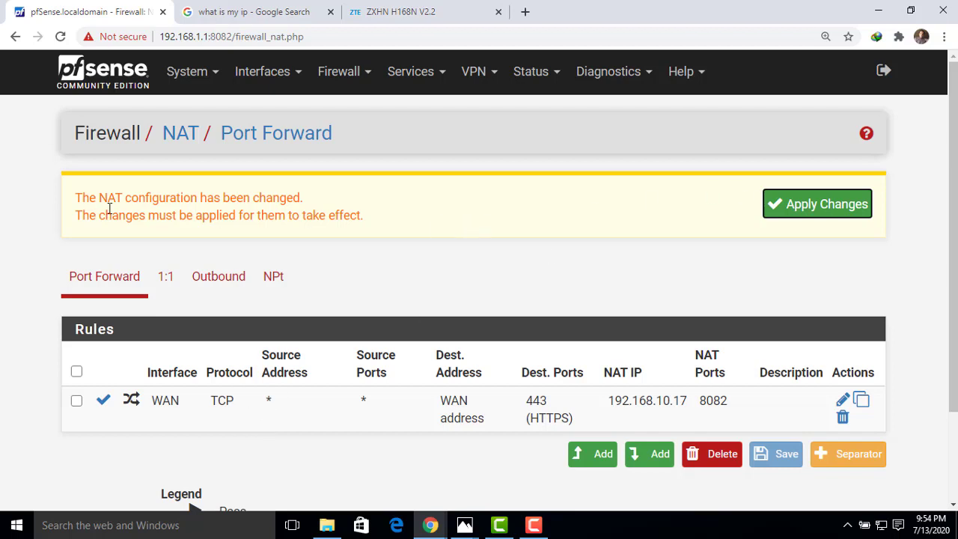
left_click(802, 206)
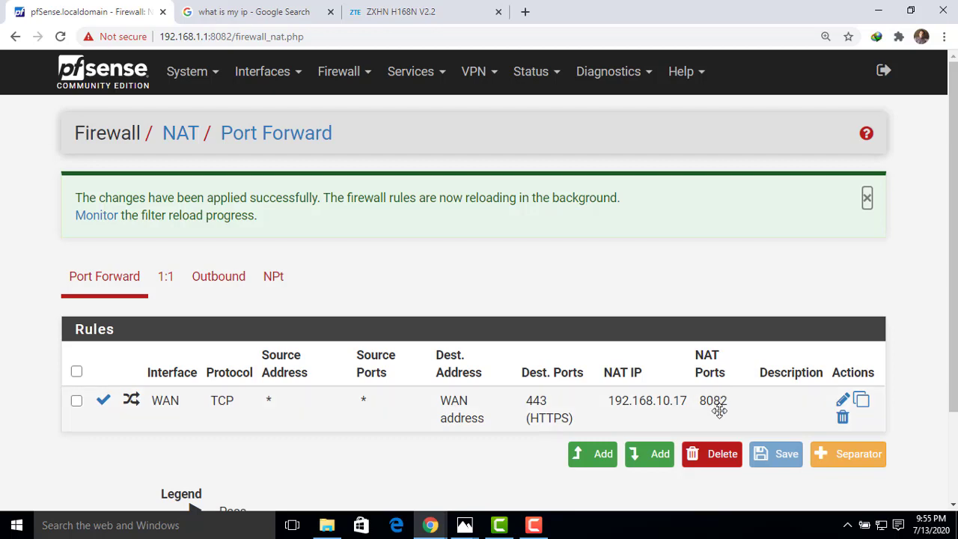
- Copy the public IP address from the Google search result and open it in a new browser tab
left_click(284, 14)
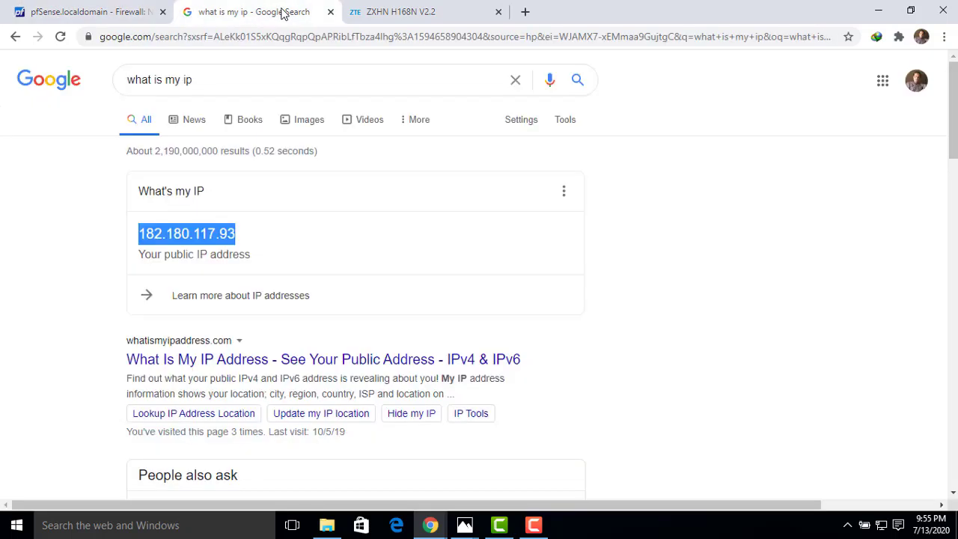
right_click(209, 229)
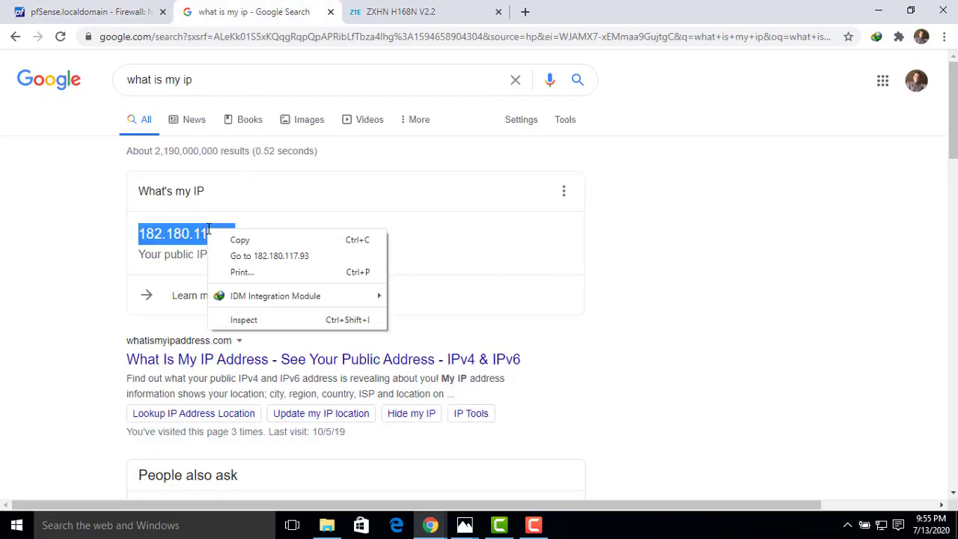
left_click(238, 239)
left_click(526, 11)
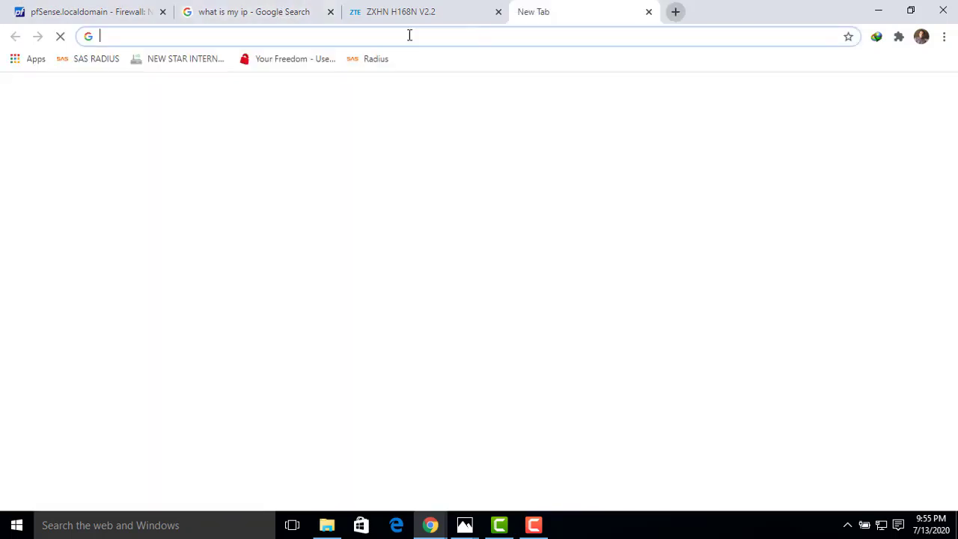
right_click(353, 36)
left_click(374, 105)
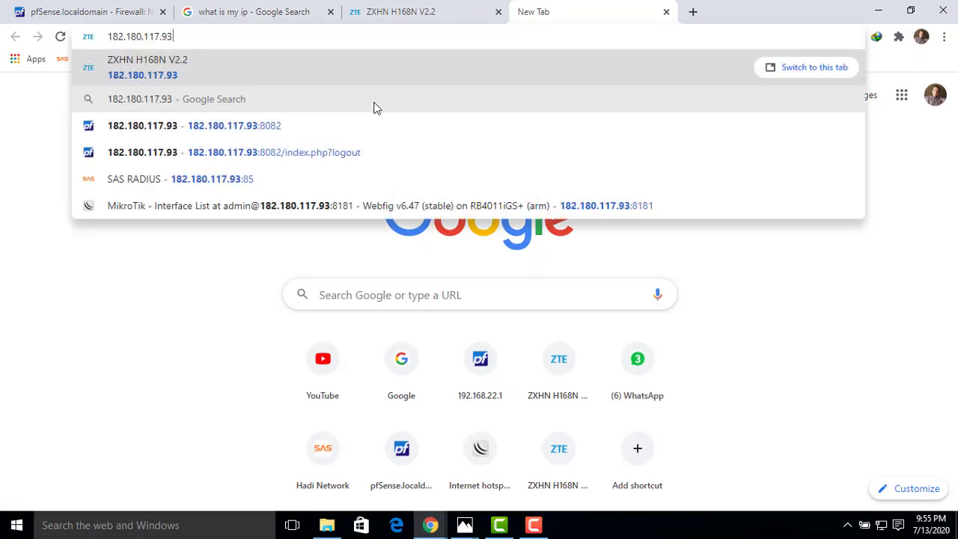
key("Return")
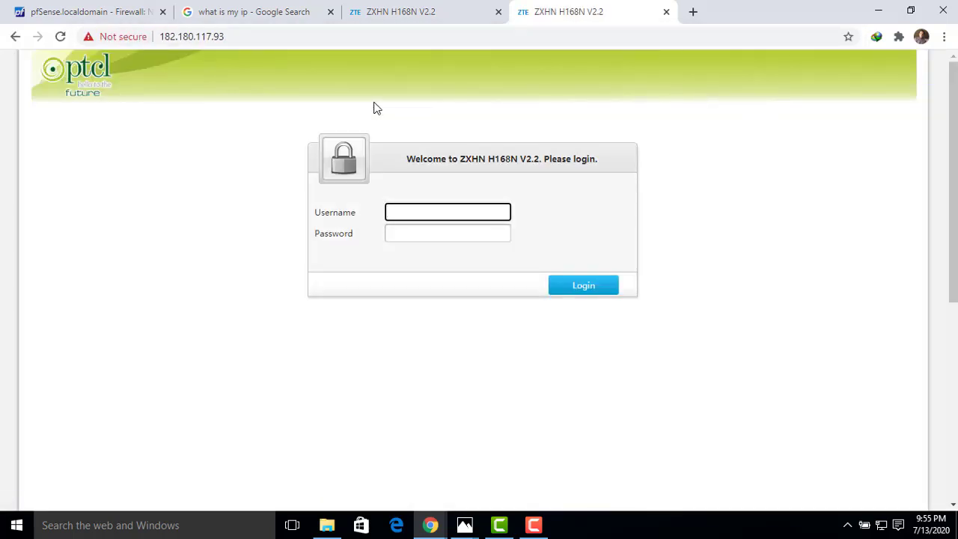
left_click(291, 37)
left_click(298, 37)
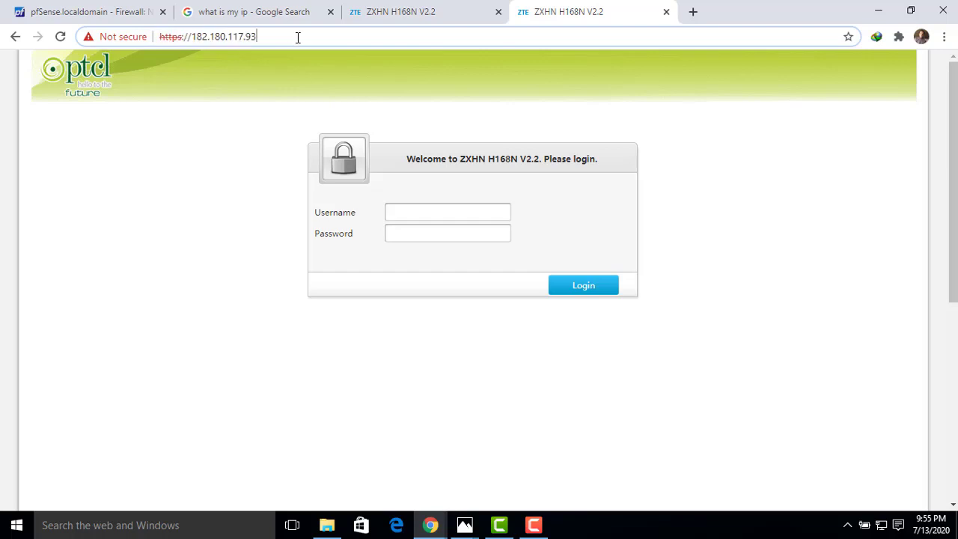
type(":80")
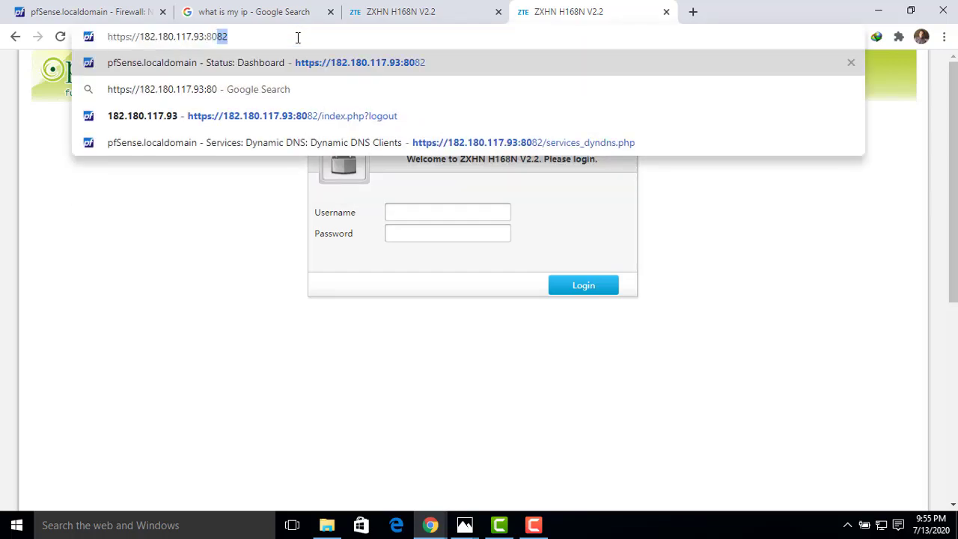
type("82")
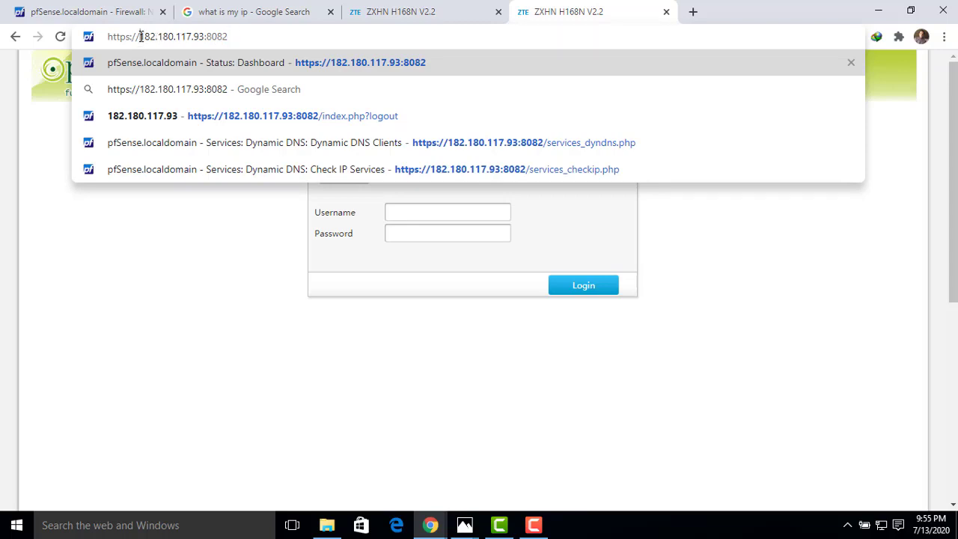
left_click_drag(140, 37, 108, 39)
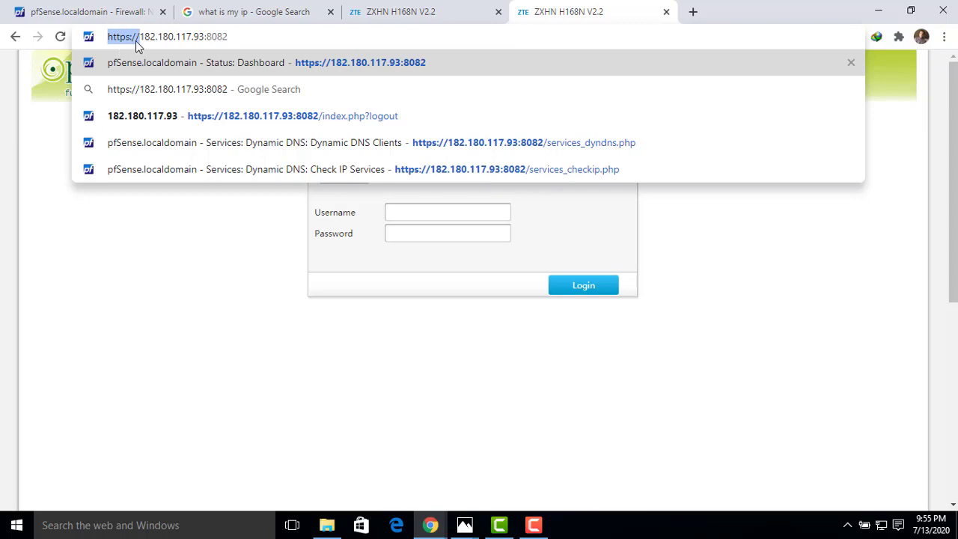
left_click(239, 39)
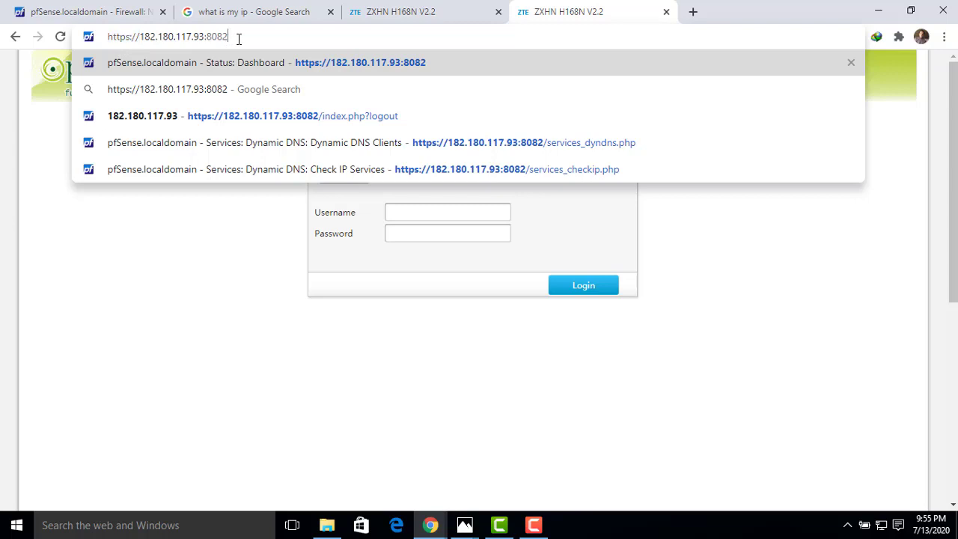
key("Return")
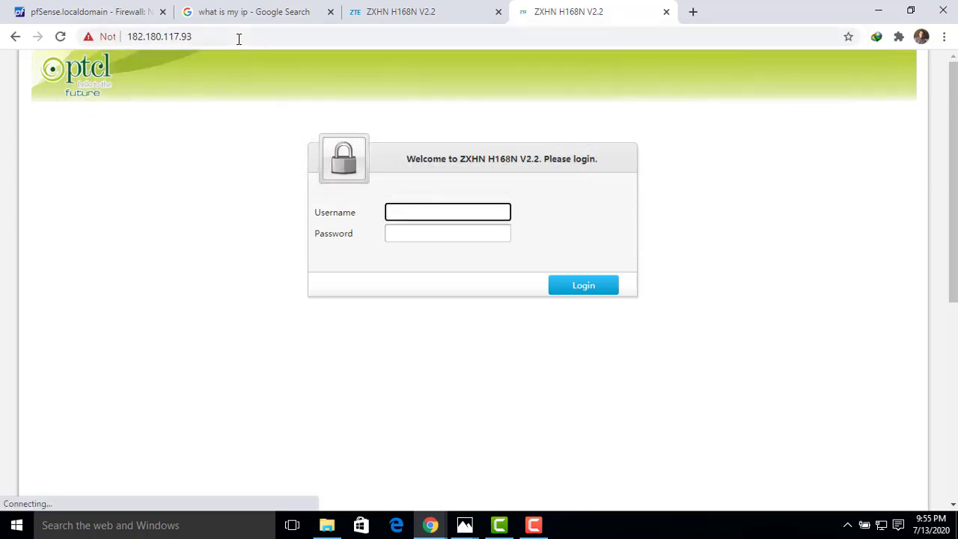
- Retry loading the public IP address over HTTPS on port 8082
left_click(232, 38)
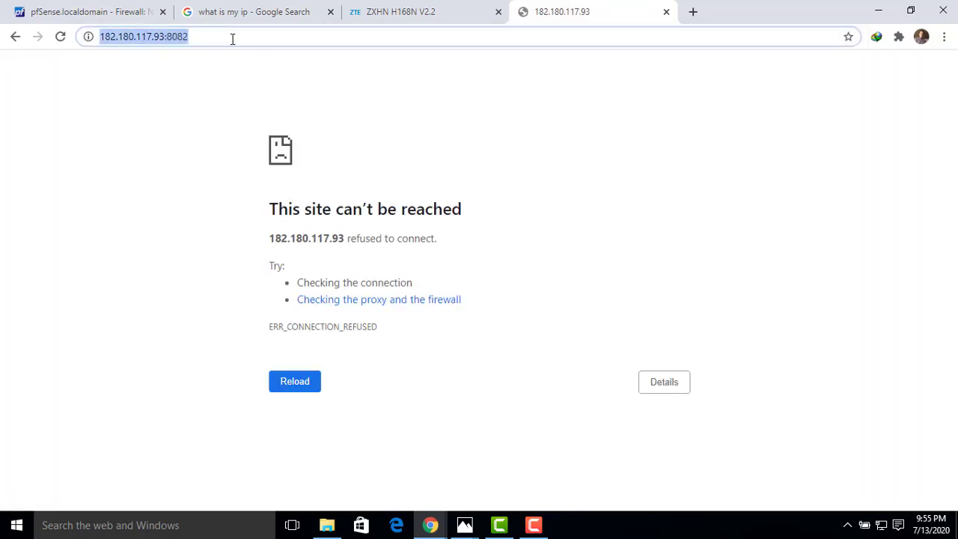
key("Home")
type("h")
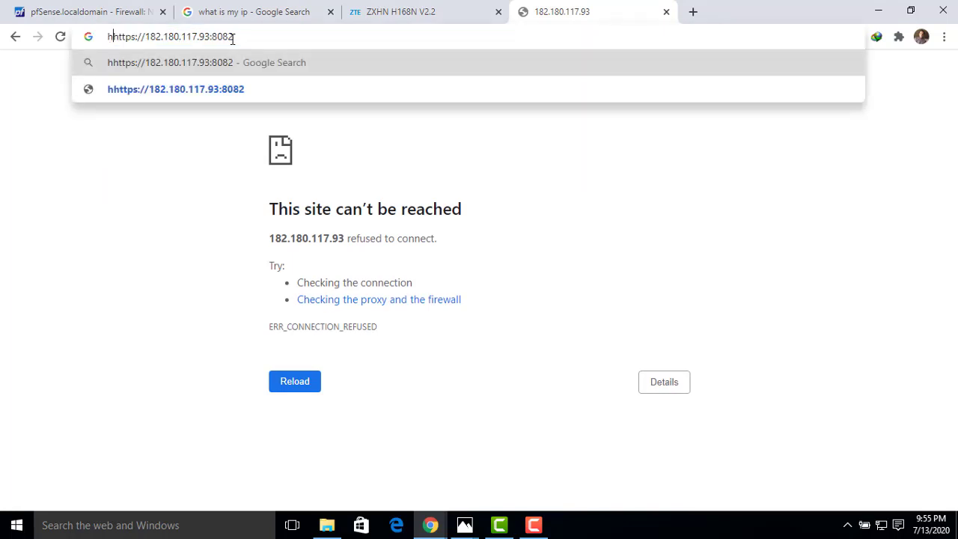
key("BackSpace")
key("Return")
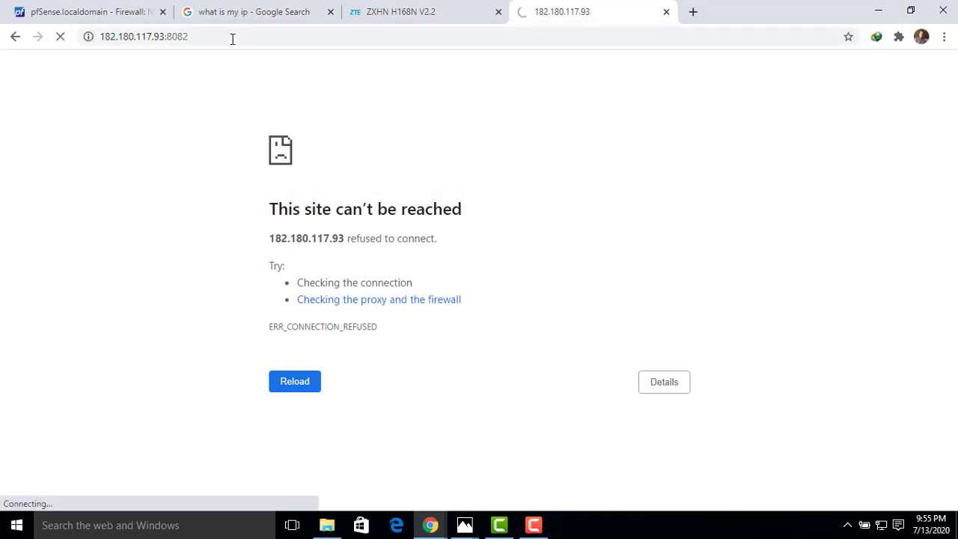
left_click(62, 38)
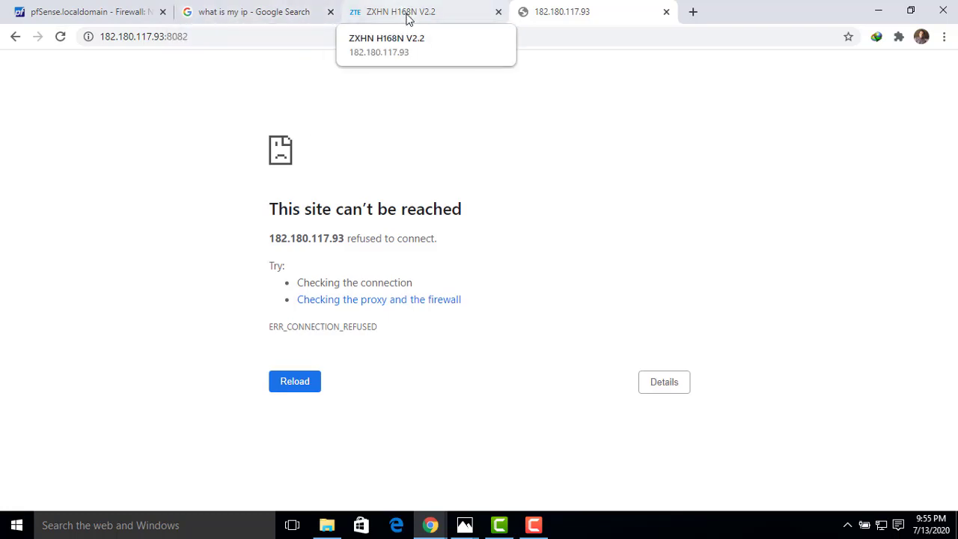
left_click(197, 38)
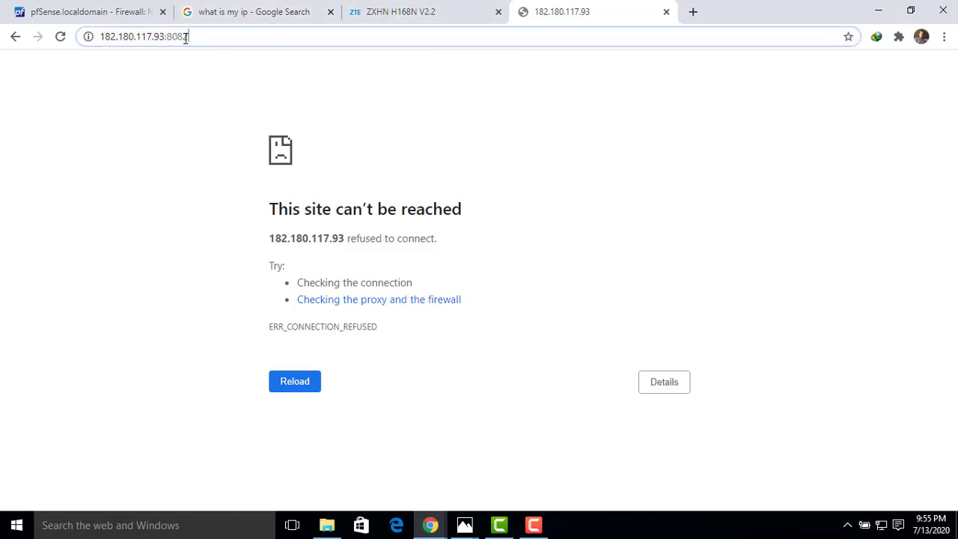
left_click_drag(186, 38, 169, 36)
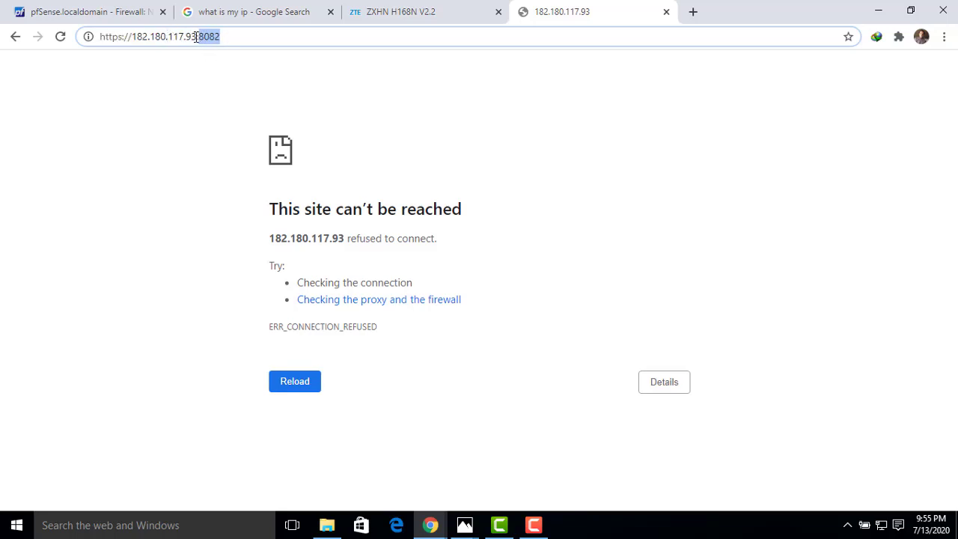
left_click_drag(197, 37, 135, 38)
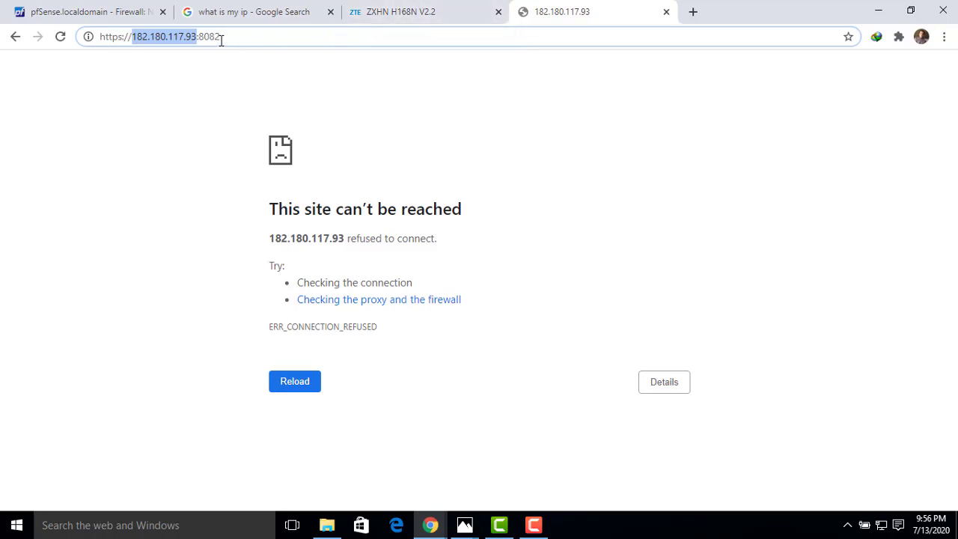
left_click(378, 12)
left_click(439, 218)
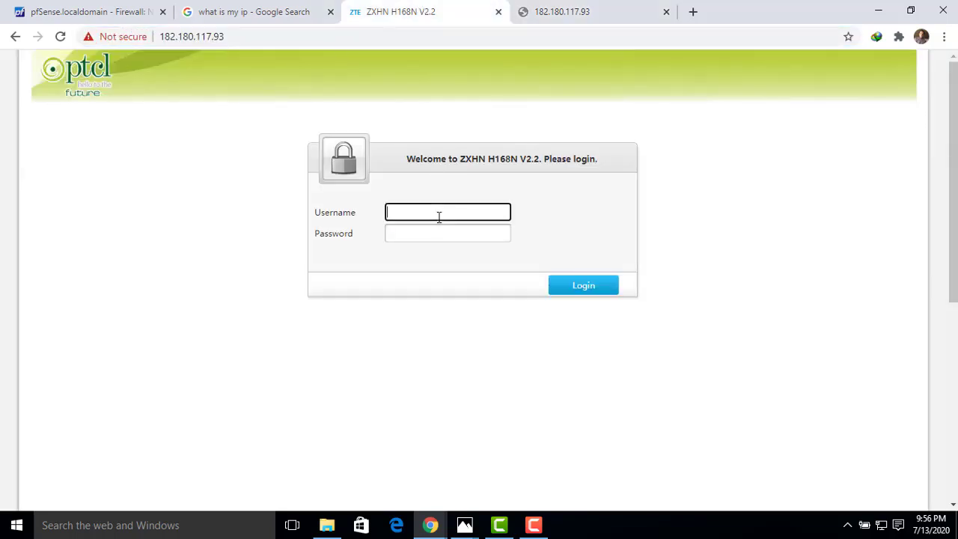
type("a")
key("BackSpace")
type("a")
key("BackSpace")
- Open the router's admin page at 192.168.10.1 and log in with the saved admin username and password
left_click(247, 36)
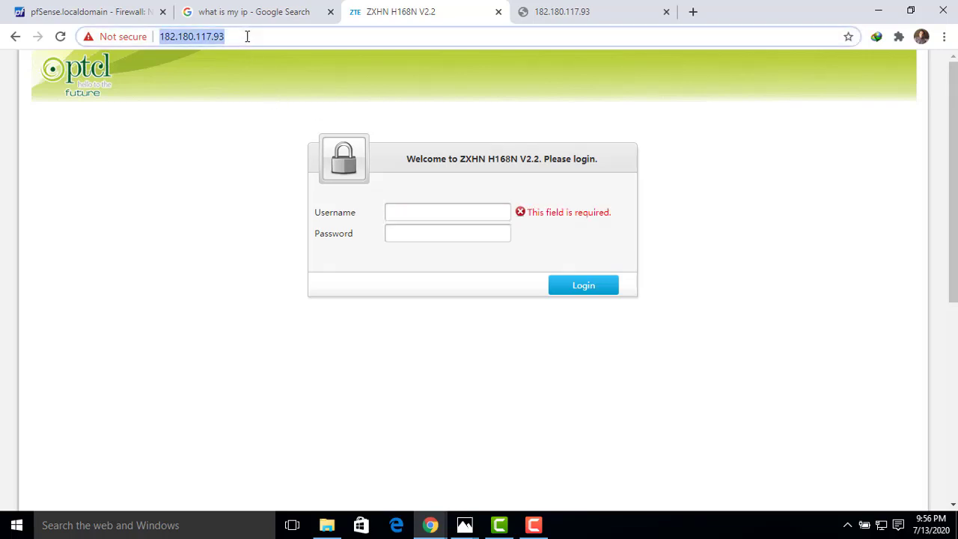
type("192.168")
key("Return")
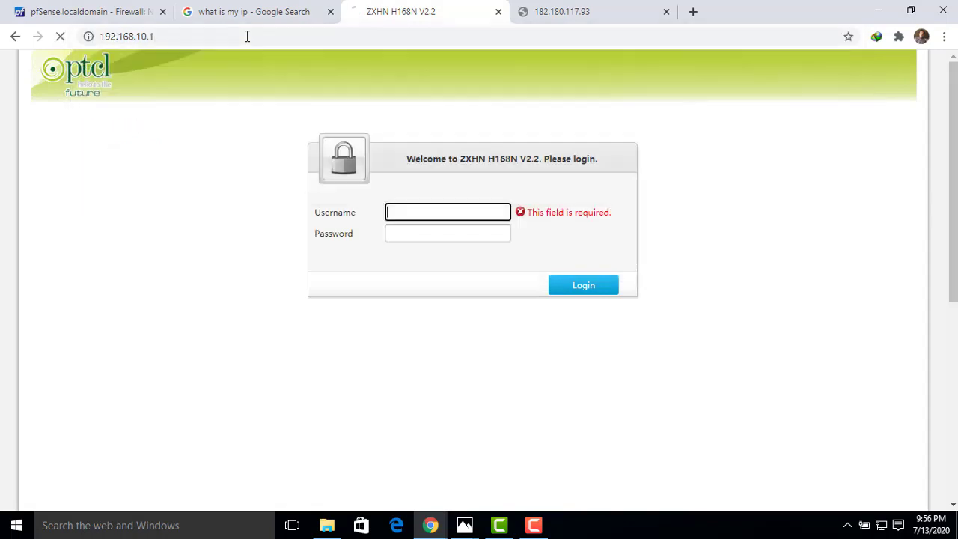
type("a")
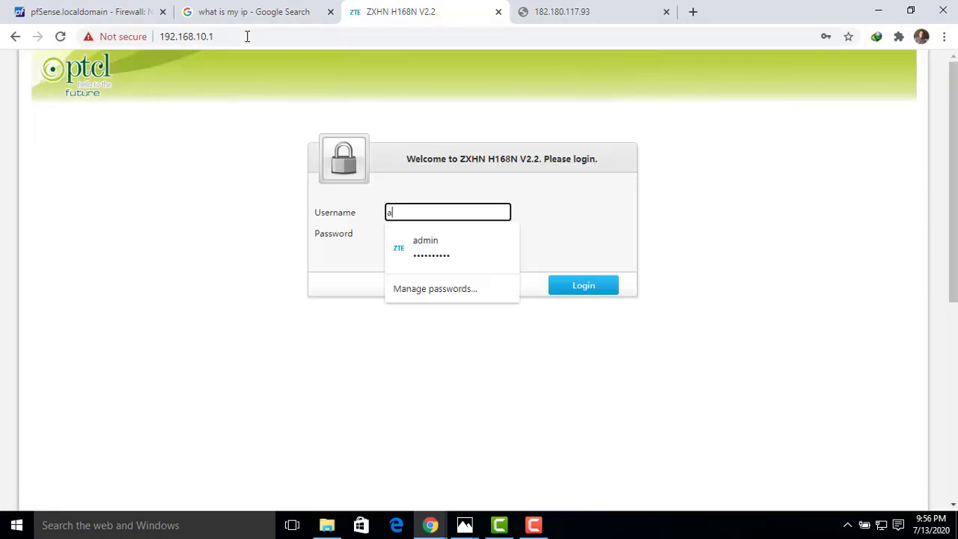
left_click(441, 263)
left_click(563, 287)
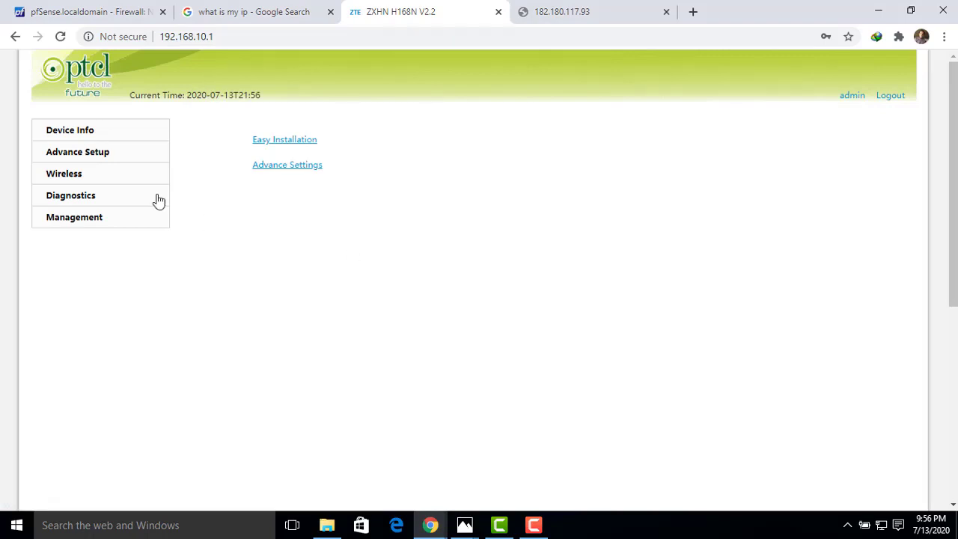
- Add a new NAT virtual server entry in the router's advanced setup, using the pppoe_0_0_103/ppp1.1 interface
left_click(96, 155)
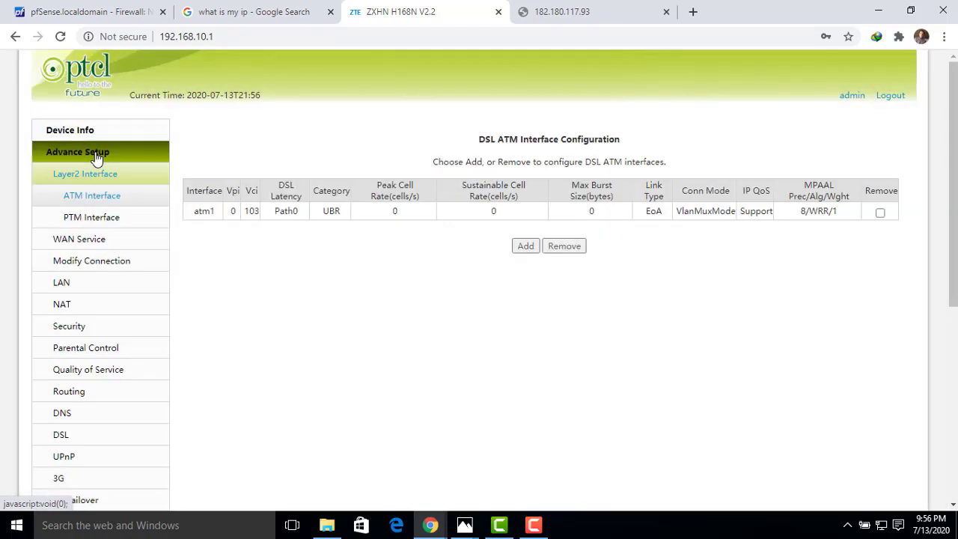
left_click(63, 305)
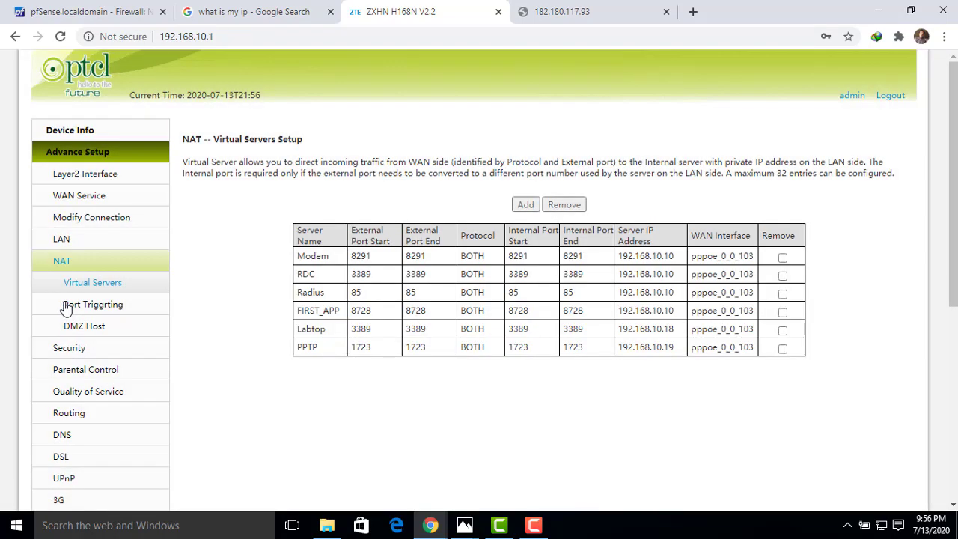
left_click(84, 288)
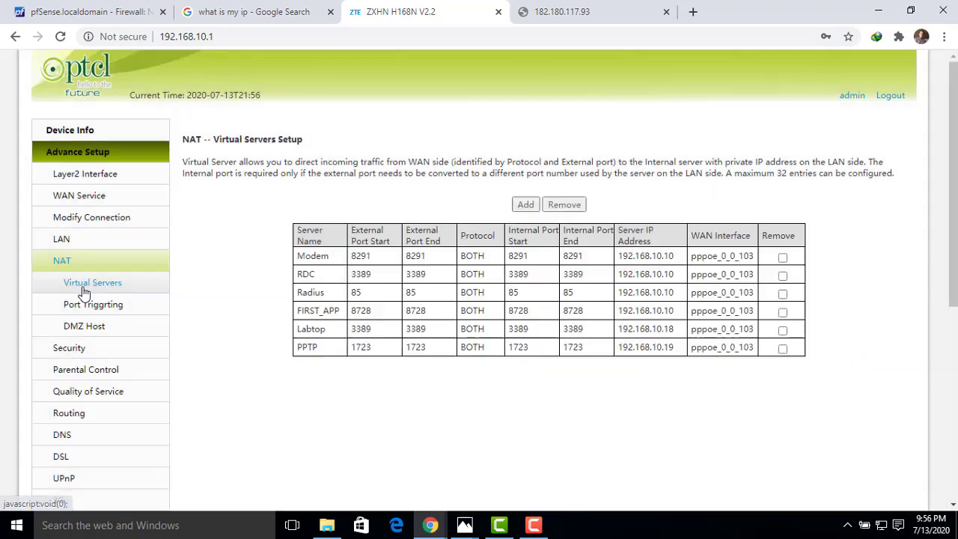
left_click(526, 205)
left_click(352, 232)
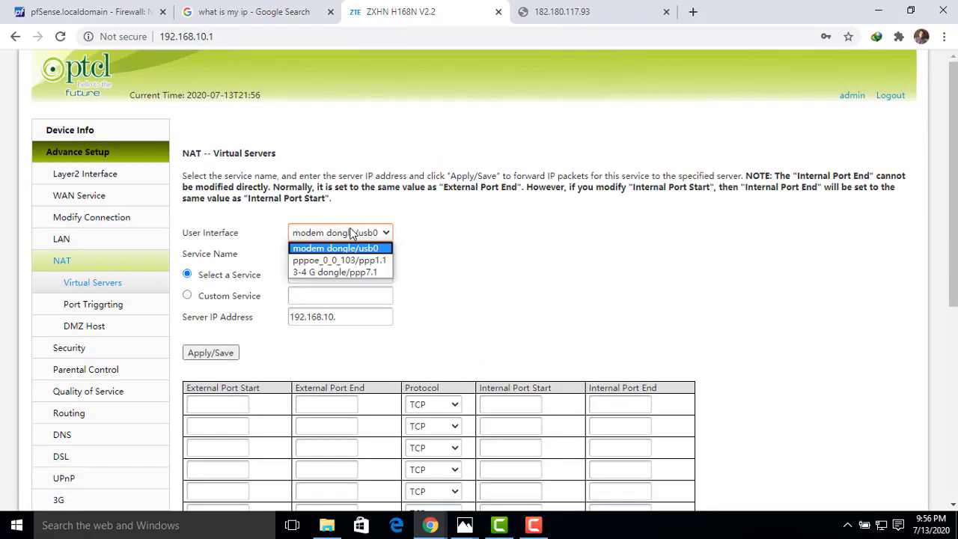
left_click(357, 262)
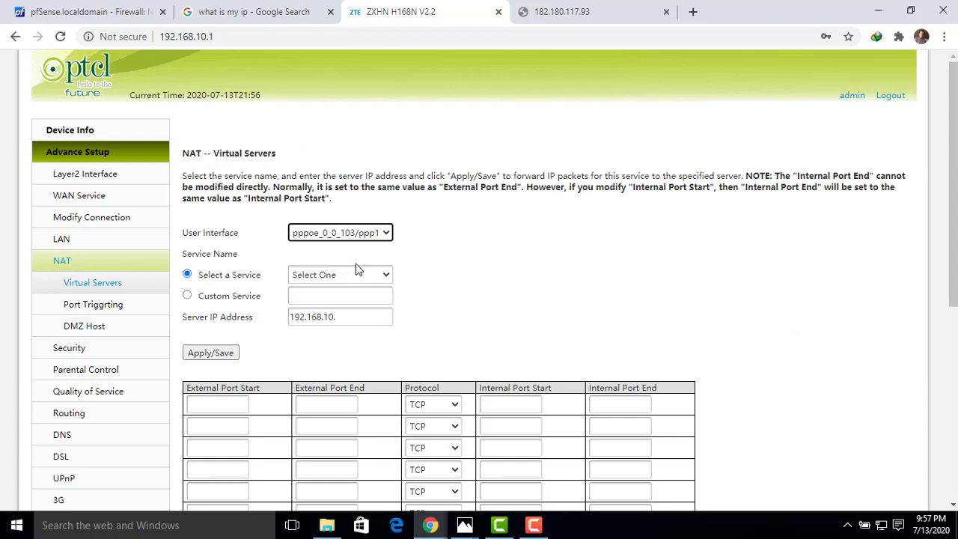
- Define the virtual server entry as a custom service named pfsense
left_click(187, 297)
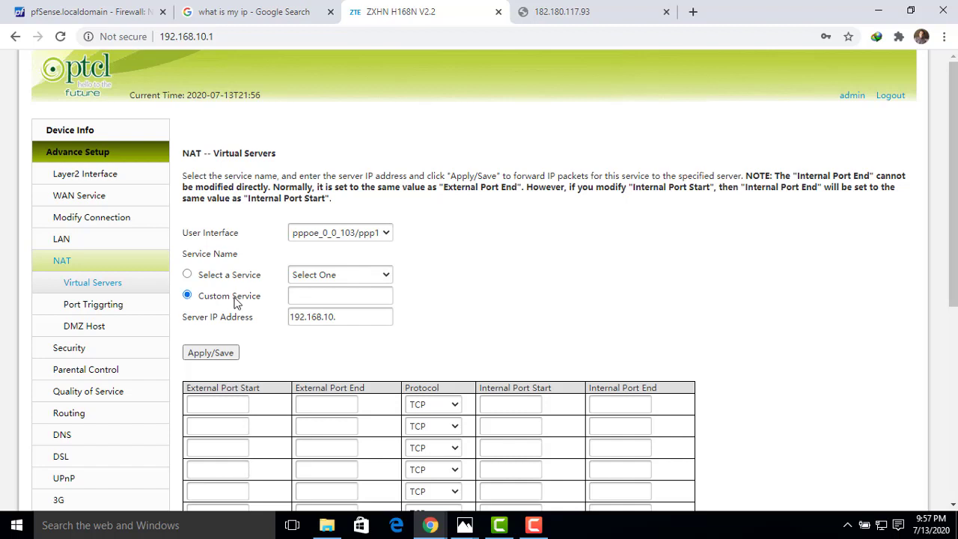
left_click(347, 296)
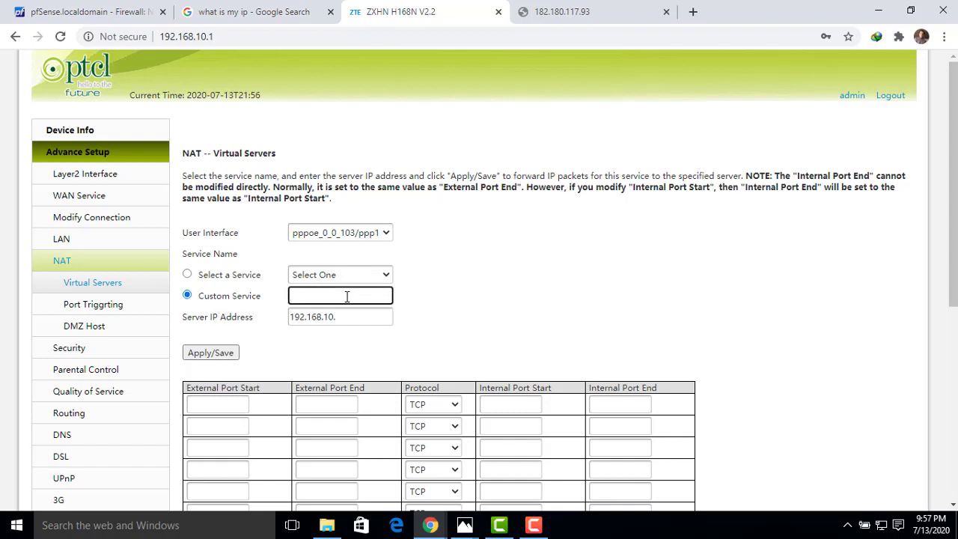
type("pfsense")
- Check the WAN address on the pfSense dashboard and set the virtual server's Server IP Address to 192.168.10.17
left_click(358, 316)
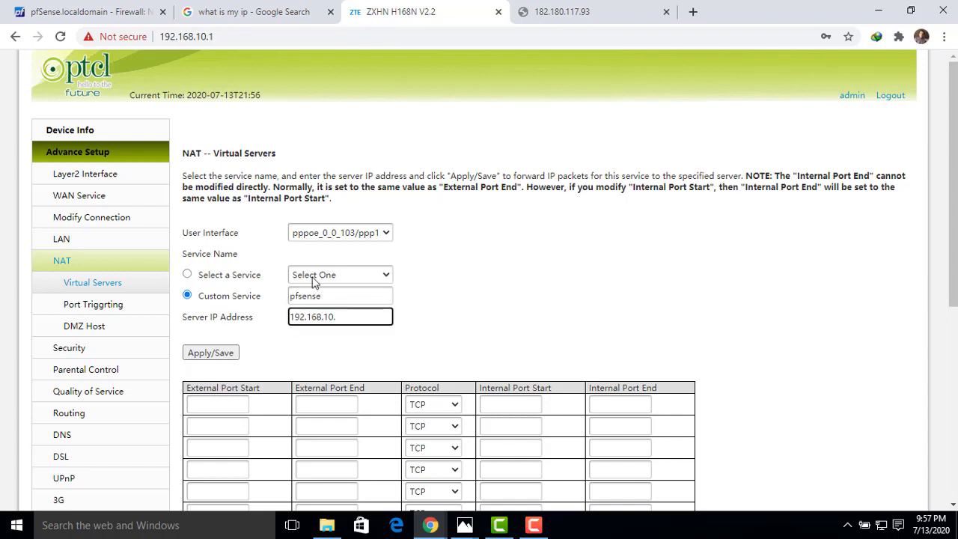
left_click(110, 11)
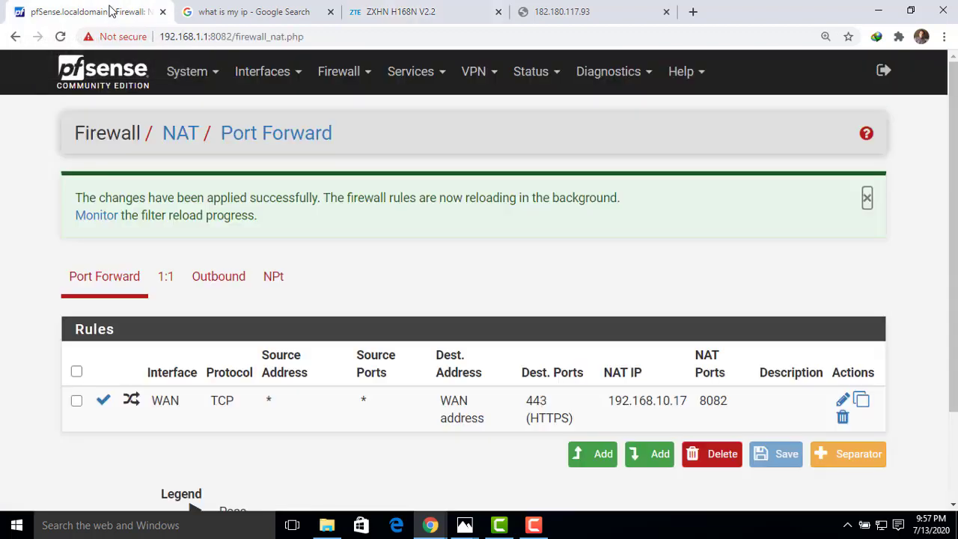
left_click(112, 84)
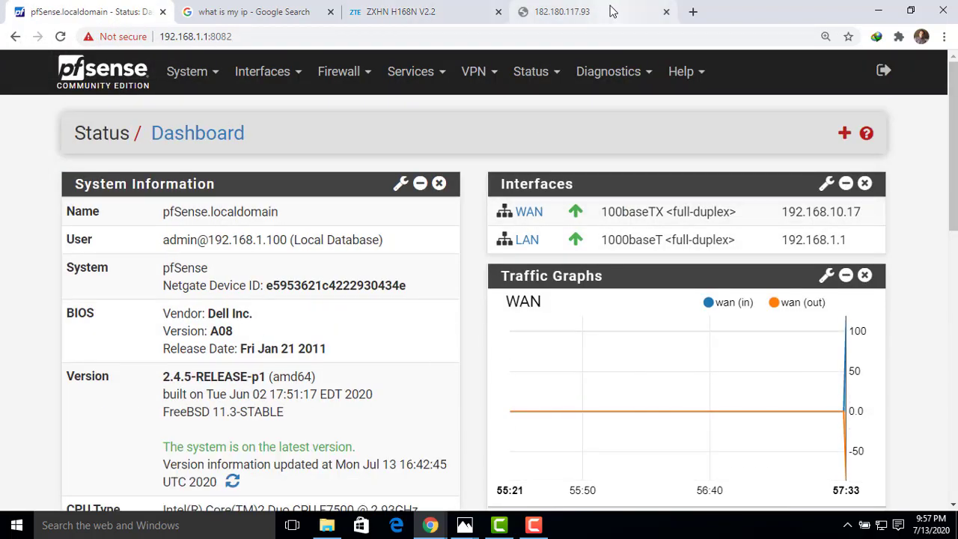
left_click(452, 11)
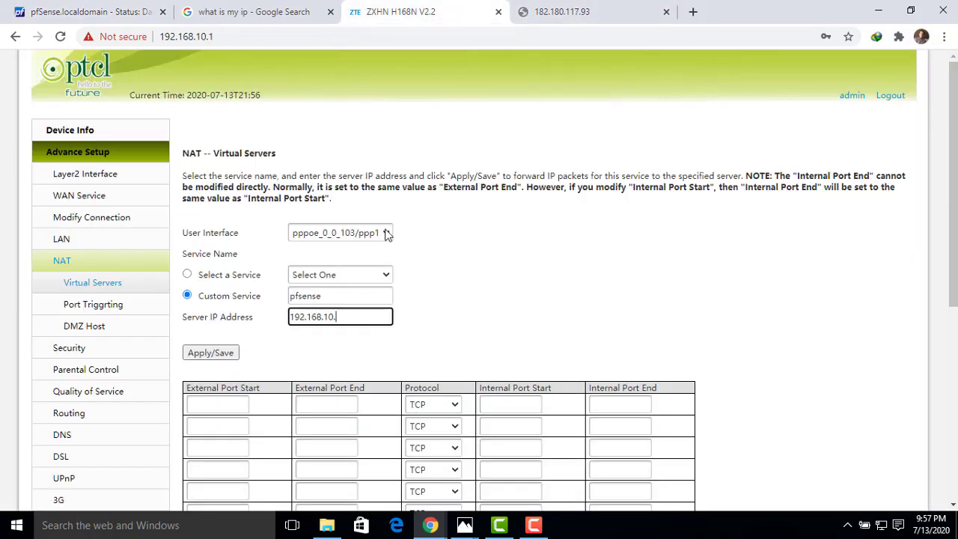
type("17")
- Set the external and internal start and end ports of the first port row all to 8082
left_click(221, 404)
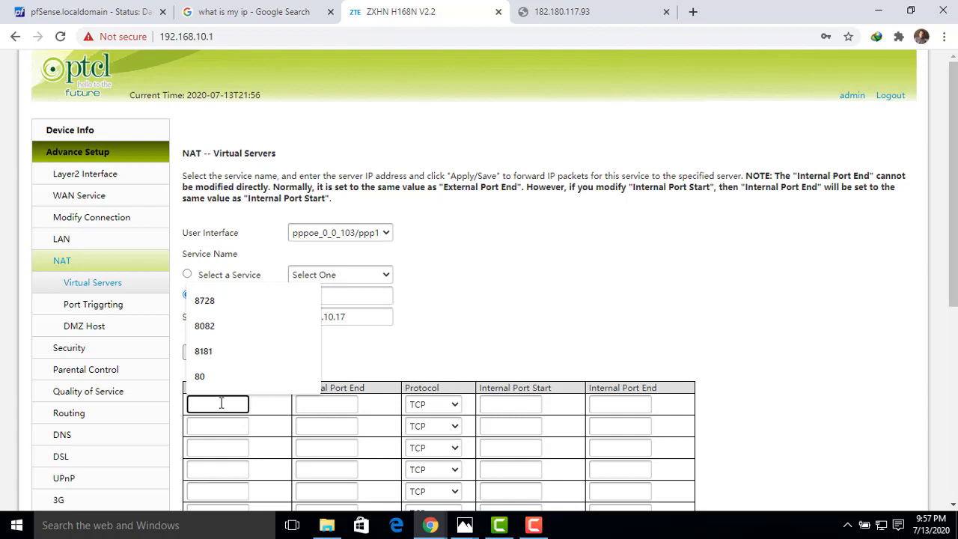
type("8082")
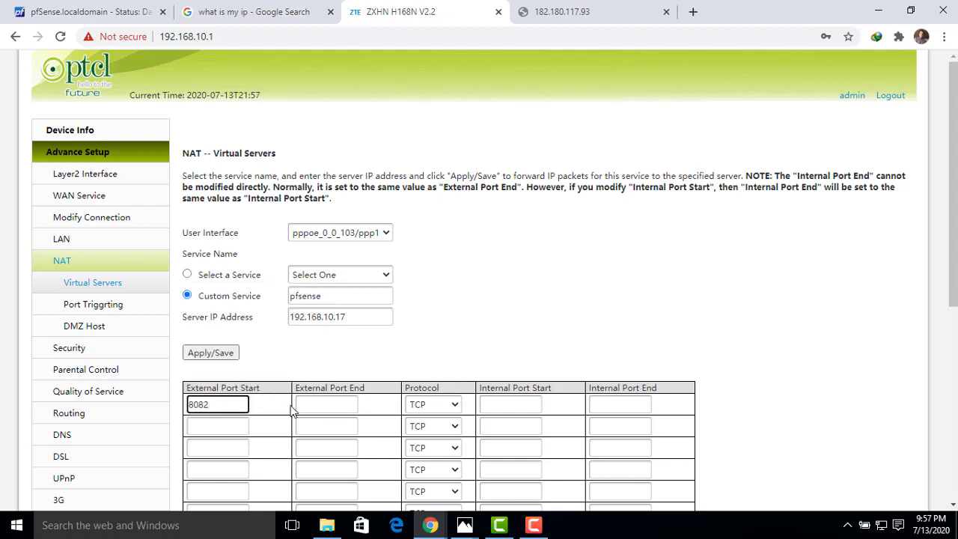
left_click(305, 404)
type("8082")
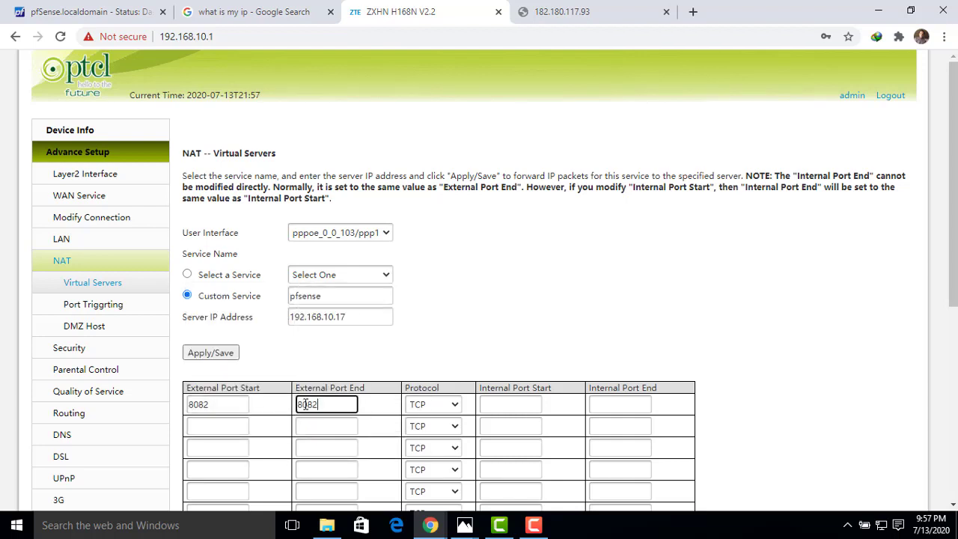
left_click(516, 404)
type("7")
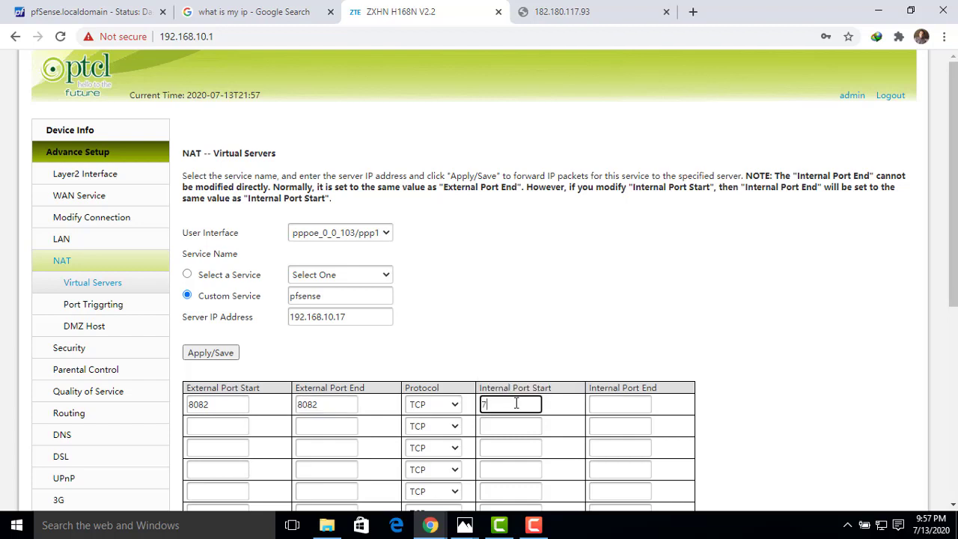
type("8082")
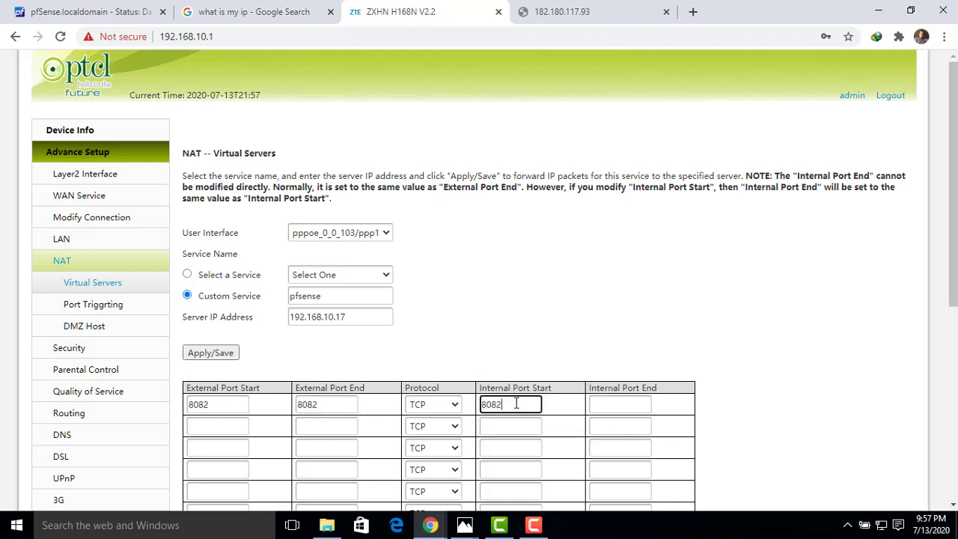
key("Tab")
type("8082")
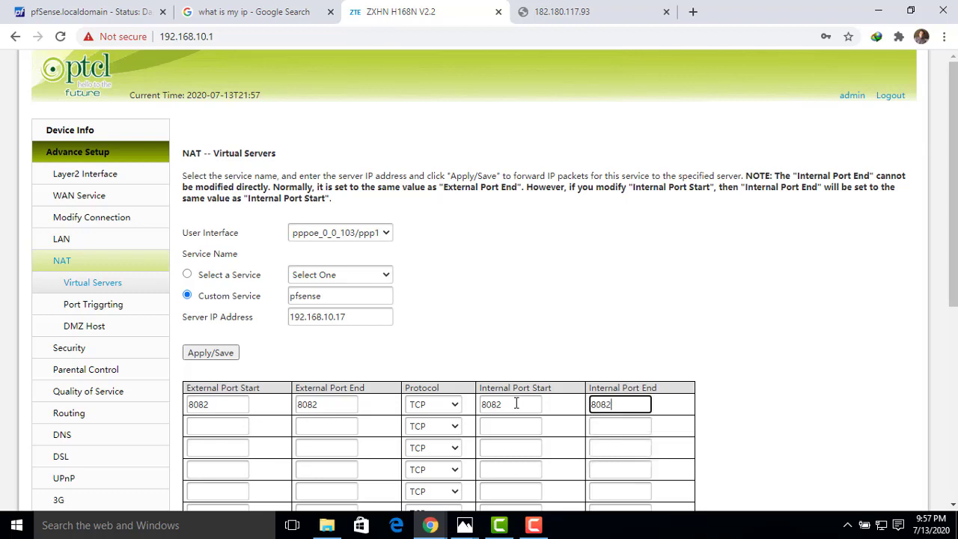
left_click(724, 294)
- Apply and save the pfsense virtual server entry on the router
left_click_drag(953, 283, 953, 440)
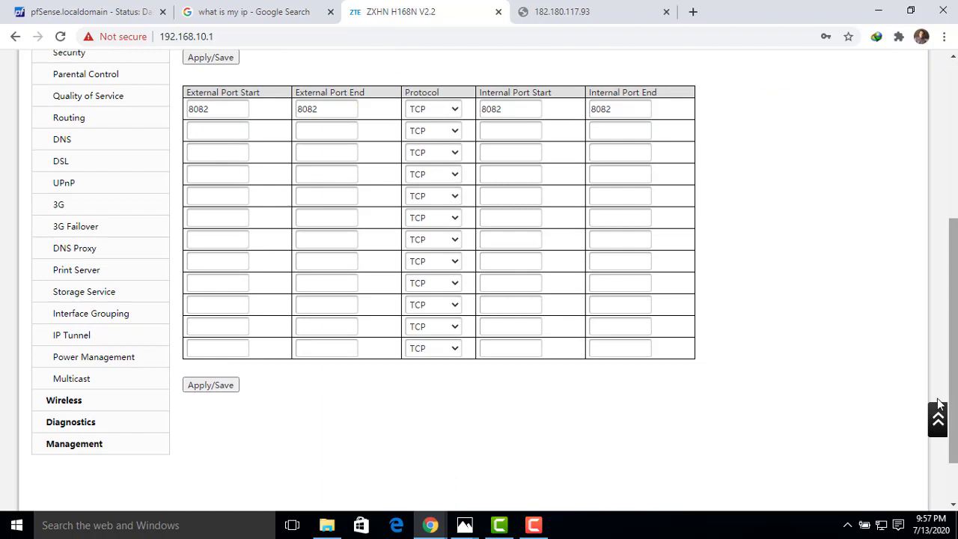
left_click(217, 390)
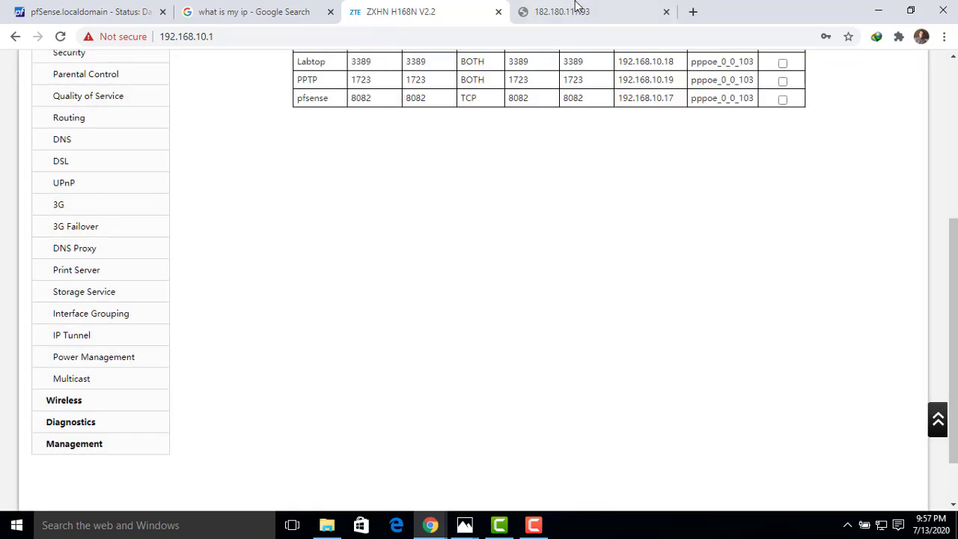
left_click(574, 12)
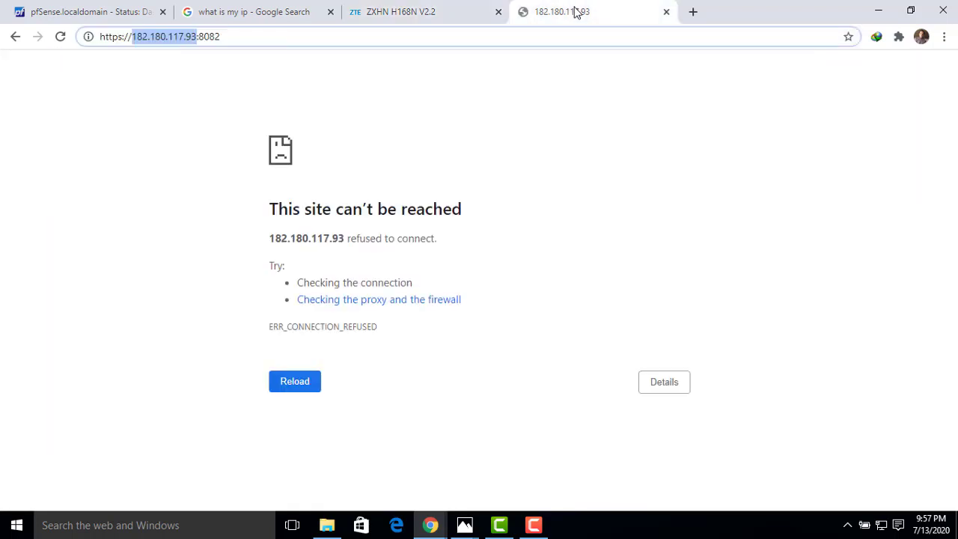
left_click(62, 44)
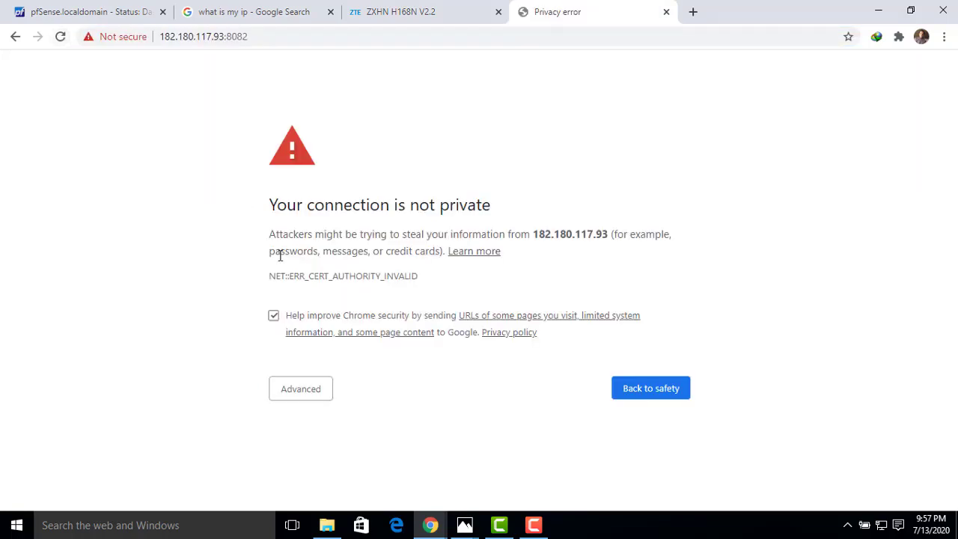
left_click(290, 394)
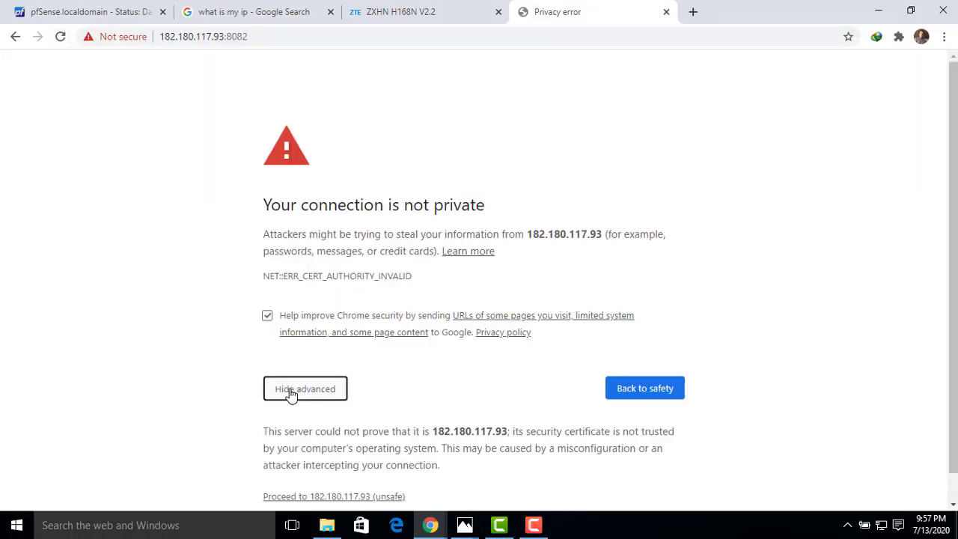
left_click(329, 498)
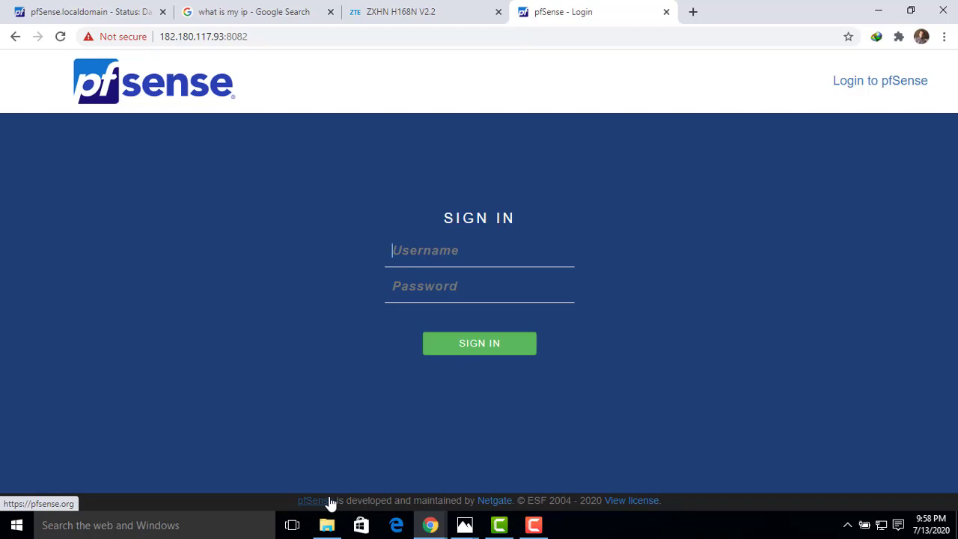
- Review the pfSense dashboard, the router's virtual server list and the public IP address in the Google results
left_click(88, 13)
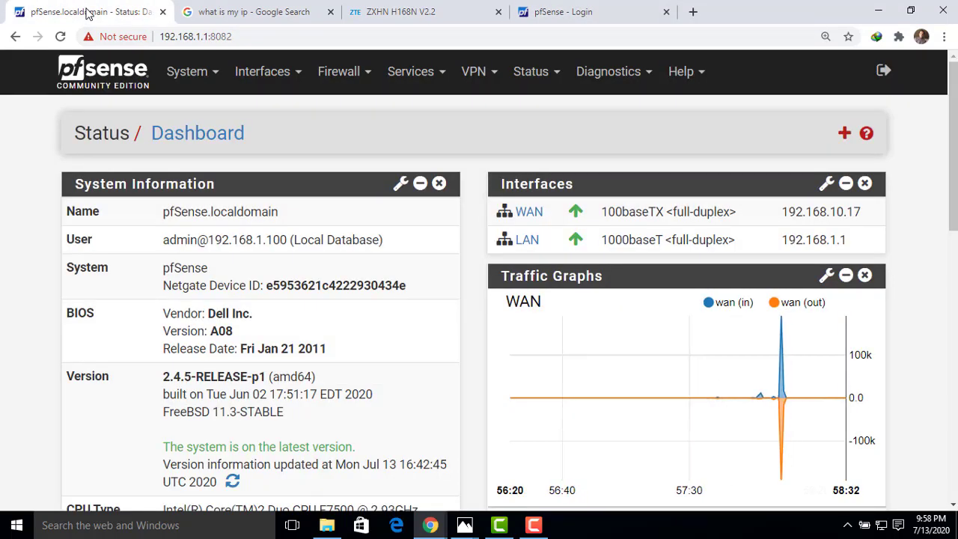
left_click(380, 12)
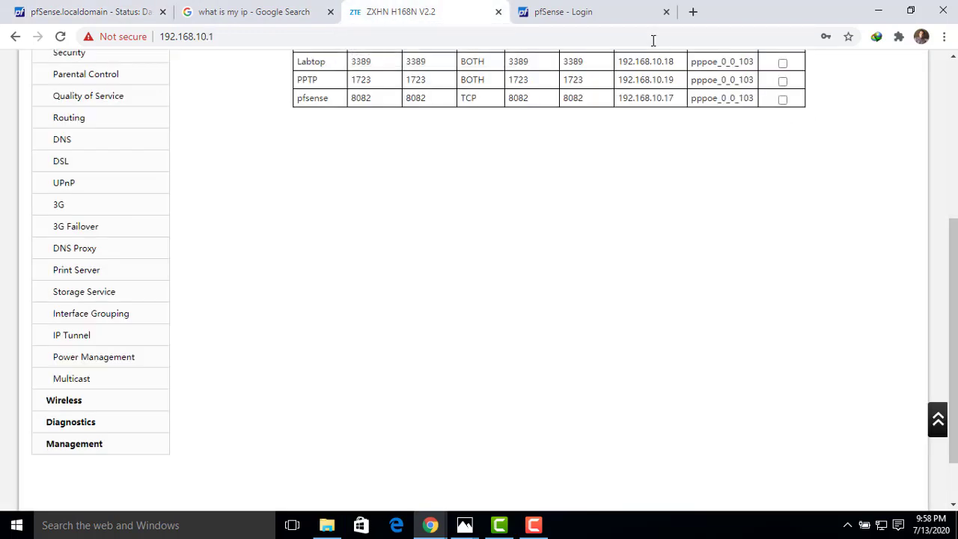
left_click(257, 8)
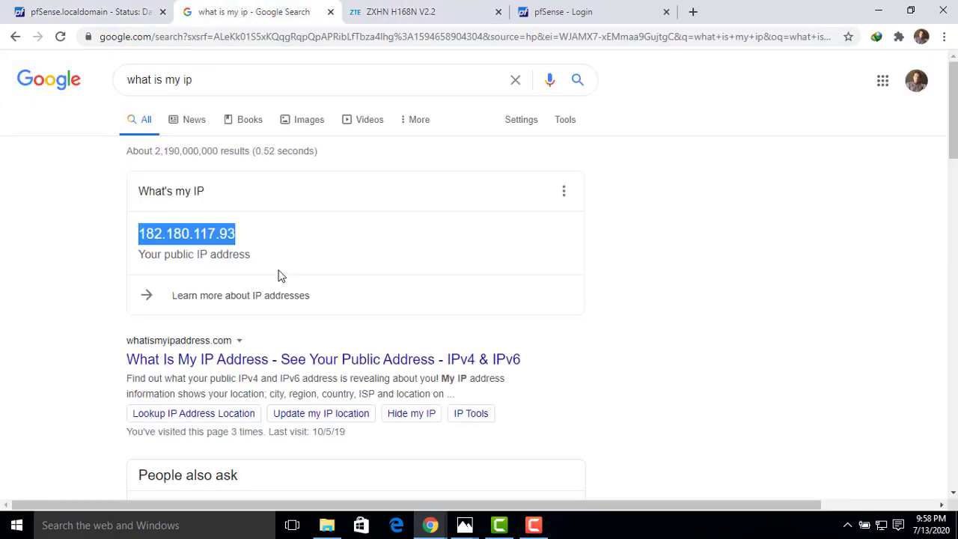
left_click(263, 238)
left_click_drag(244, 240, 142, 233)
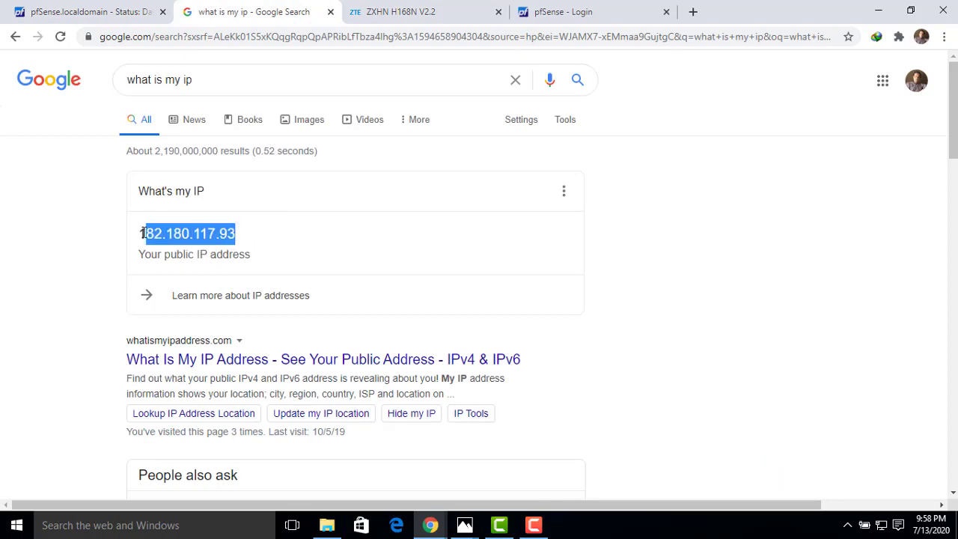
left_click(244, 238)
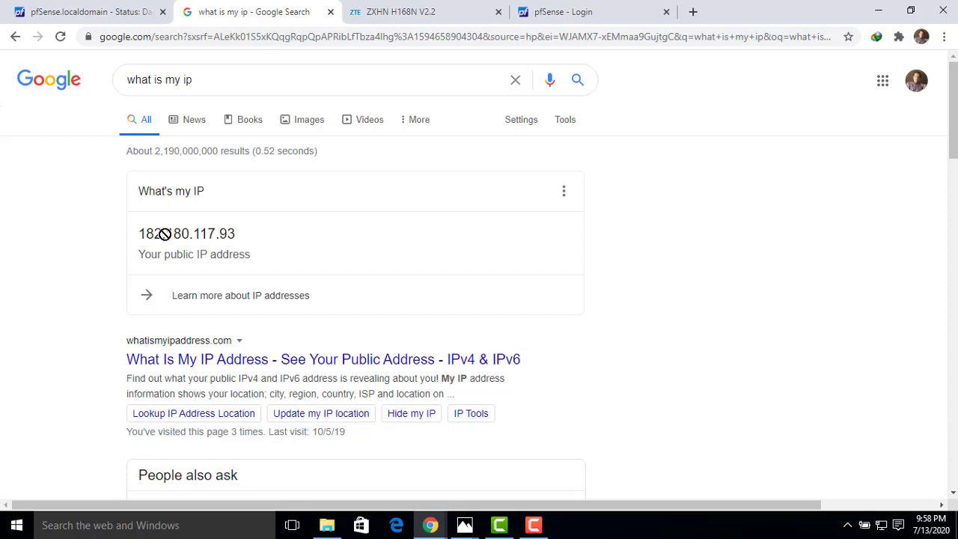
left_click_drag(338, 12, 306, 30)
left_click(252, 34)
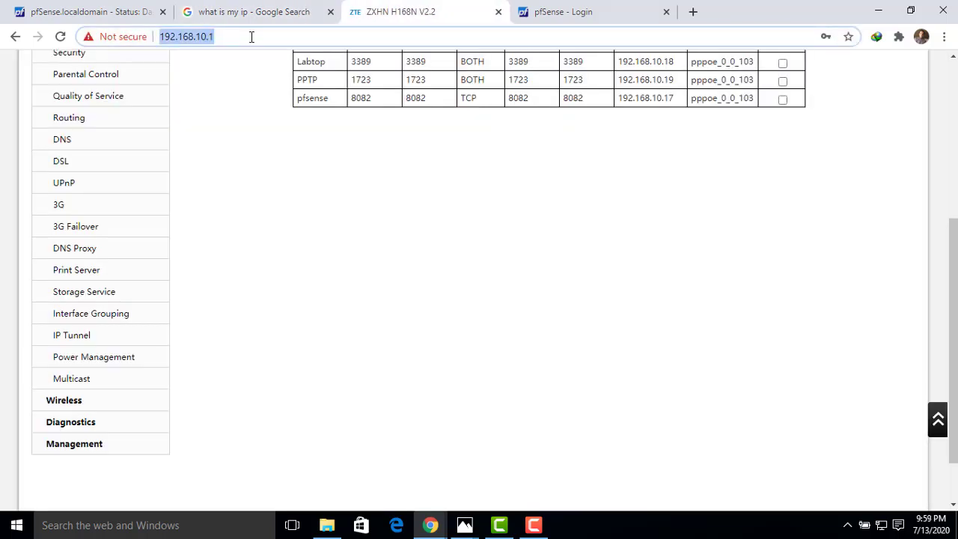
- Search Google for "no ip login" in a new tab, then open the No-IP site's account dashboard
left_click(692, 12)
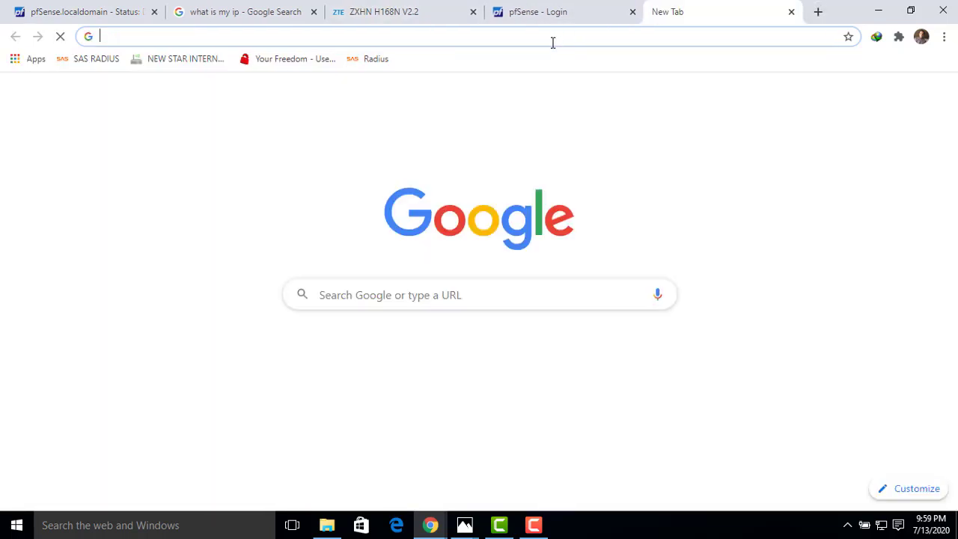
type("n")
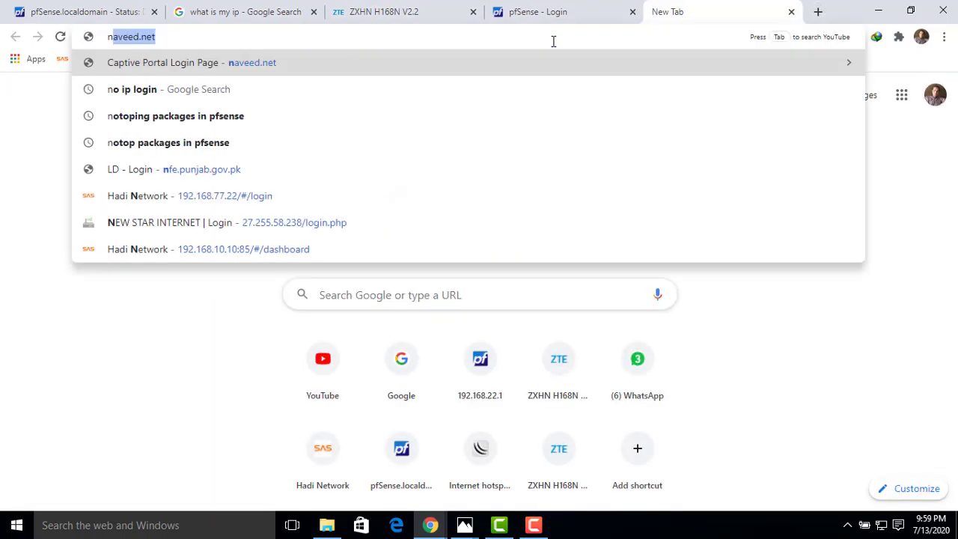
type("o ip login")
key("Return")
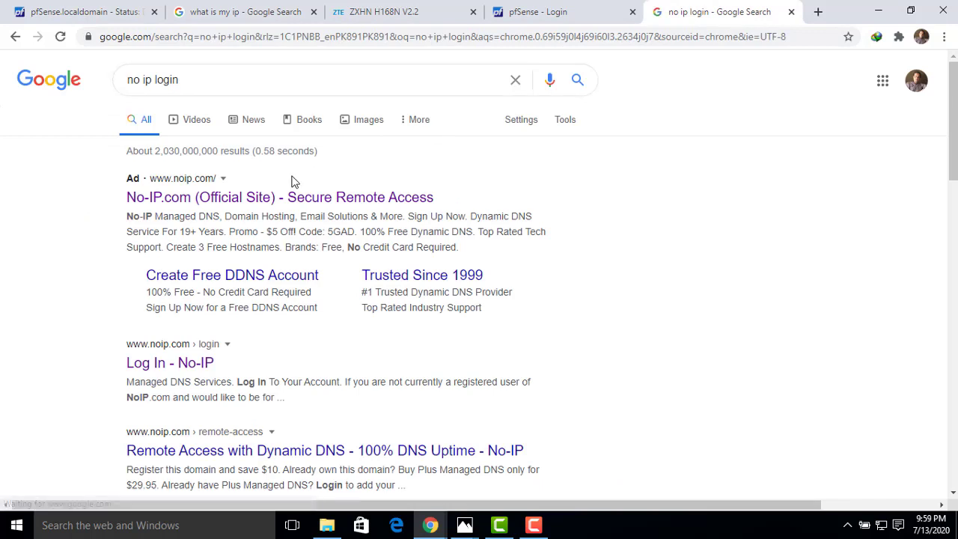
left_click(279, 196)
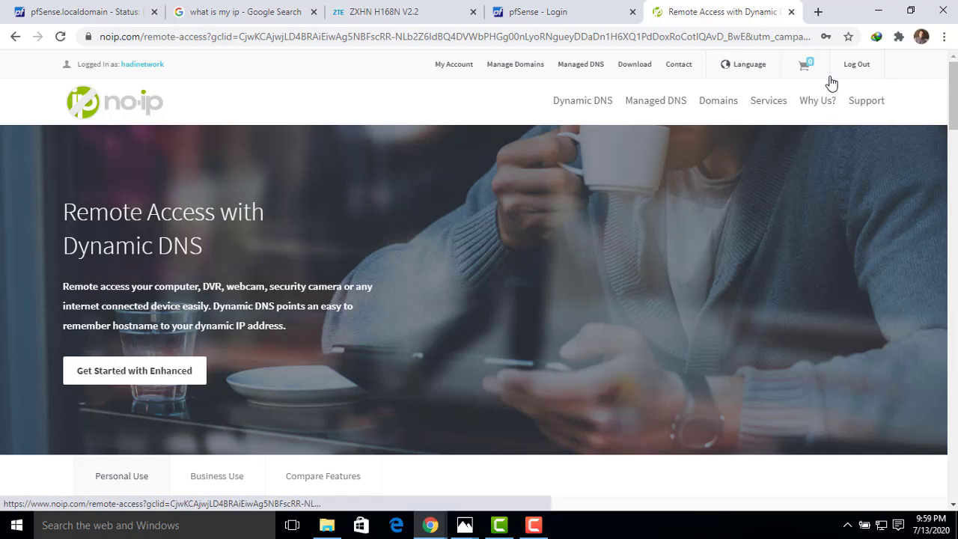
left_click(131, 69)
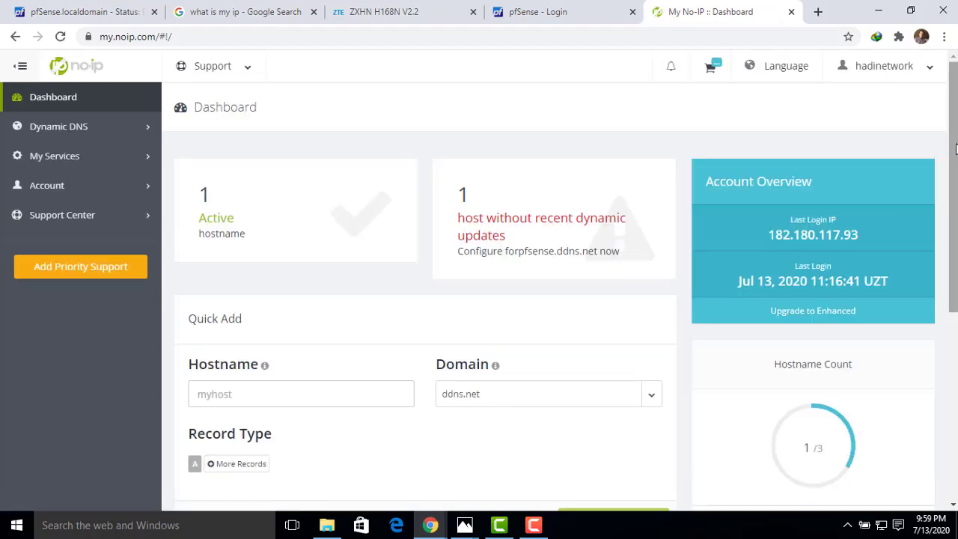
- Check the last login IP in the No-IP account overview and open the list of active hostnames
scroll(855, 207, "down", 1)
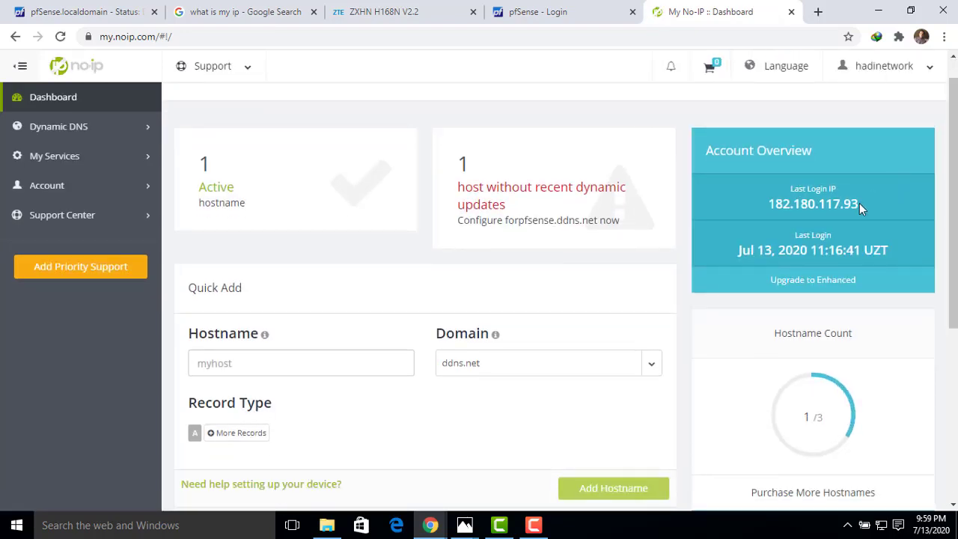
left_click_drag(857, 204, 770, 205)
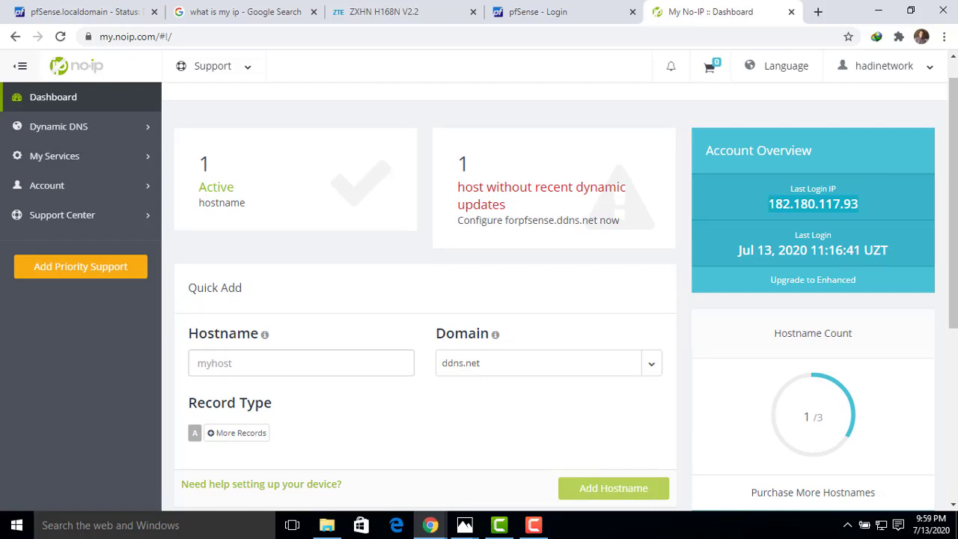
scroll(952, 187, "down", 1)
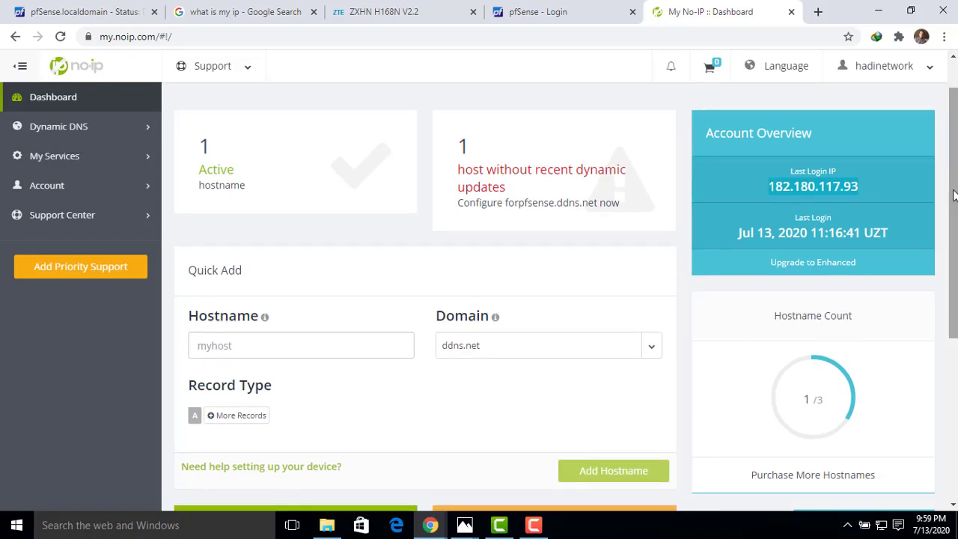
left_click(225, 181)
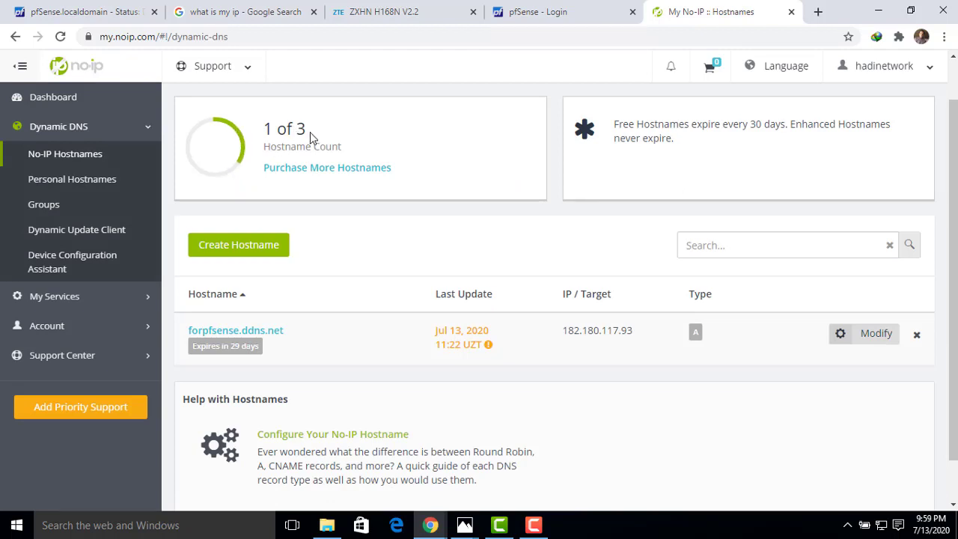
- Check the hostname count and copy the hostname forpfsense.ddns.net from the hostname list
left_click_drag(312, 137, 265, 132)
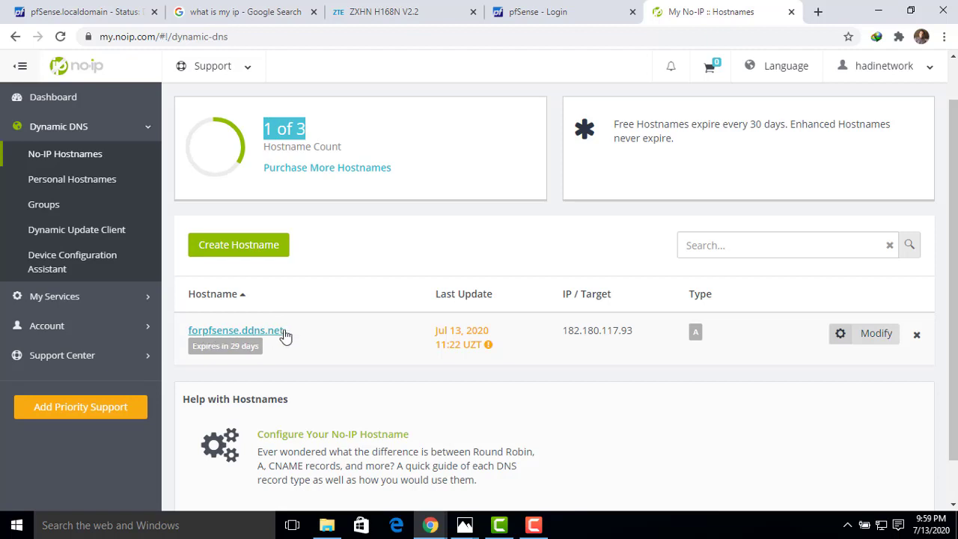
left_click_drag(288, 330, 196, 341)
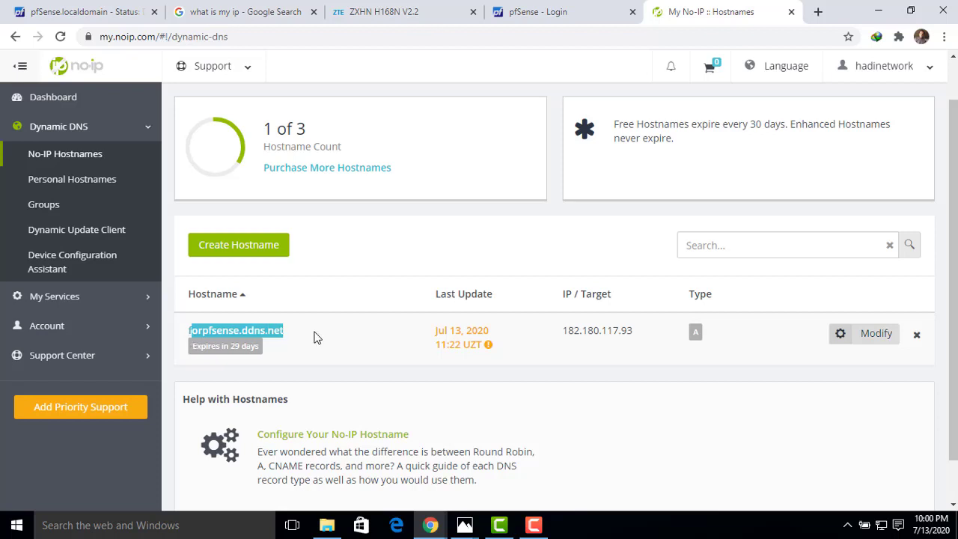
left_click_drag(309, 337, 189, 337)
key("ctrl+c")
right_click(193, 336)
left_click(212, 347)
- Return to the pfSense web interface and add a new client on the Dynamic DNS Clients page
left_click(73, 12)
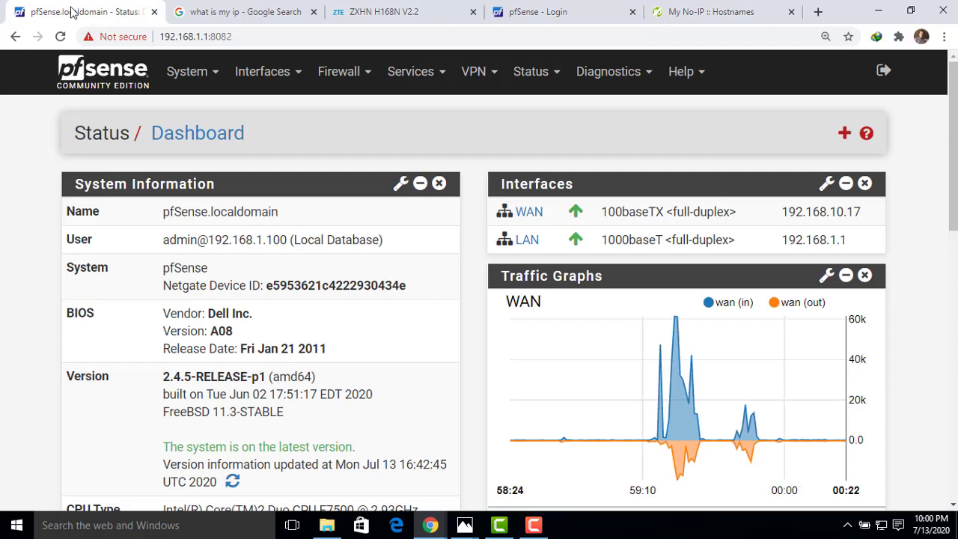
left_click(430, 79)
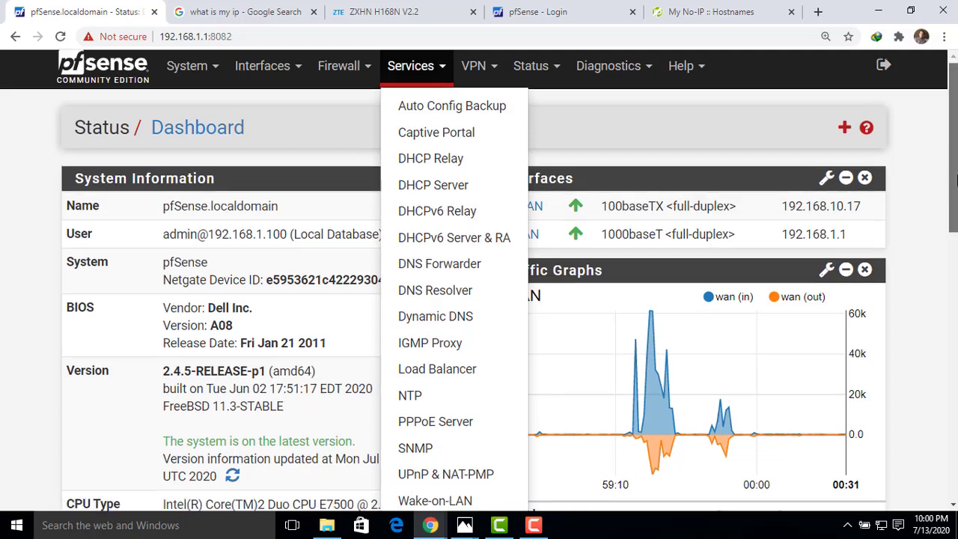
scroll(512, 246, "down", 1)
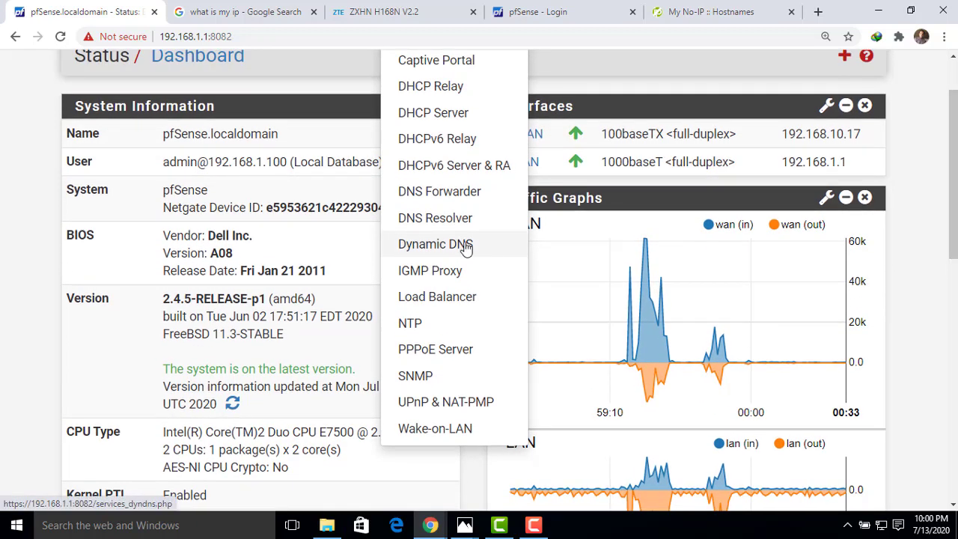
left_click(443, 252)
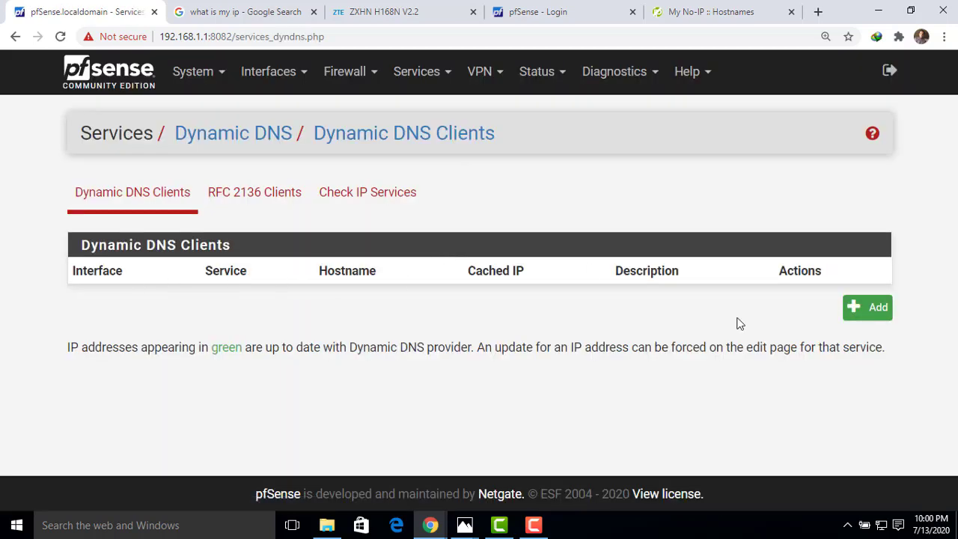
left_click(863, 316)
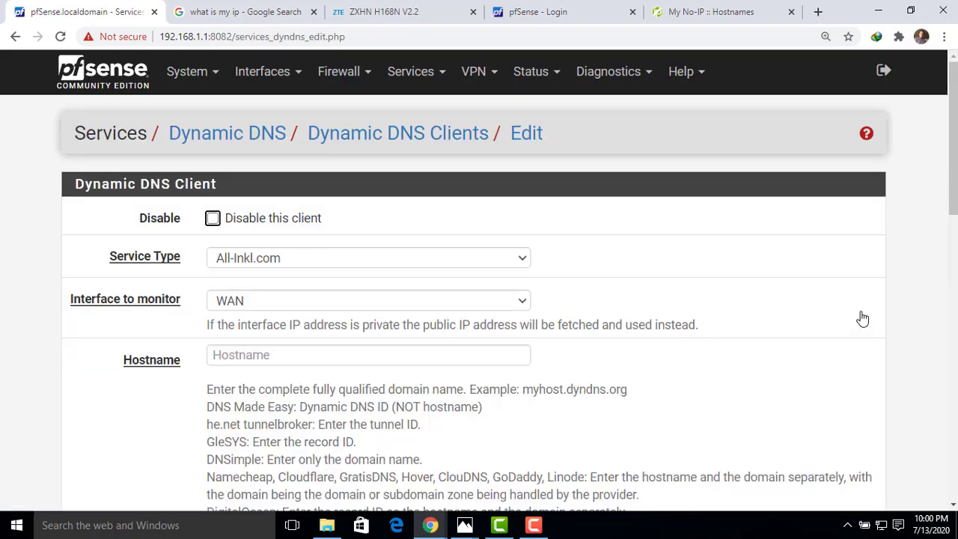
- Set the Dynamic DNS client's service type to DynDNS (dynamic)
left_click_drag(187, 260, 108, 259)
left_click(358, 263)
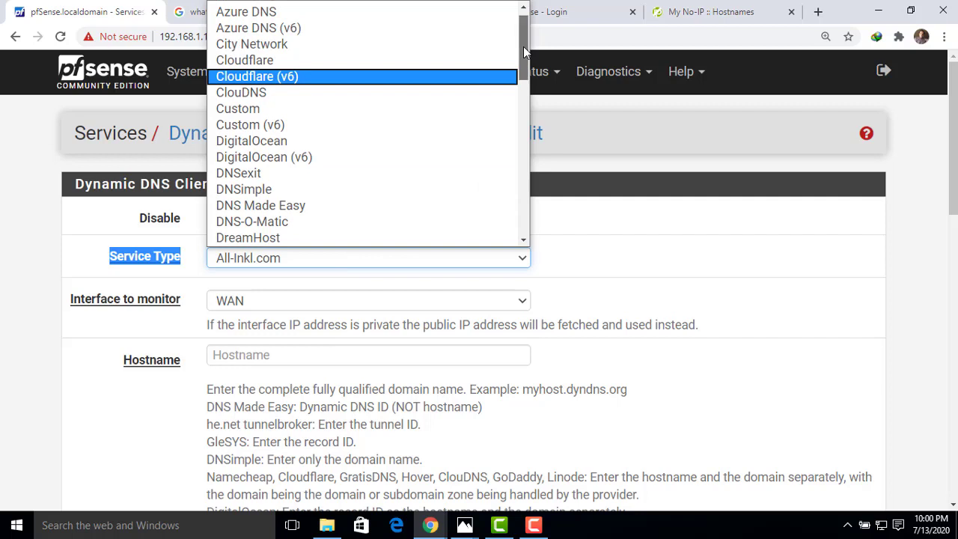
left_click_drag(523, 47, 523, 75)
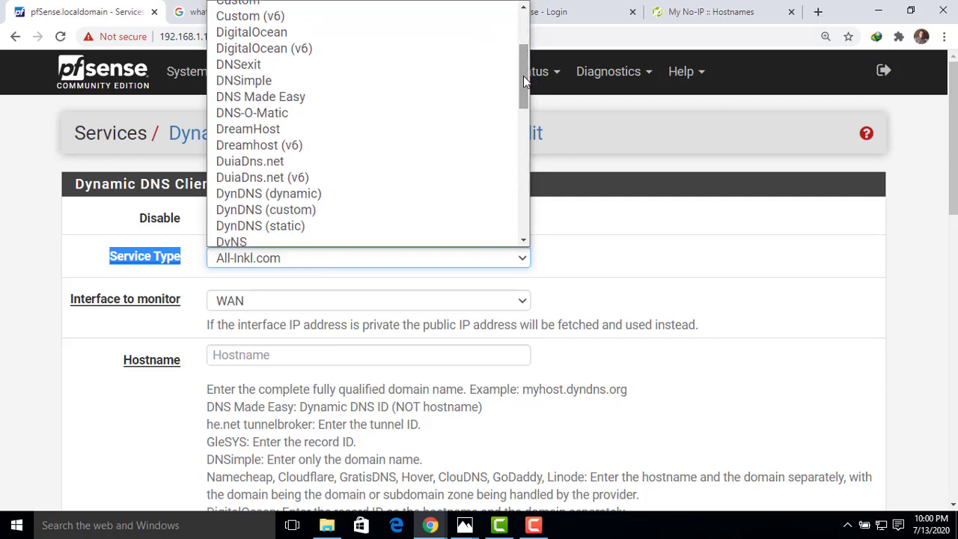
left_click(262, 194)
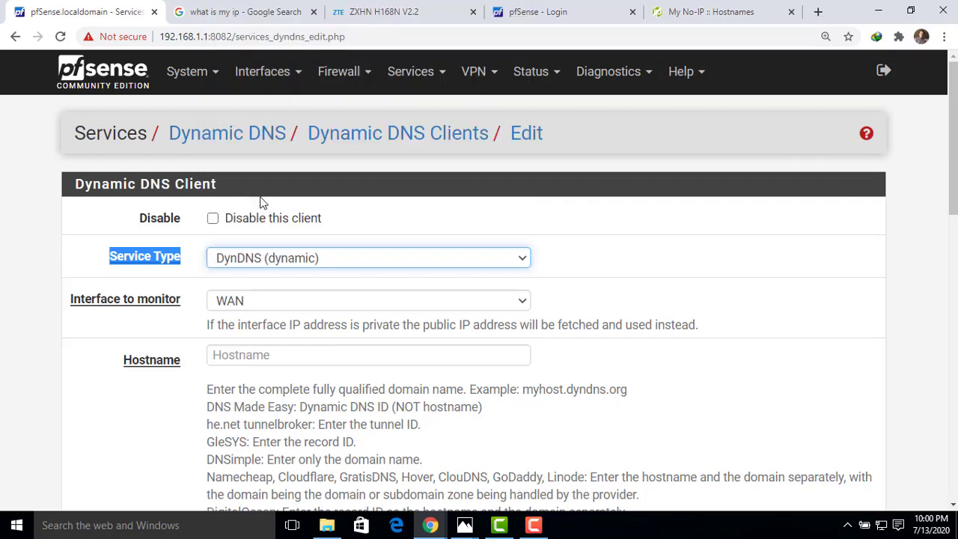
- Paste forpfsense.ddns.net as the Dynamic DNS client's hostname
left_click(232, 355)
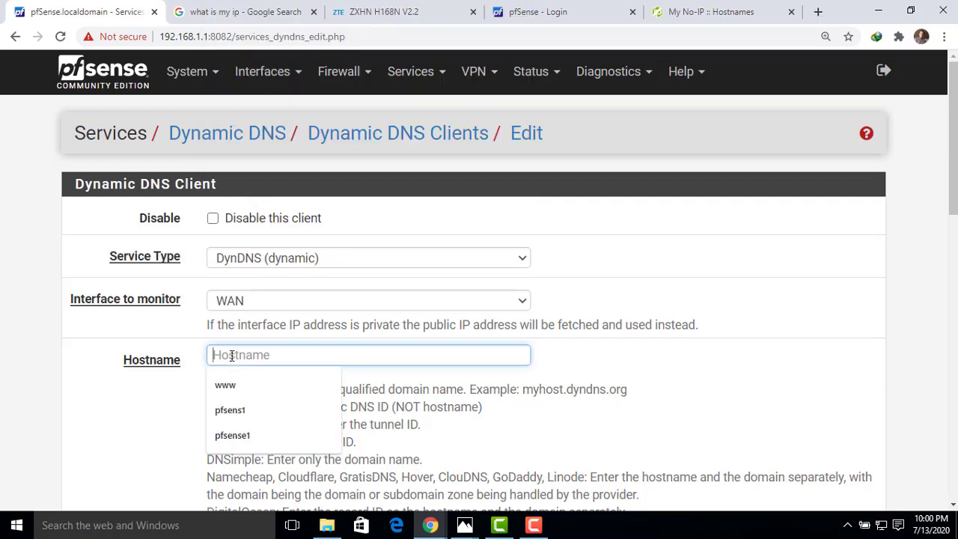
right_click(232, 354)
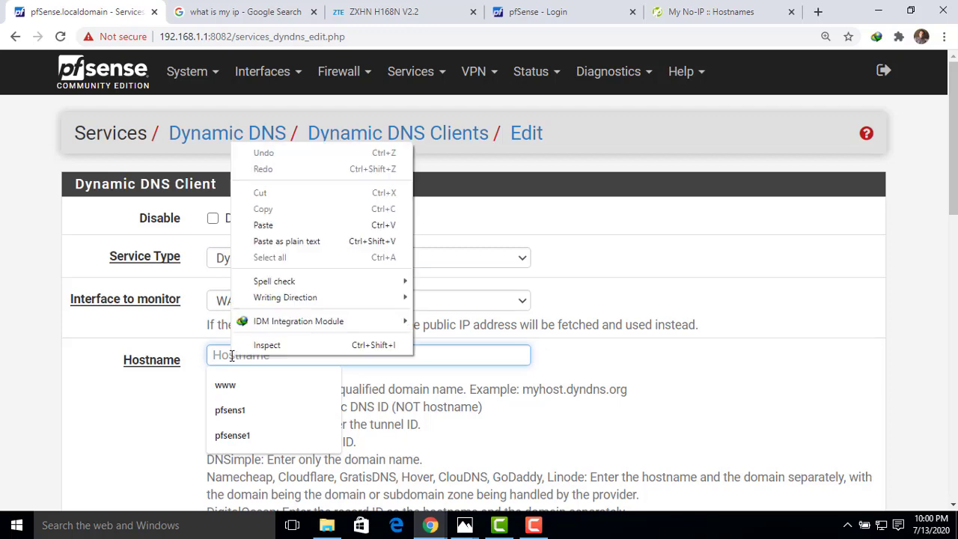
left_click(267, 224)
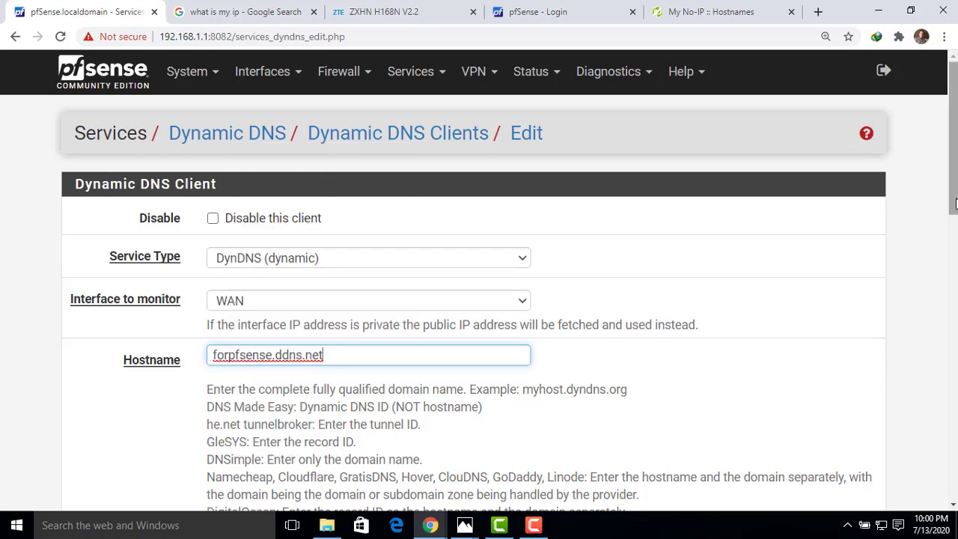
- Enter the No-IP account e-mail as the Dynamic DNS client's username
left_click_drag(953, 203, 948, 374)
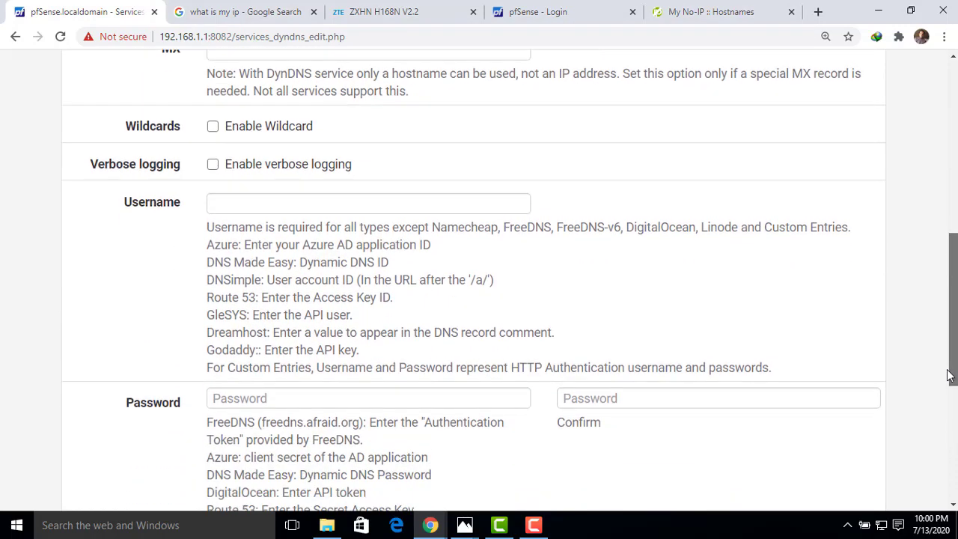
left_click(312, 203)
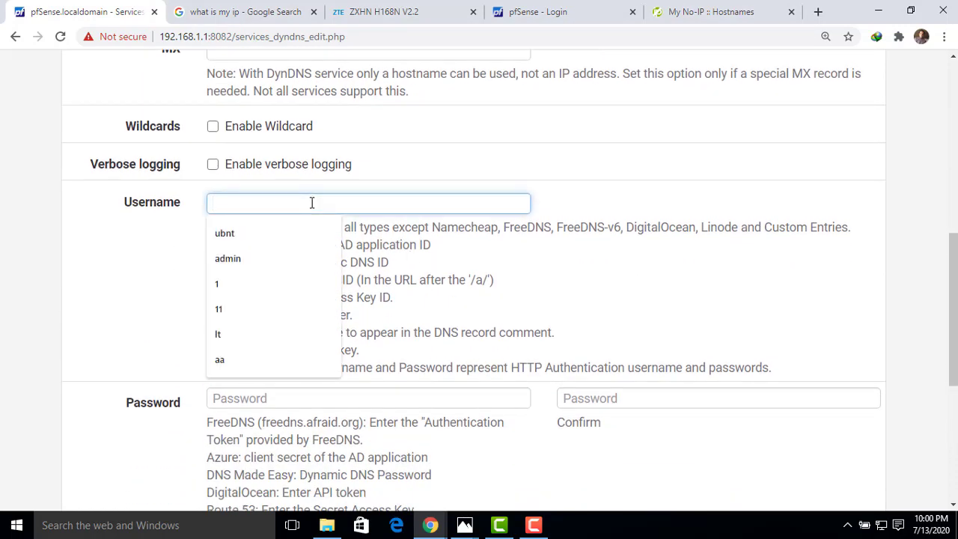
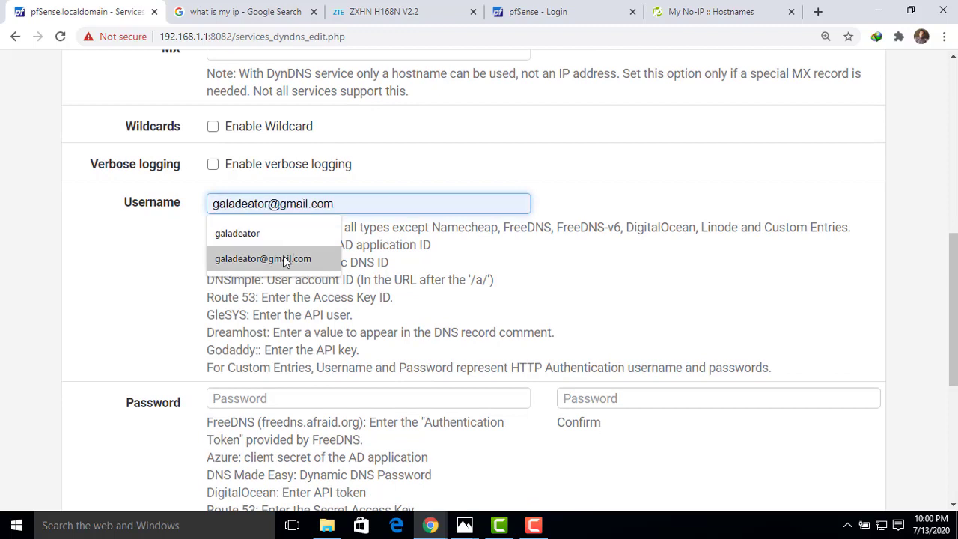
left_click(283, 255)
- Enter the account password in the Dynamic DNS client's password and confirmation fields and save the client
left_click(262, 398)
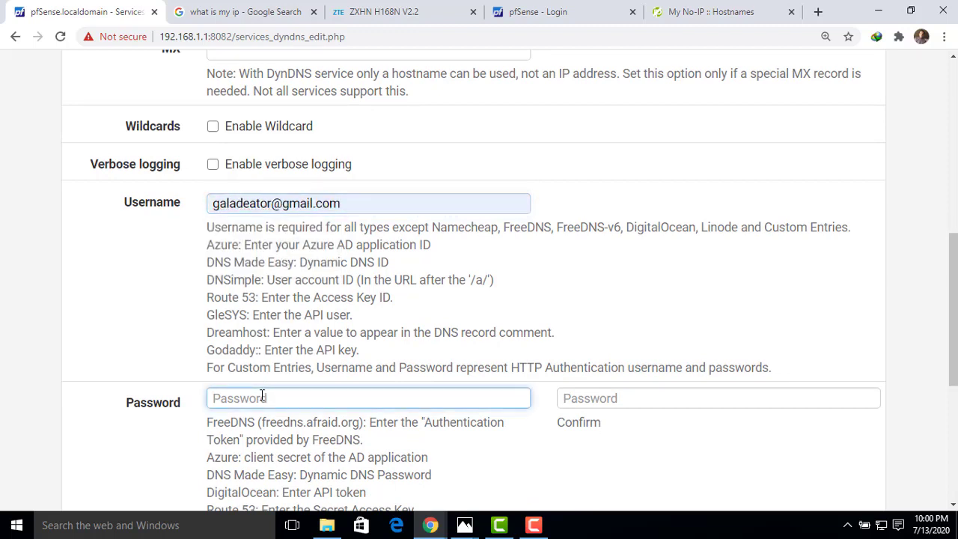
type("•••••••••")
left_click(631, 400)
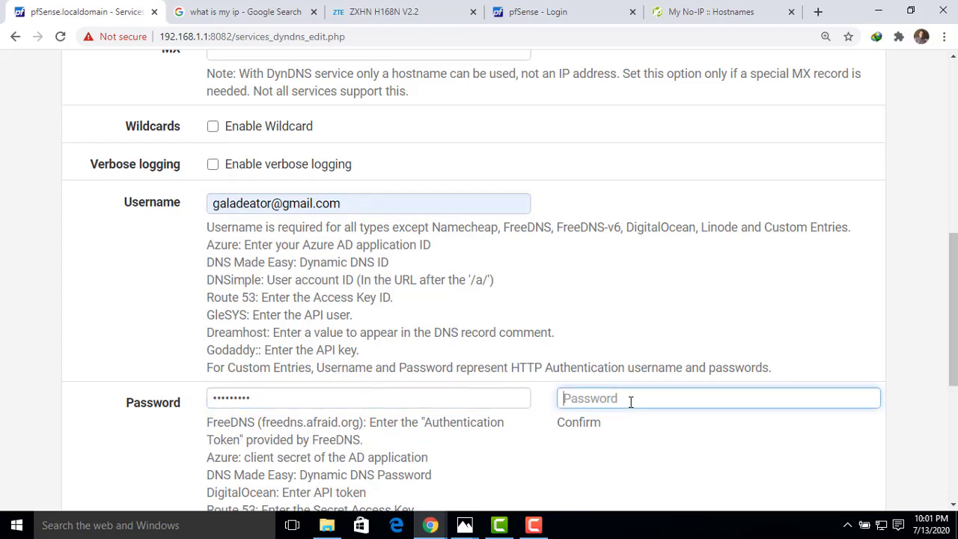
type("••••••••••")
left_click_drag(955, 249, 955, 349)
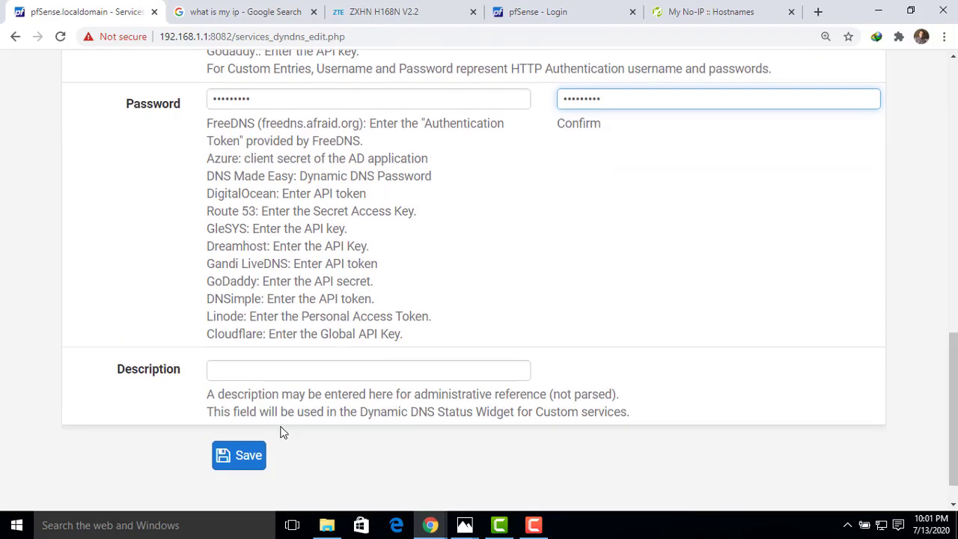
left_click(252, 459)
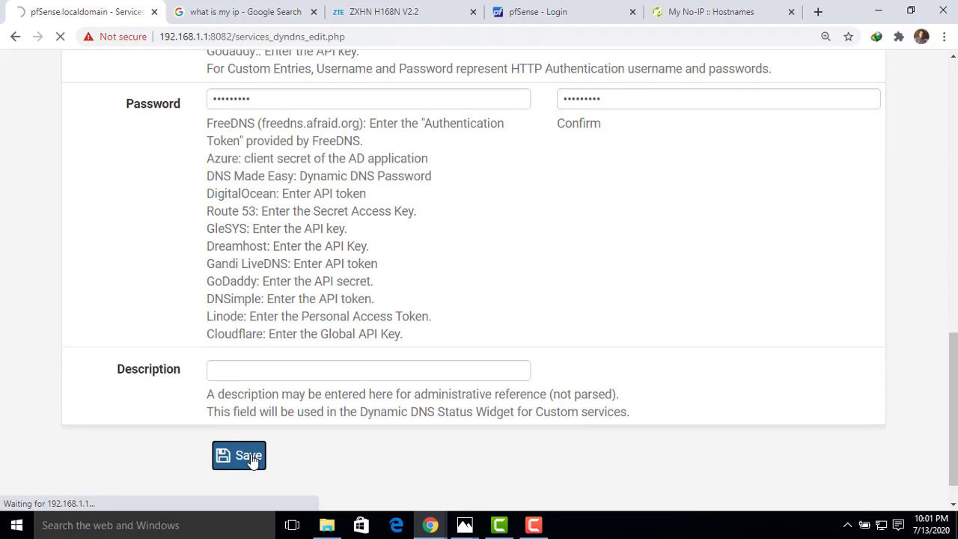
- Copy the hostname forpfsense.ddns.net from the saved entry in the Dynamic DNS Clients list
left_click_drag(954, 359, 954, 174)
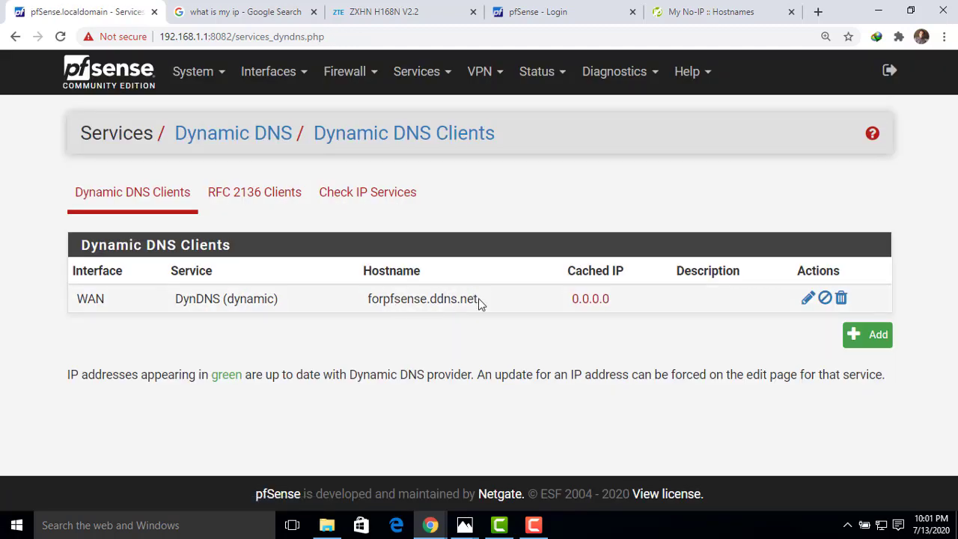
left_click_drag(478, 300, 370, 300)
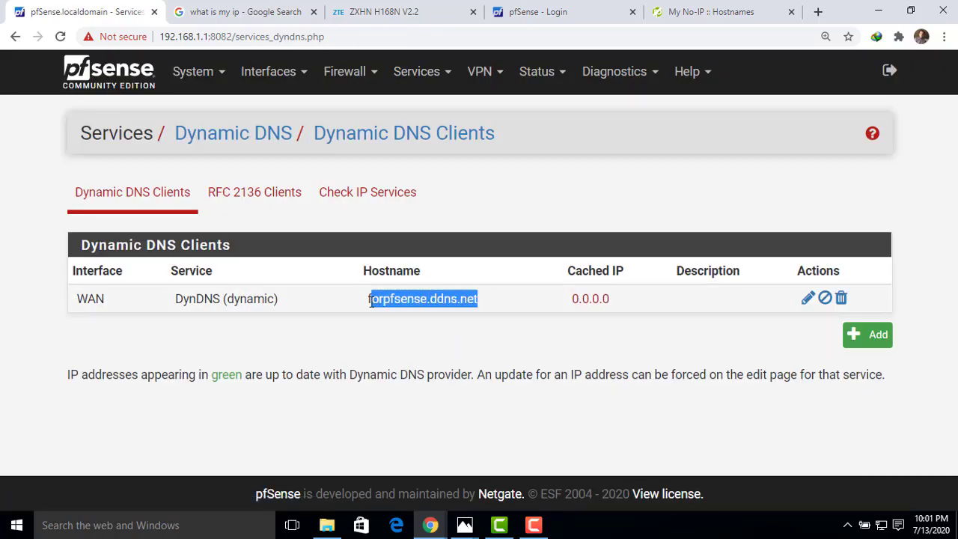
left_click(495, 304)
left_click_drag(483, 301, 366, 301)
right_click(372, 303)
left_click(403, 312)
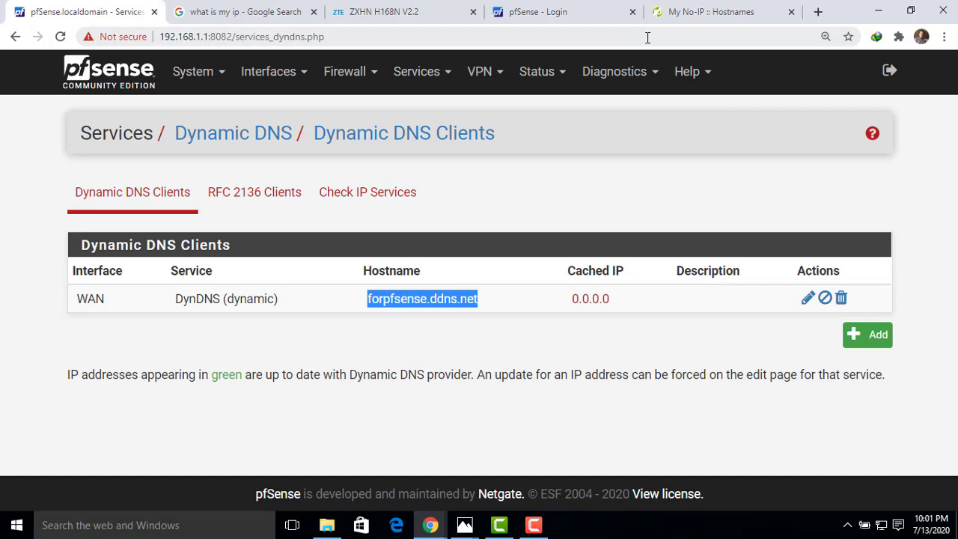
left_click(818, 11)
right_click(270, 34)
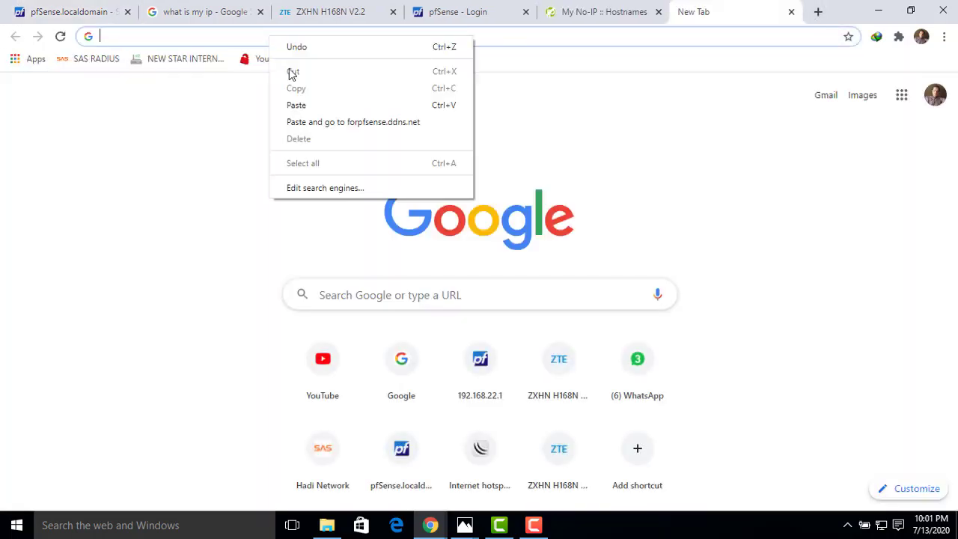
left_click(295, 102)
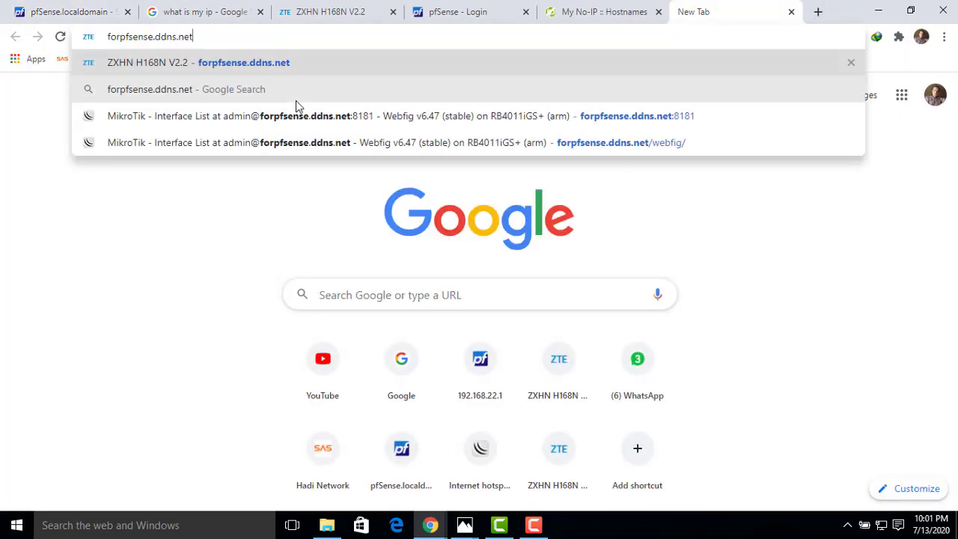
type(":80")
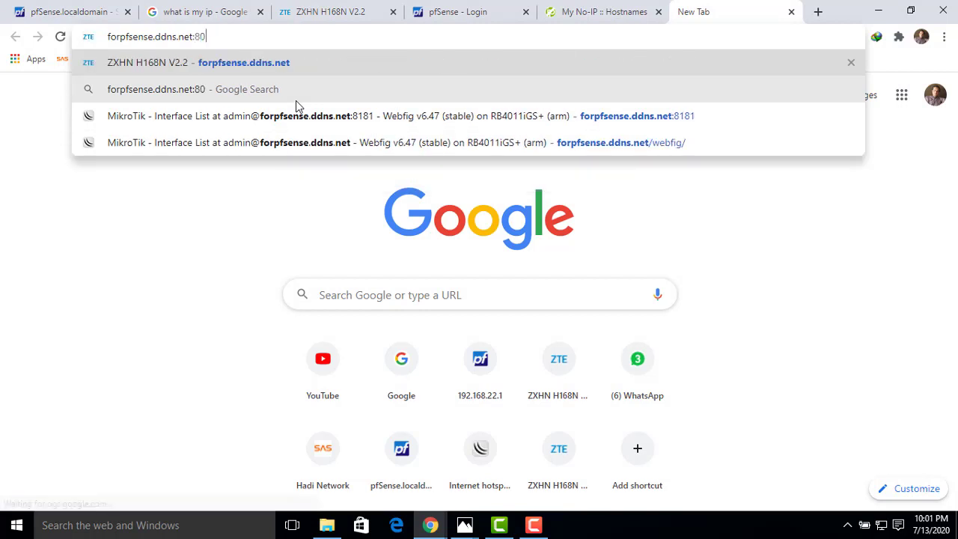
type("82")
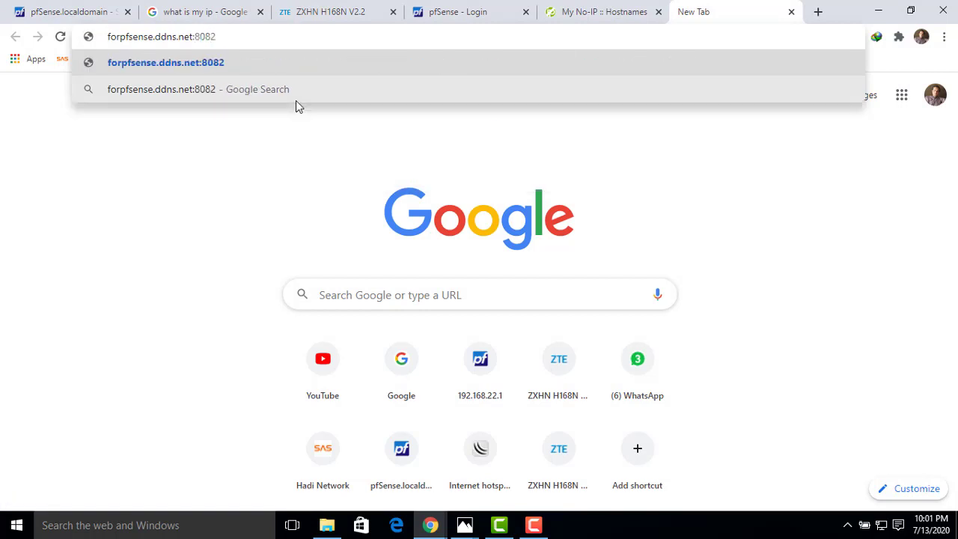
key("Home")
type("https")
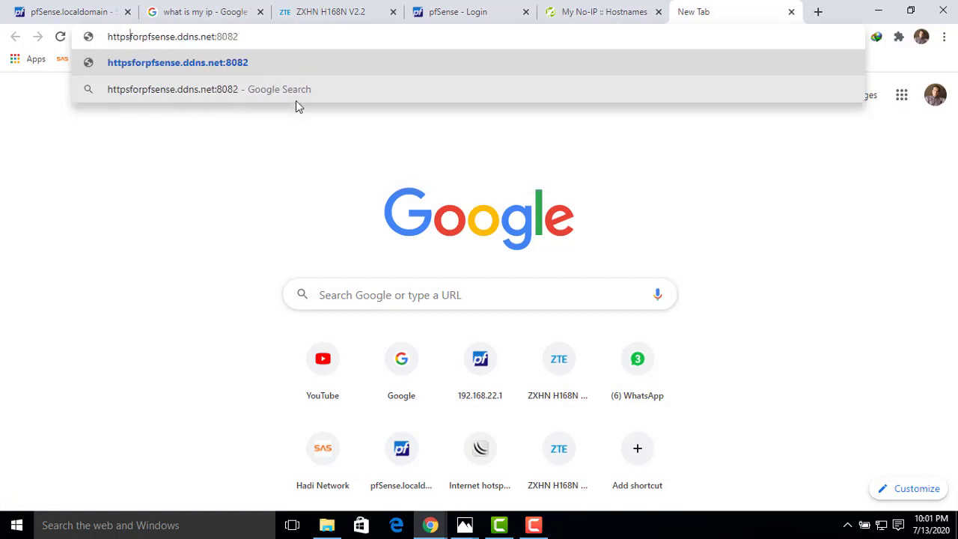
type("://")
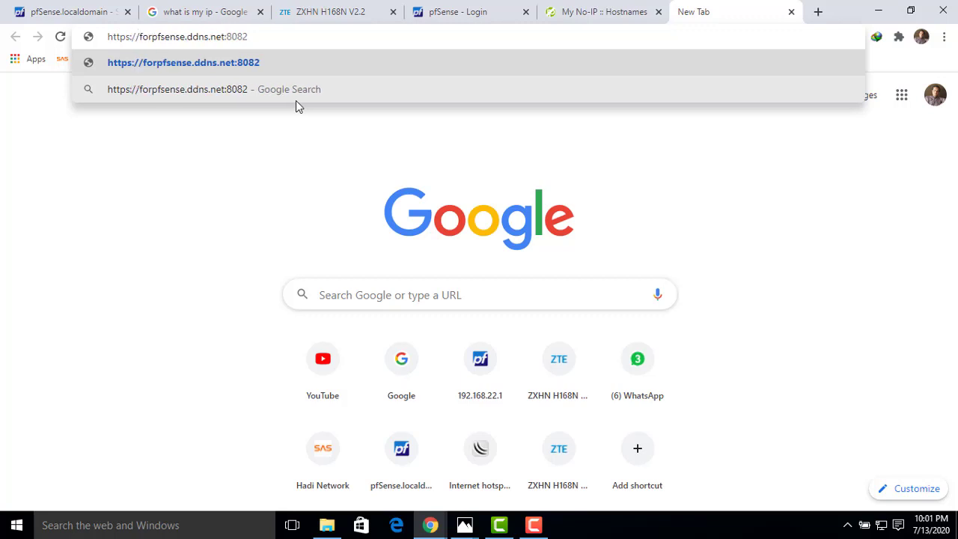
key("Return")
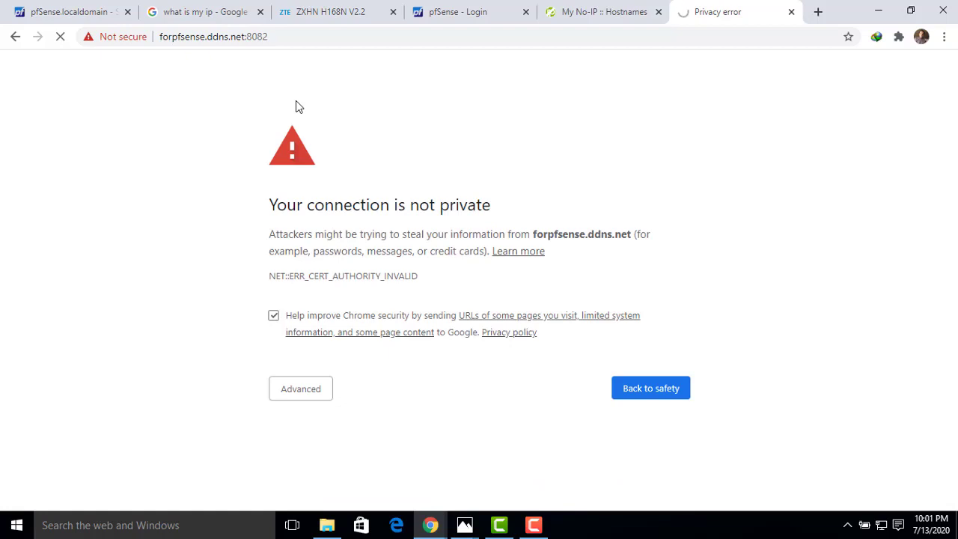
left_click(301, 389)
left_click(317, 497)
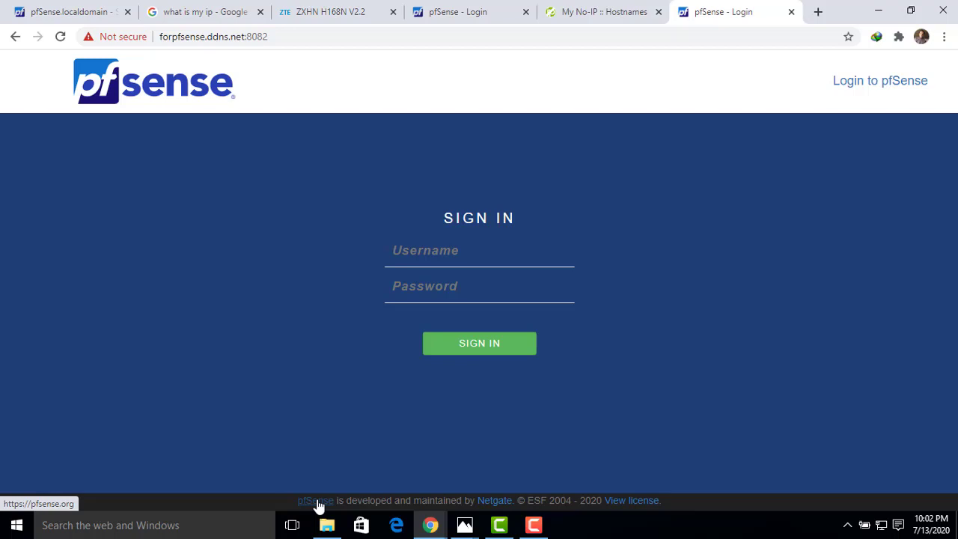
left_click(534, 526)
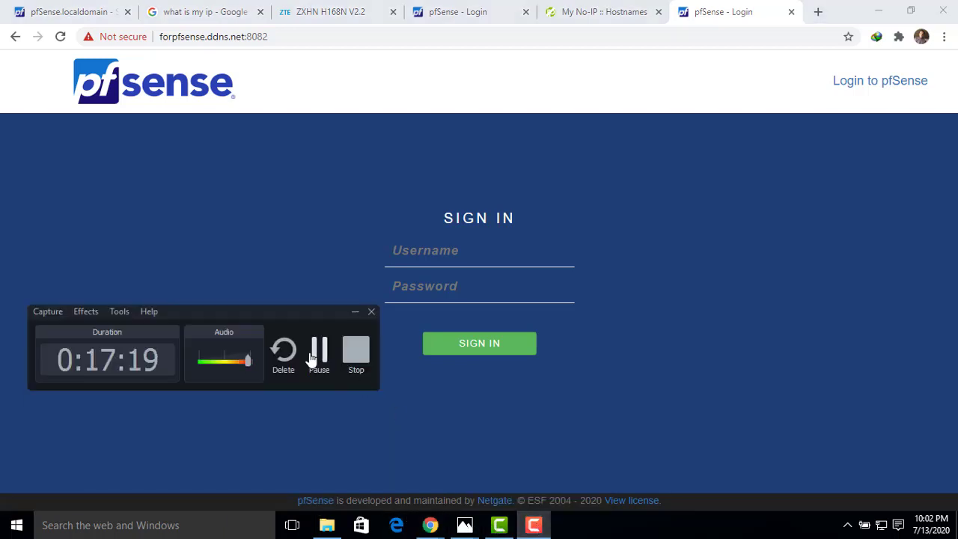
left_click(316, 356)
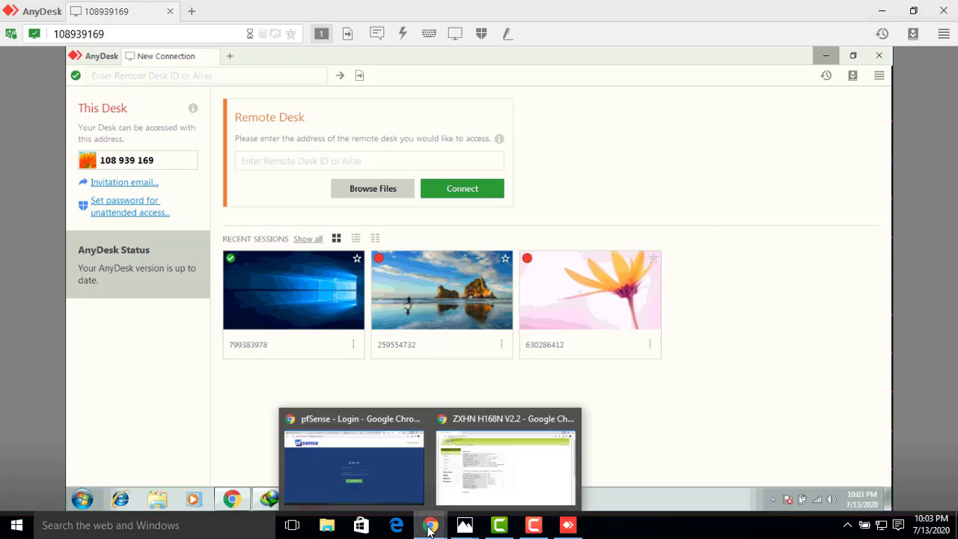
- Switch to the Chrome window with the pfSense login pages and copy the public IP address URL 182.180.117.93:8082
mouse_move(430, 524)
left_click(481, 473)
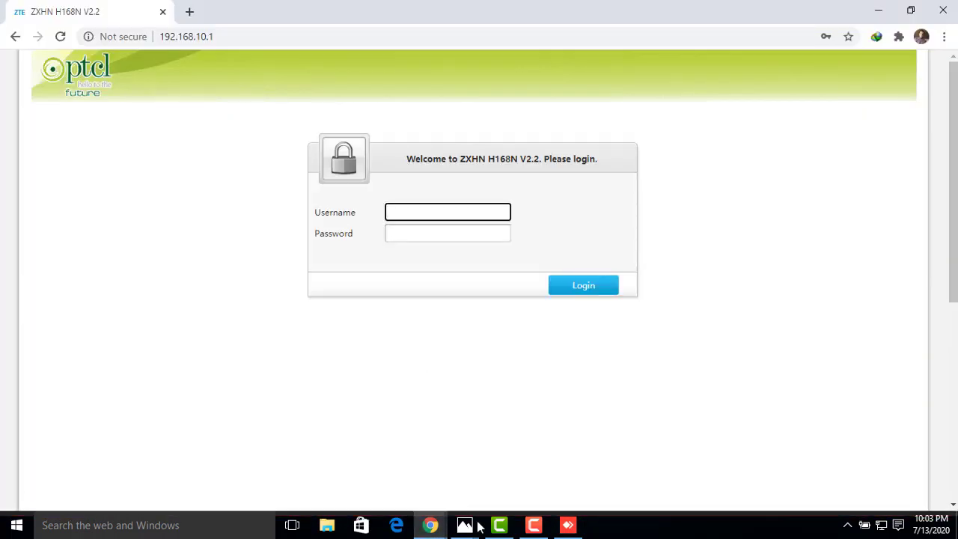
mouse_move(430, 525)
left_click(341, 466)
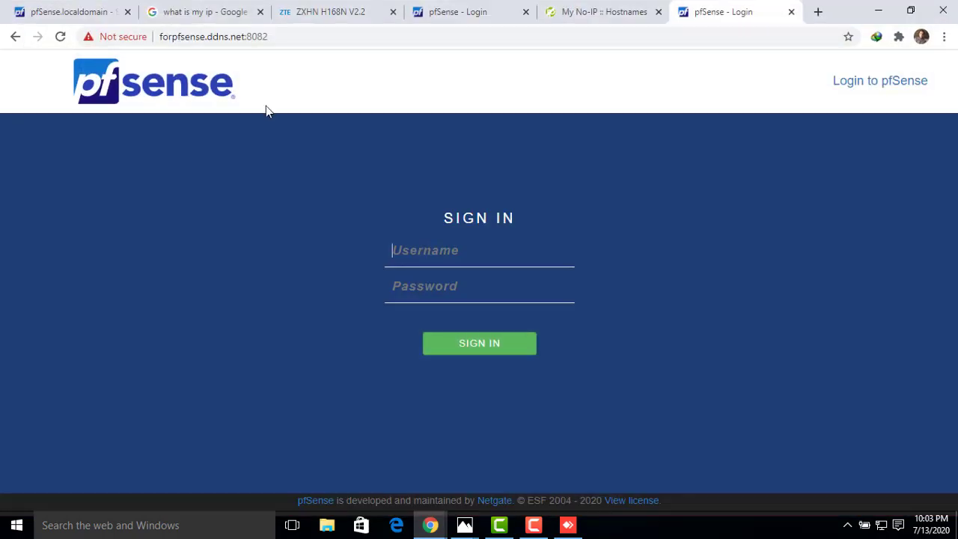
left_click(205, 18)
left_click(420, 13)
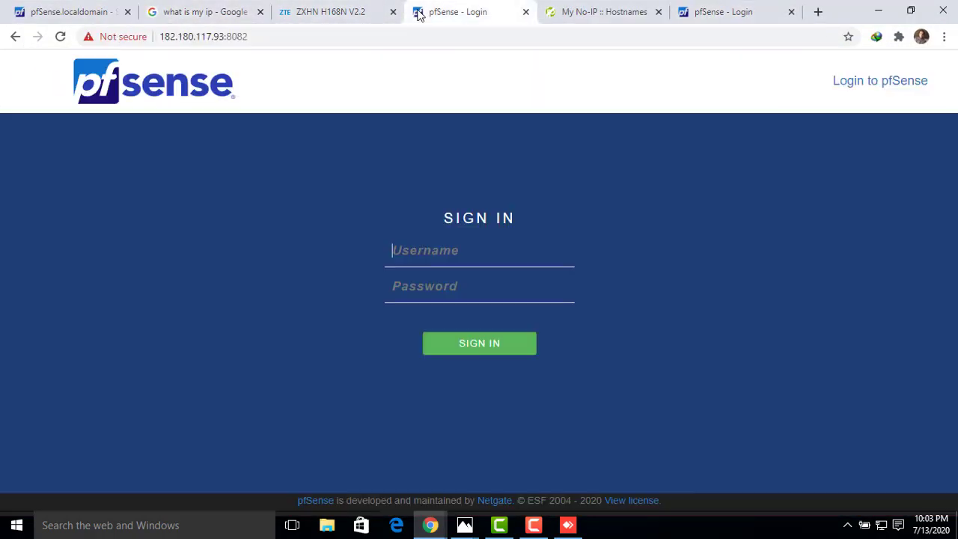
left_click(278, 38)
key("ctrl+c")
right_click(175, 37)
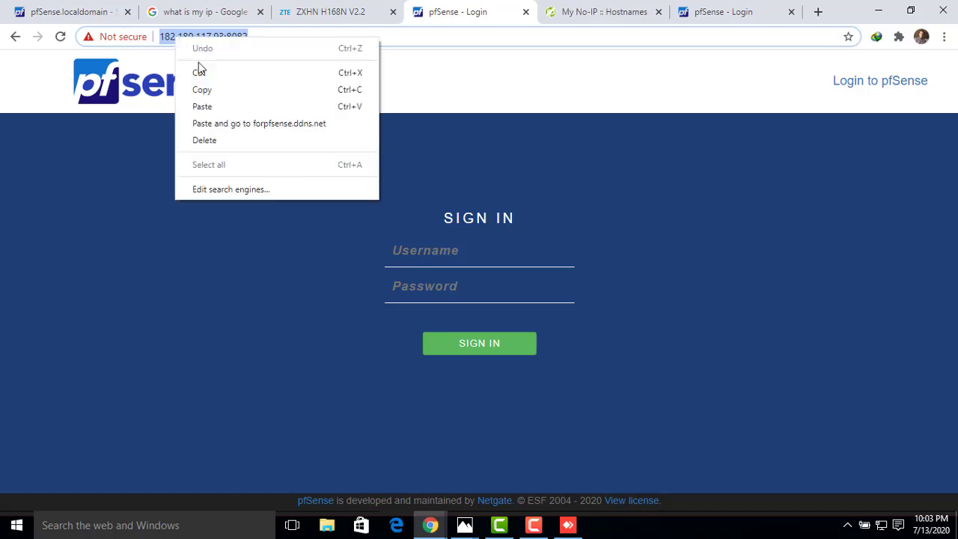
left_click(201, 90)
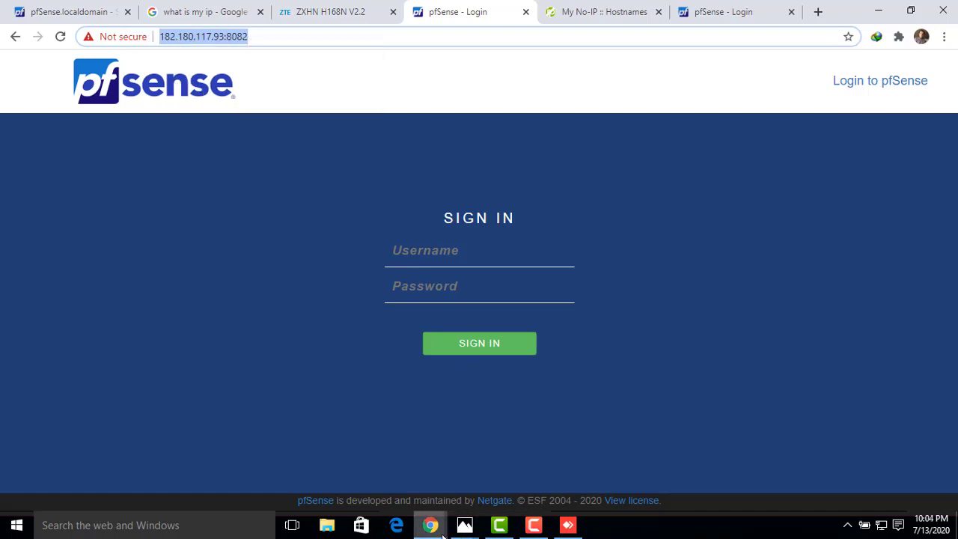
- Switch to the AnyDesk remote session and open a new tab in the remote computer's Chrome browser
left_click(886, 11)
left_click(878, 11)
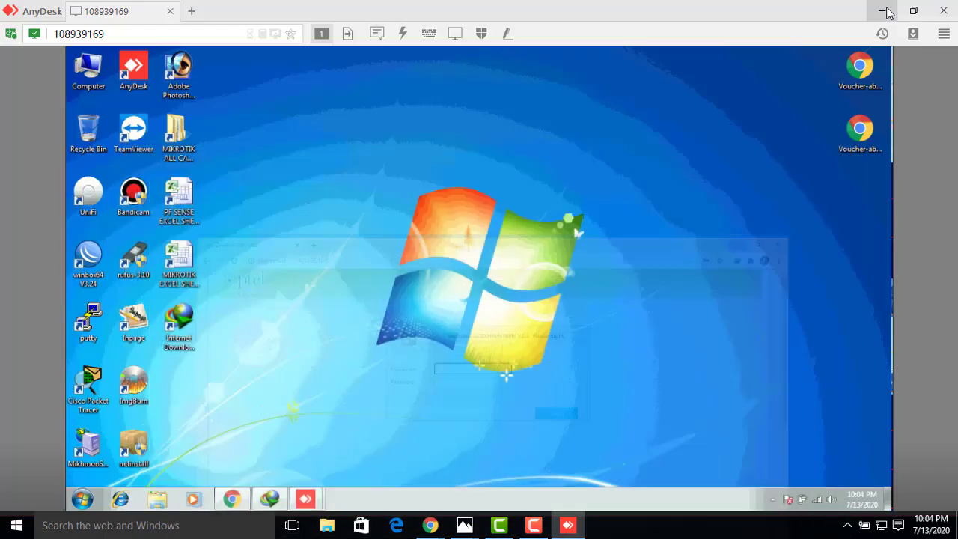
left_click(233, 499)
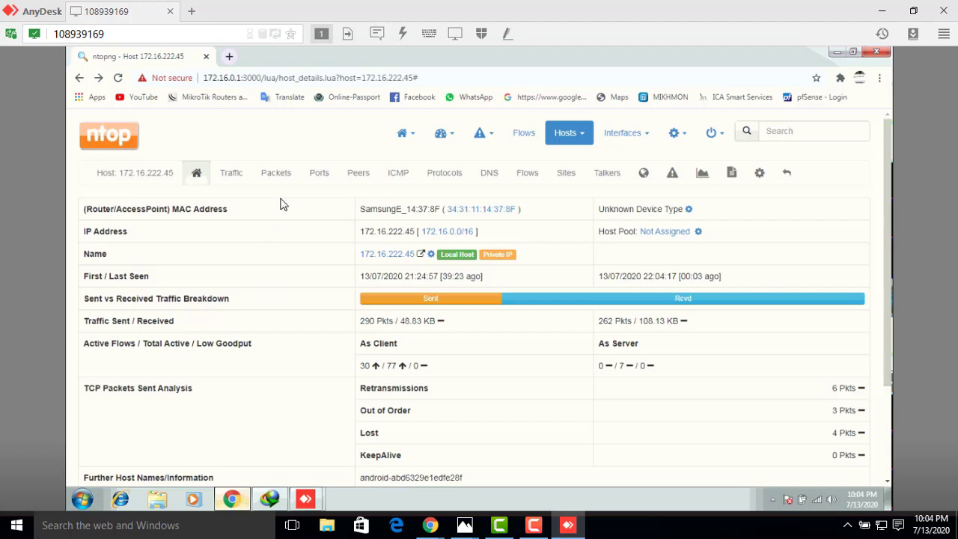
left_click(228, 59)
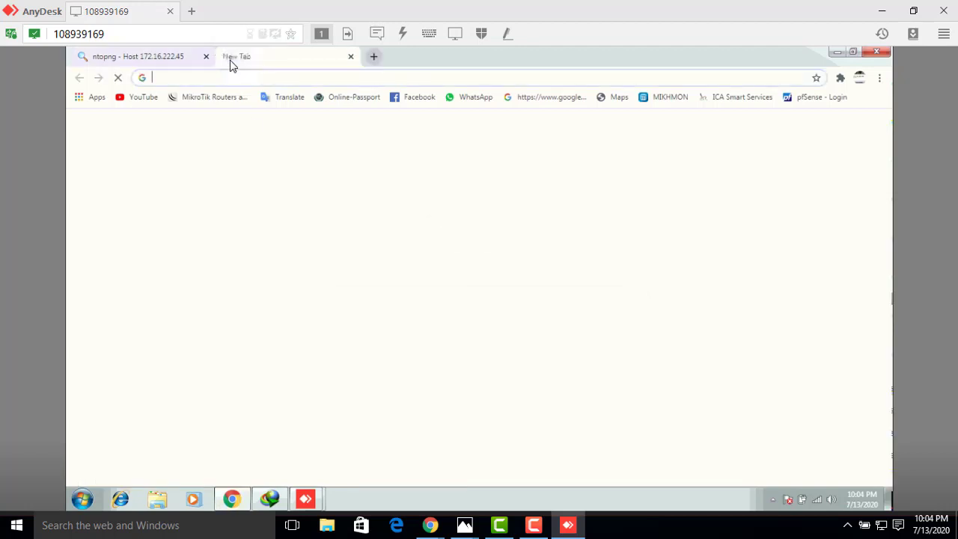
right_click(211, 77)
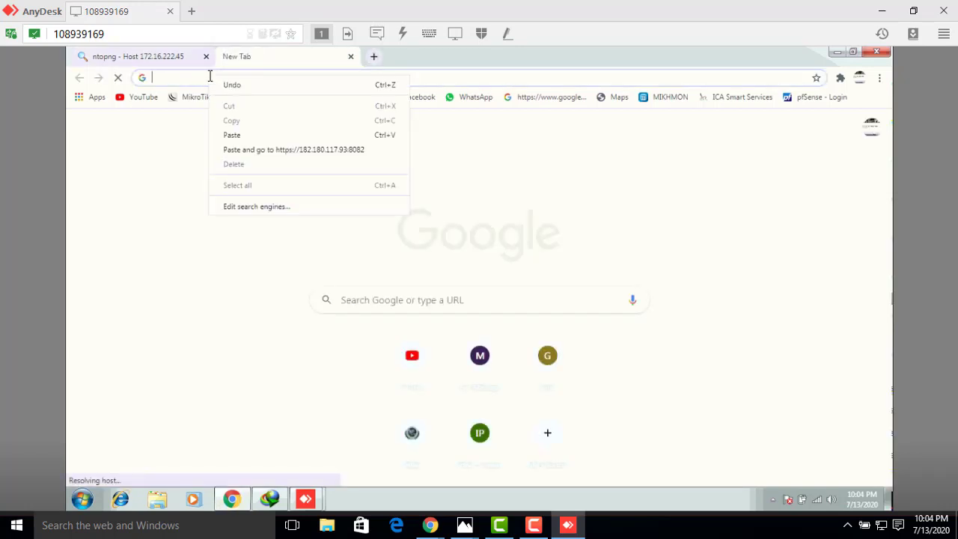
left_click(231, 136)
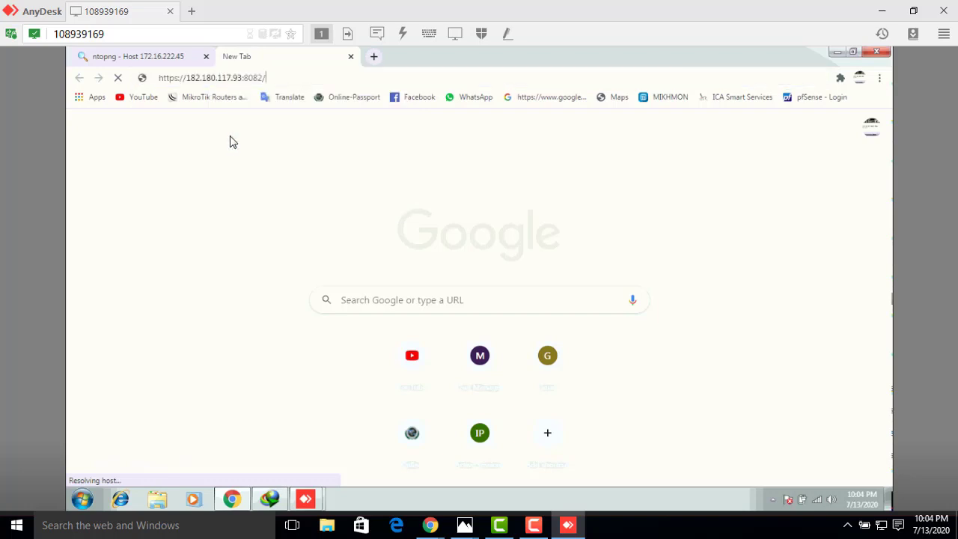
key("BackSpace")
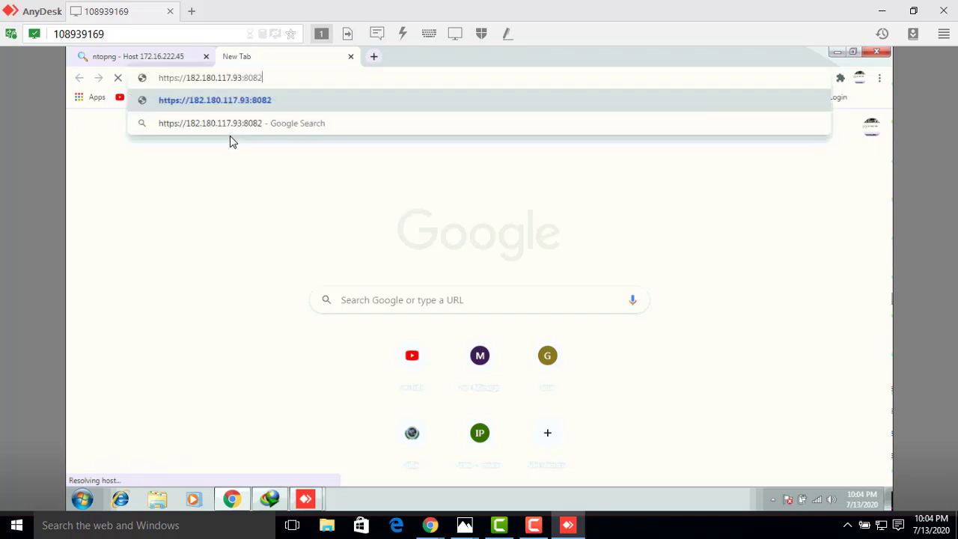
key("Return")
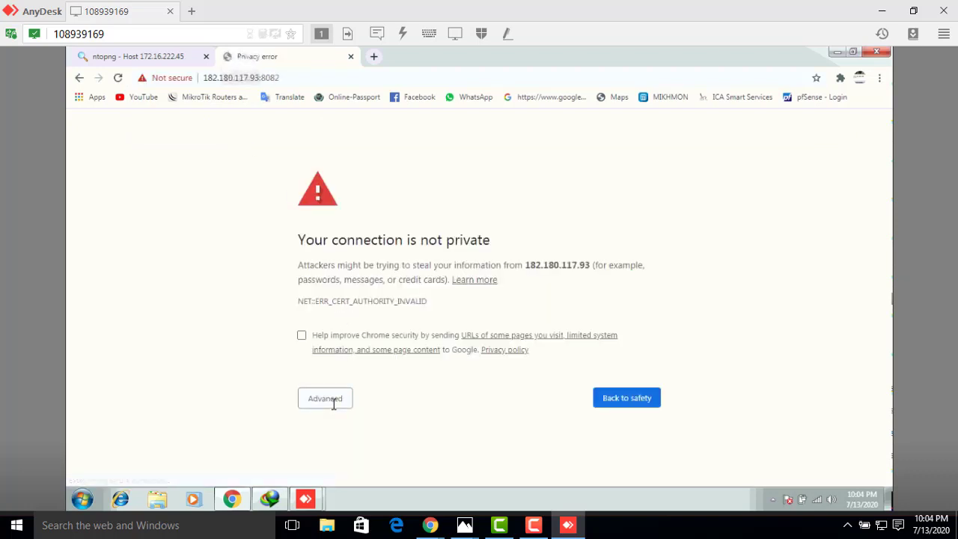
left_click(329, 405)
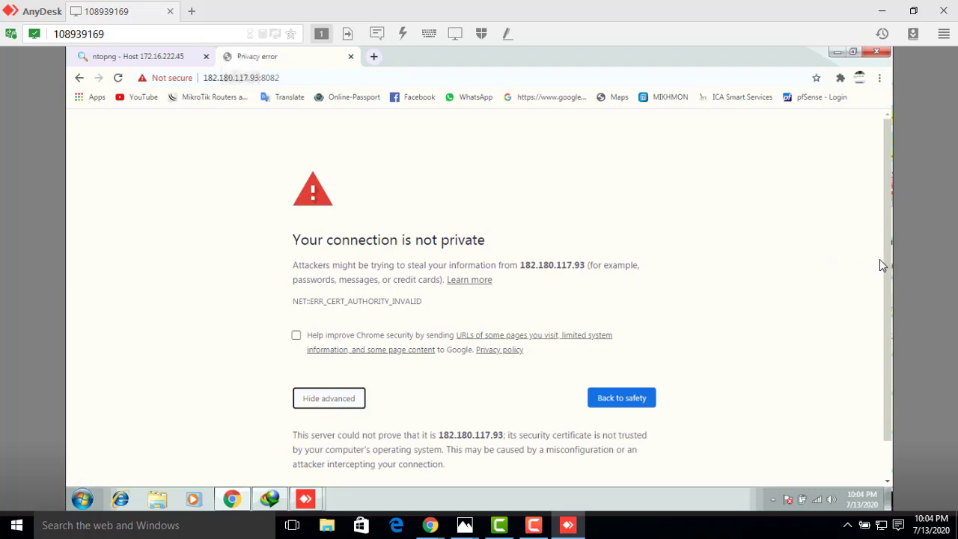
scroll(895, 334, "down", 1)
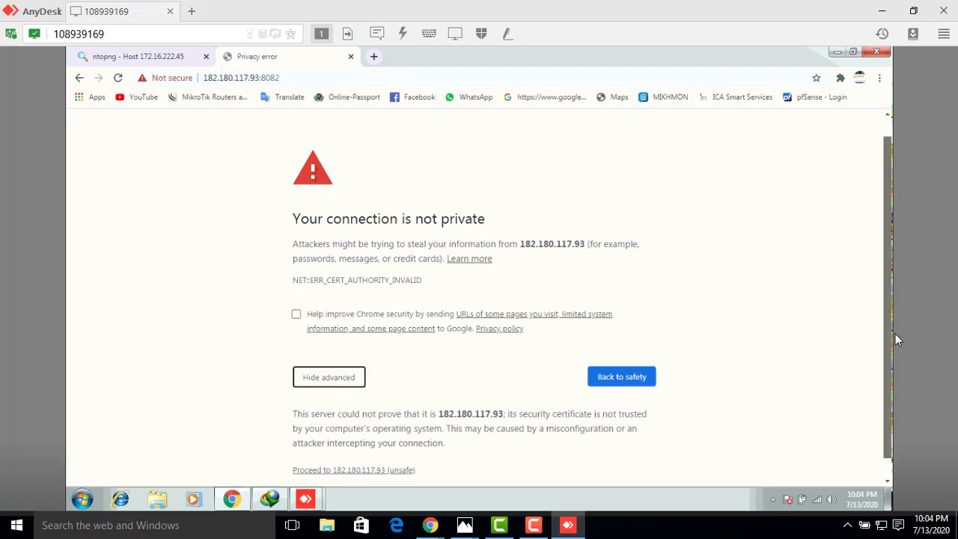
left_click(397, 455)
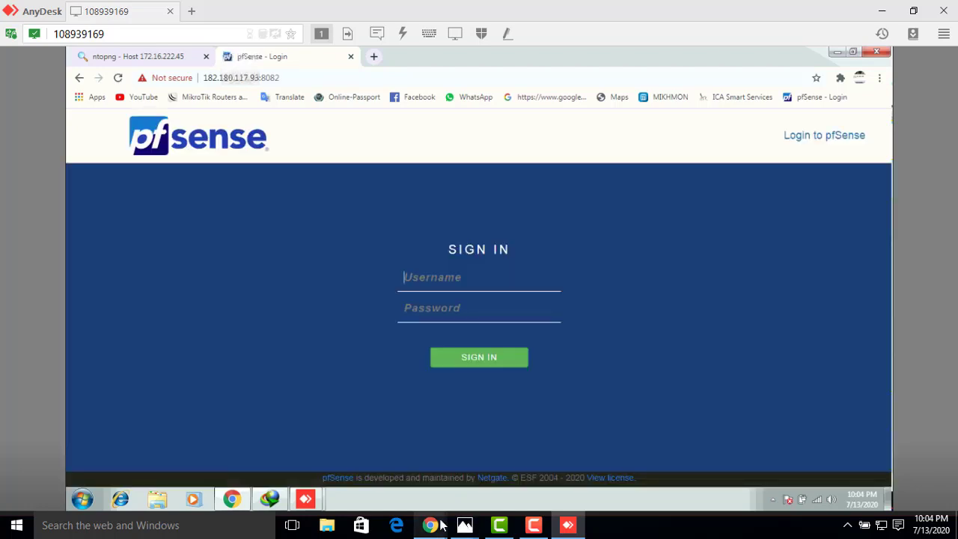
- Switch to the local Chrome window and copy the No-IP hostname URL forpfsense.ddns.net:8082 from the pfSense login page
mouse_move(433, 526)
left_click(382, 479)
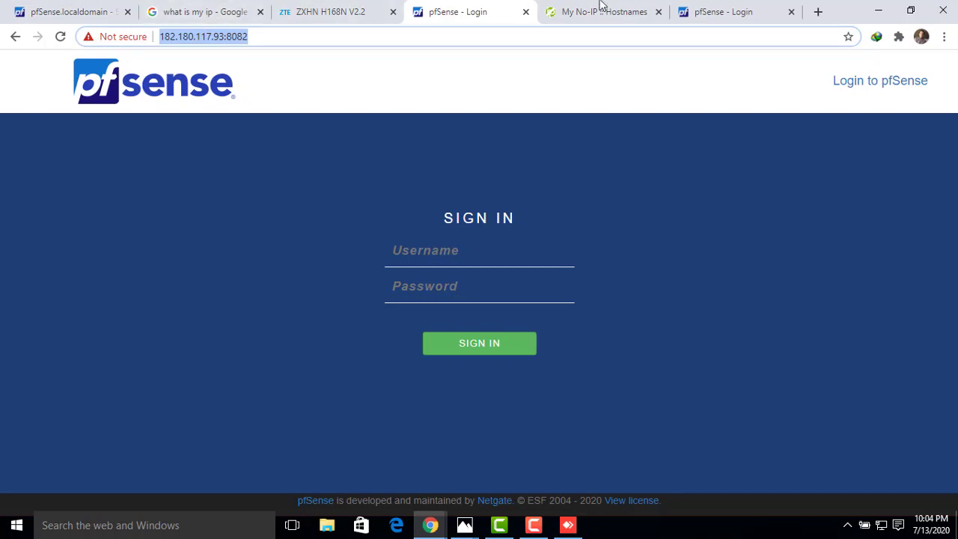
left_click(716, 12)
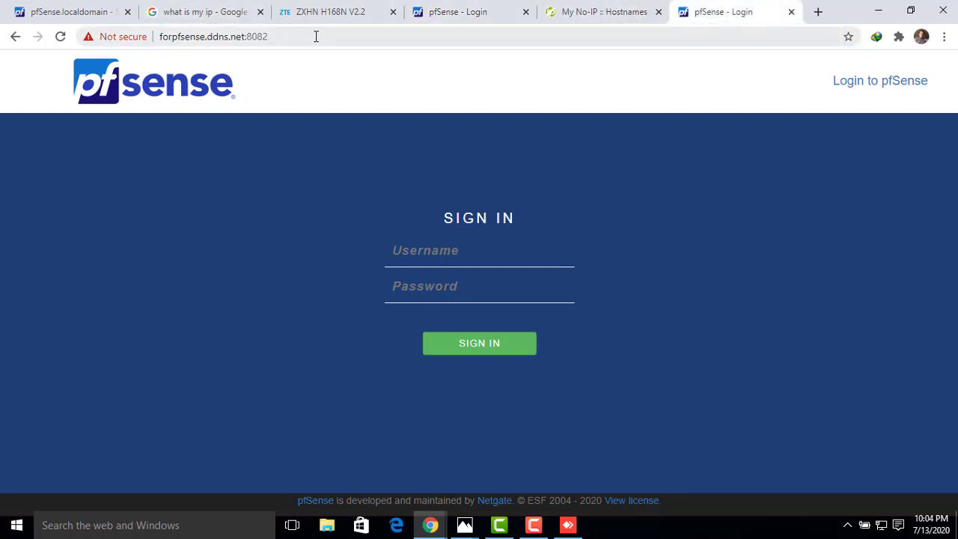
left_click_drag(317, 36, 168, 43)
right_click(169, 43)
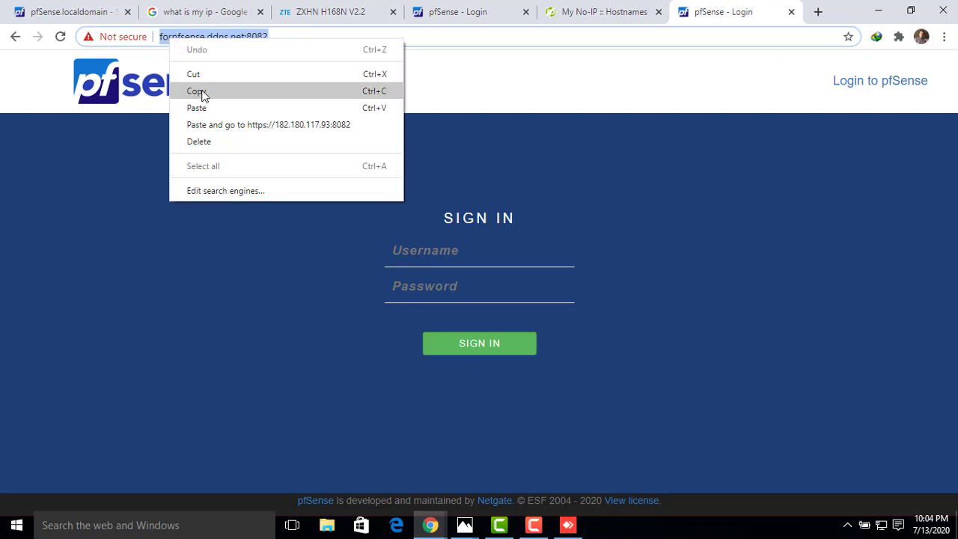
left_click(203, 92)
left_click(875, 13)
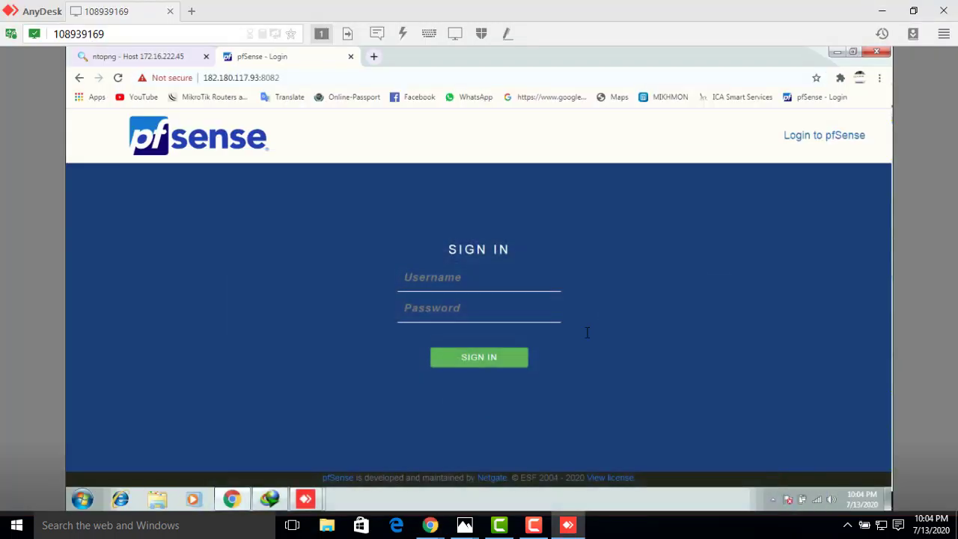
left_click(374, 57)
right_click(282, 78)
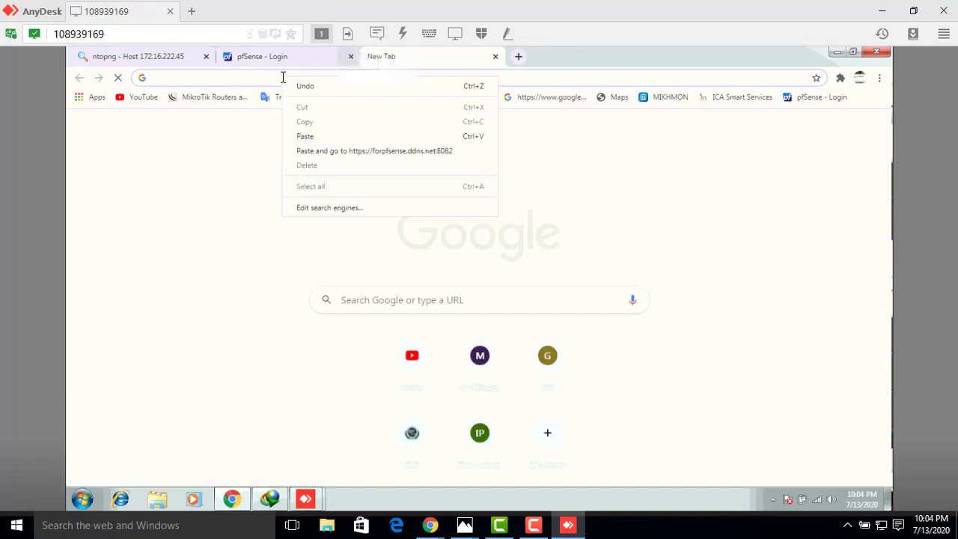
left_click(305, 137)
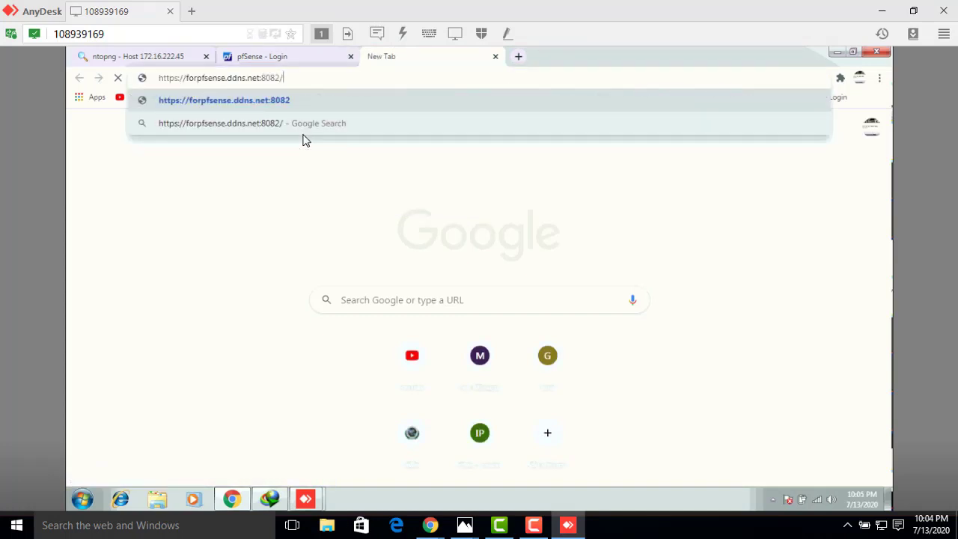
key("BackSpace")
key("Return")
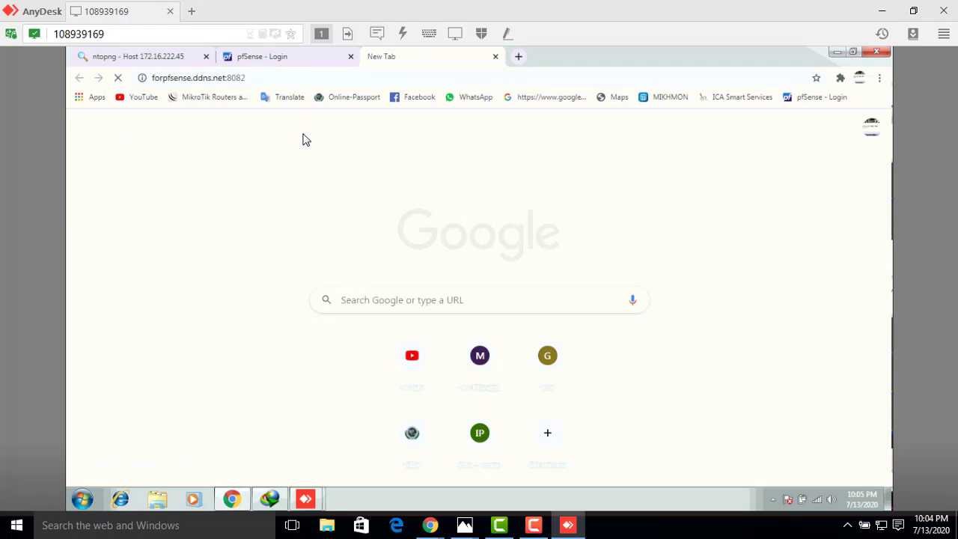
left_click(297, 76)
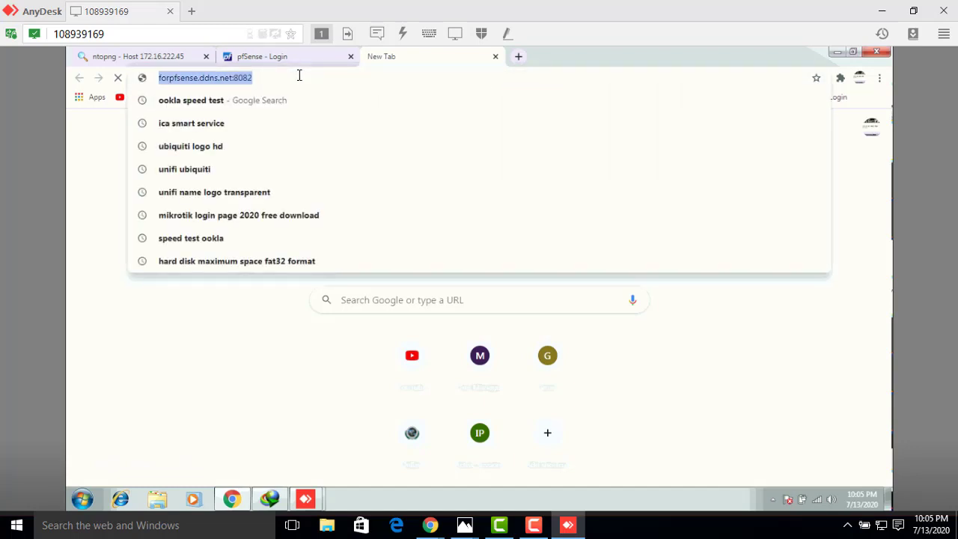
left_click(298, 76)
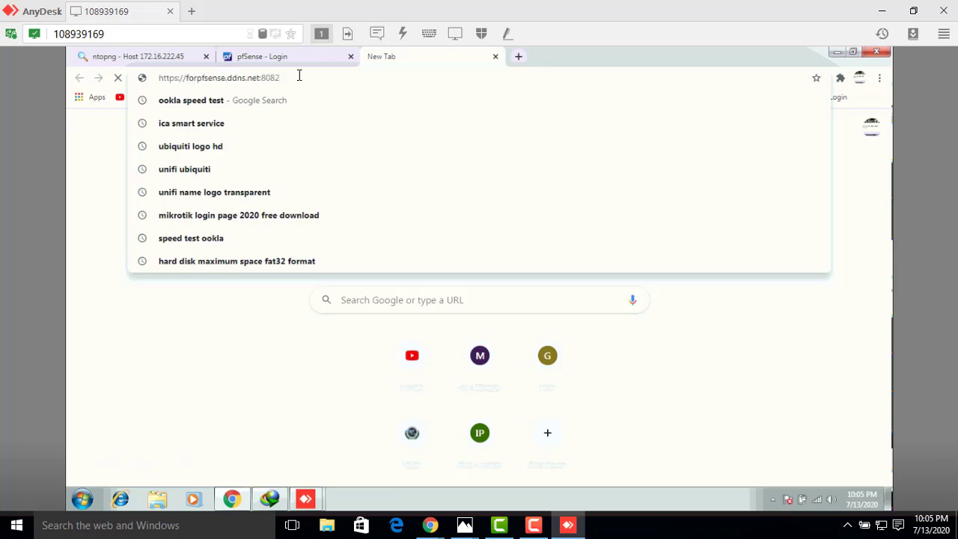
key("Return")
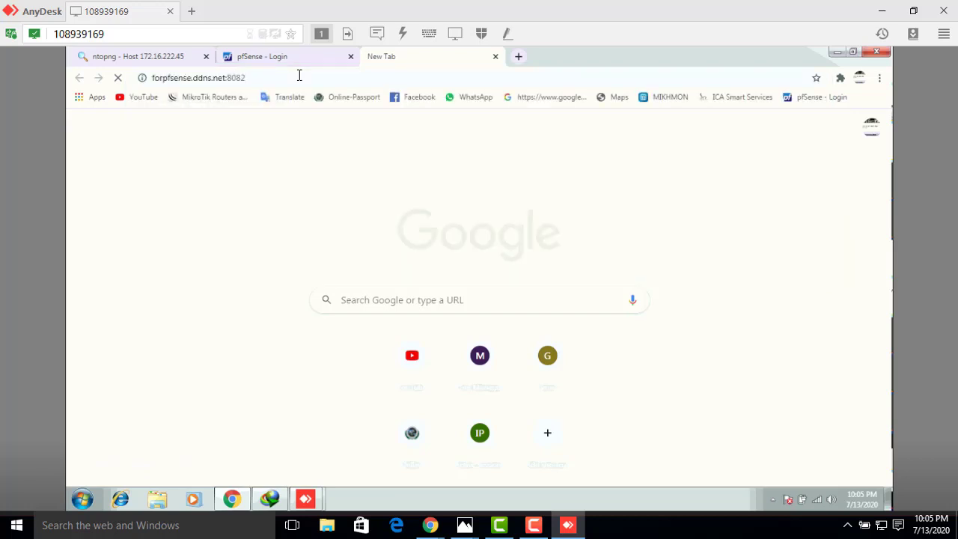
left_click(297, 76)
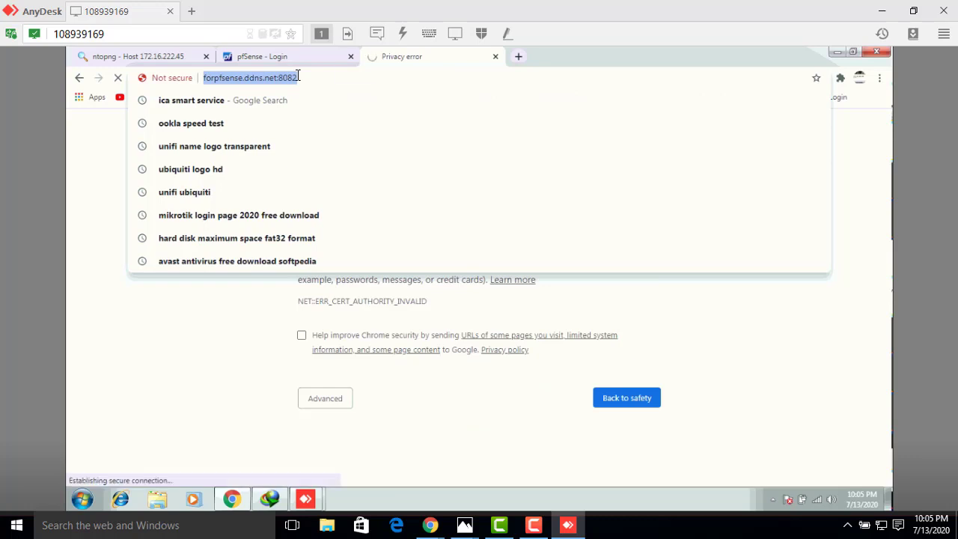
- Show the certificate warning's advanced details and proceed to forpfsense.ddns.net in the remote browser
left_click(331, 399)
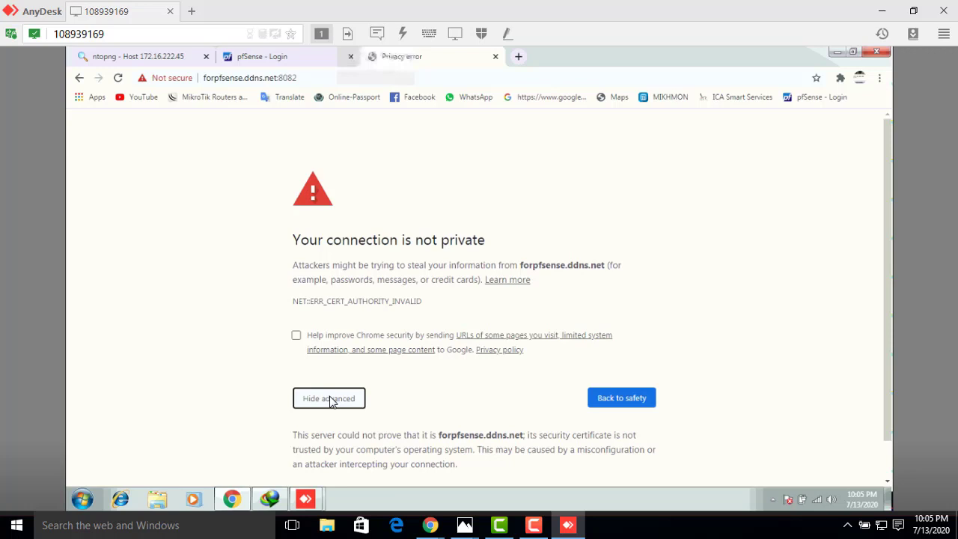
key("F5")
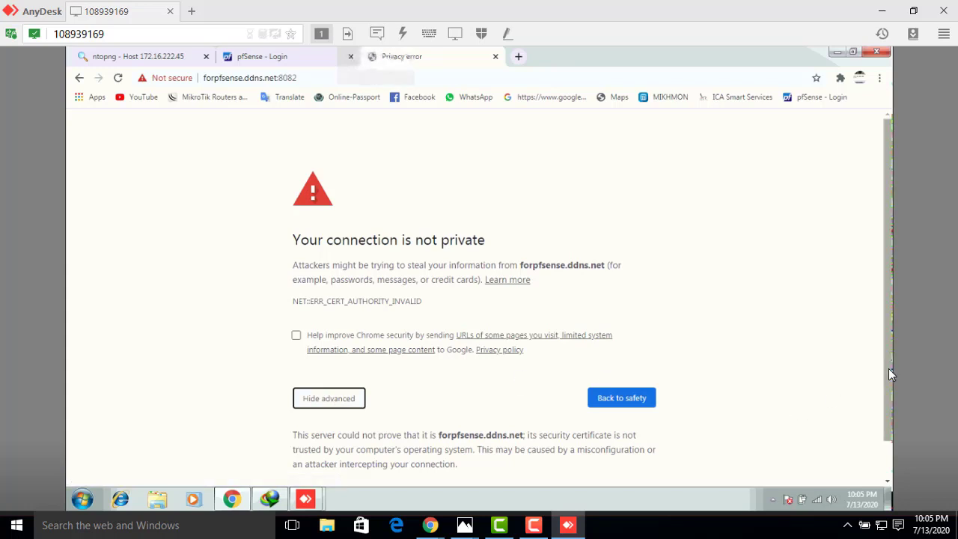
scroll(888, 433, "down", 1)
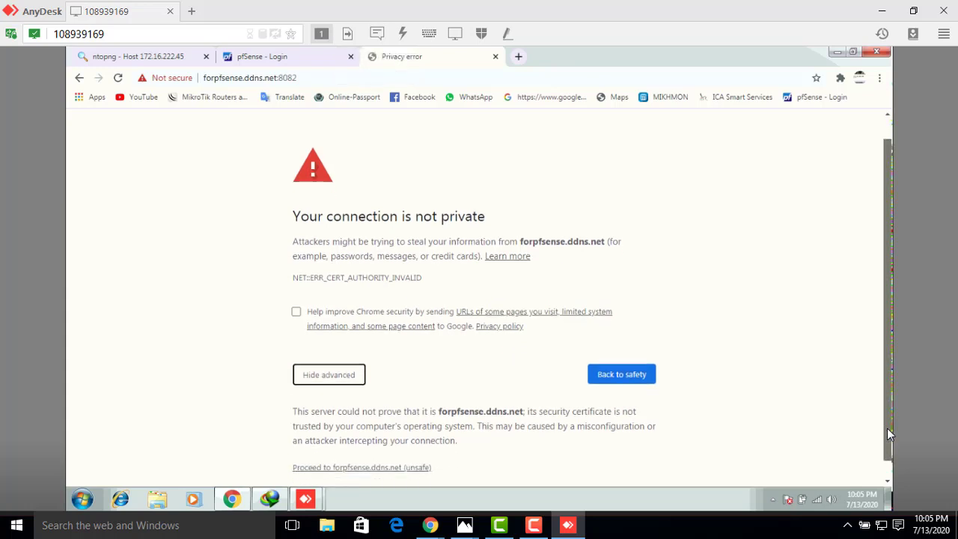
left_click(400, 449)
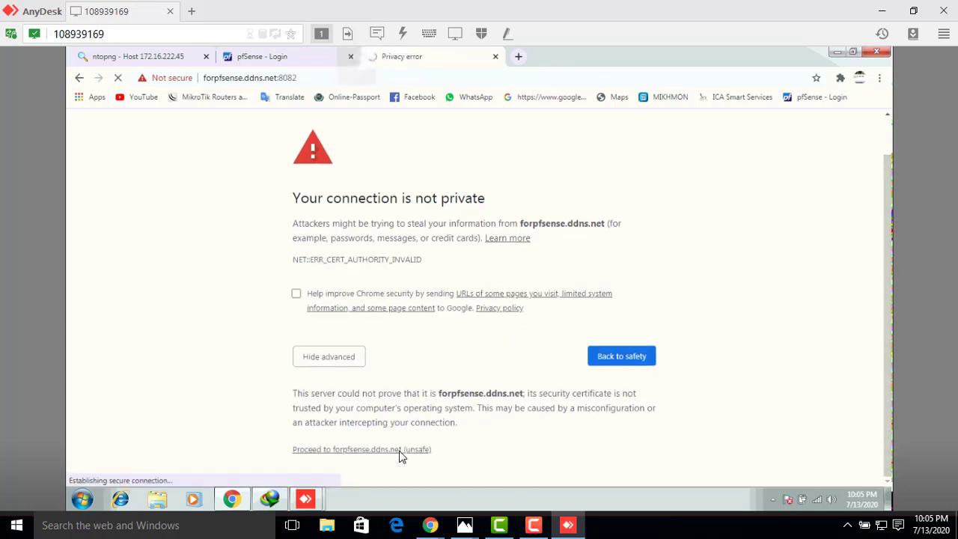